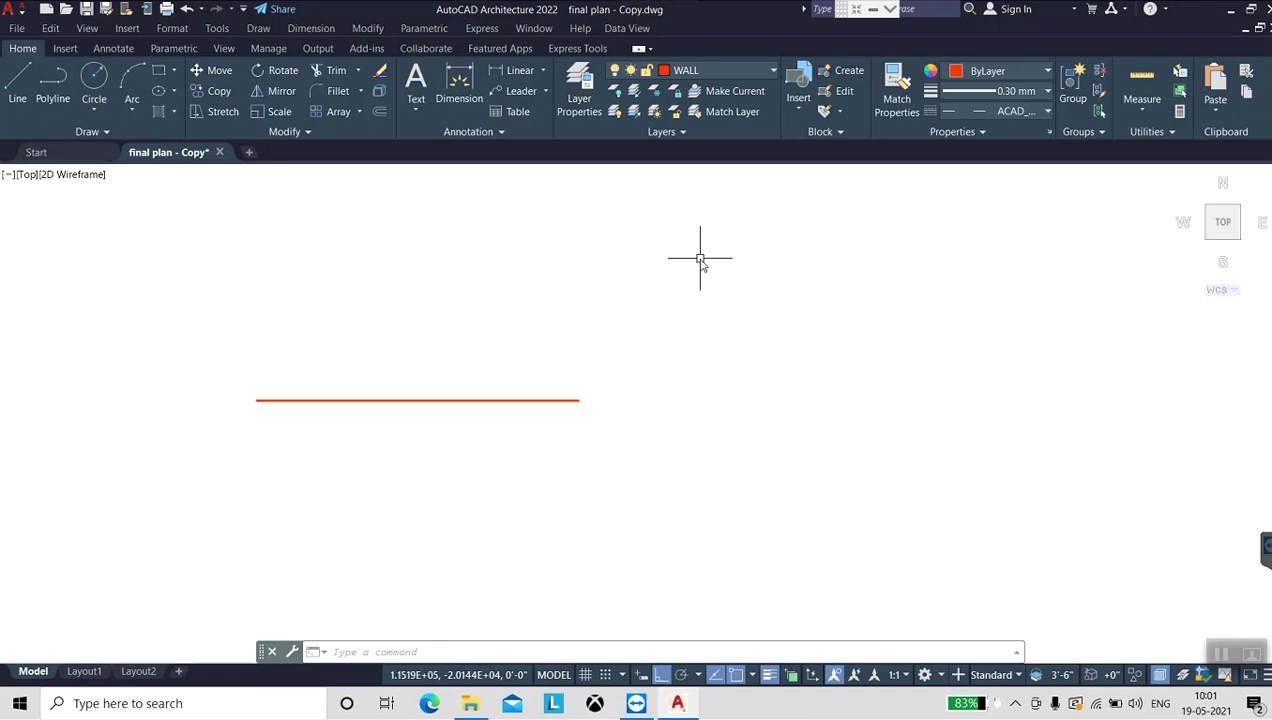
Pan the floor plan into view beside the red line and show the Draw > Point options.
{"action": "middle_click_drag", "start_coordinate": [470, 357], "coordinate": [598, 364]}
{"action": "left_click", "coordinate": [258, 29]}
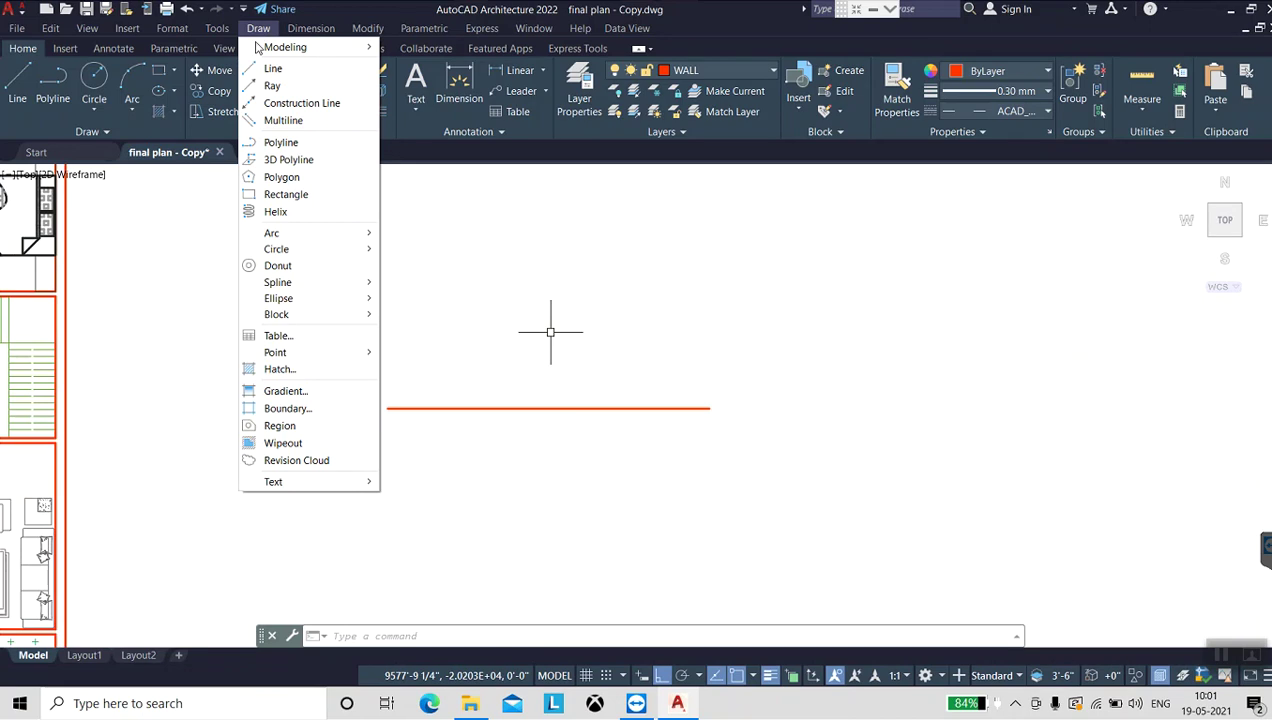
{"action": "mouse_move", "coordinate": [275, 352]}
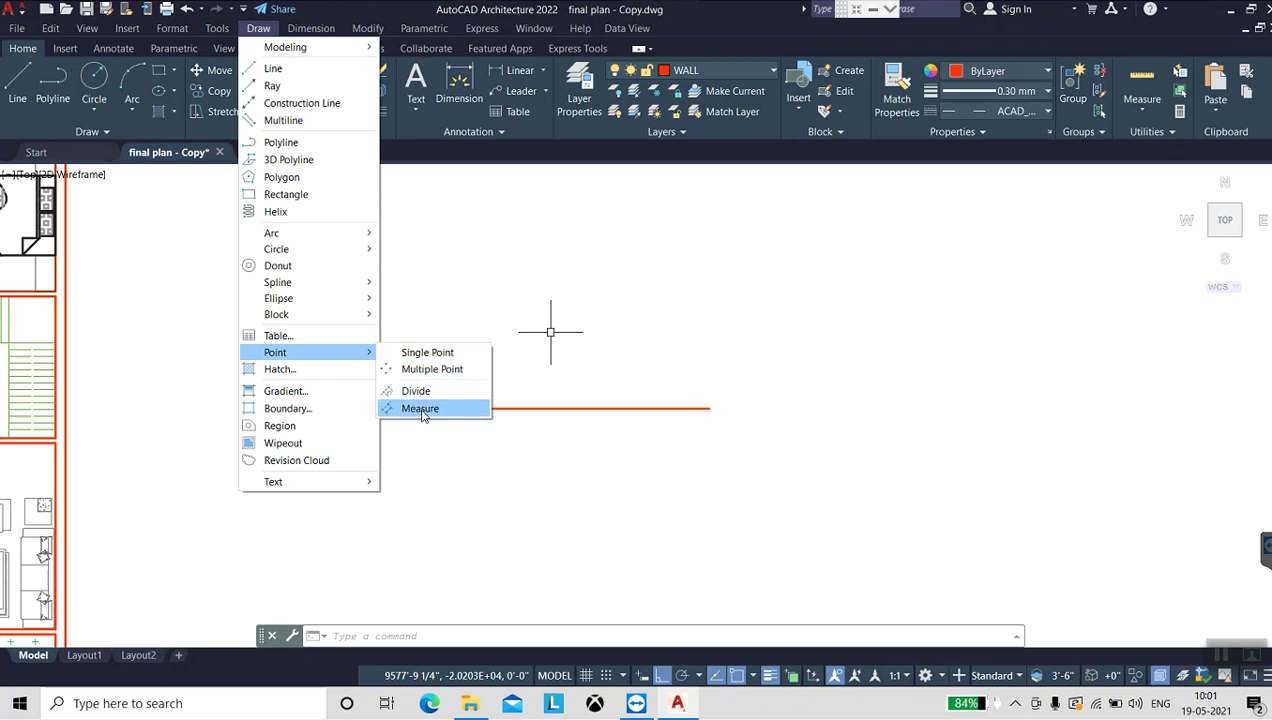
Place a single point above the left part of the red line.
{"action": "left_click", "coordinate": [414, 358]}
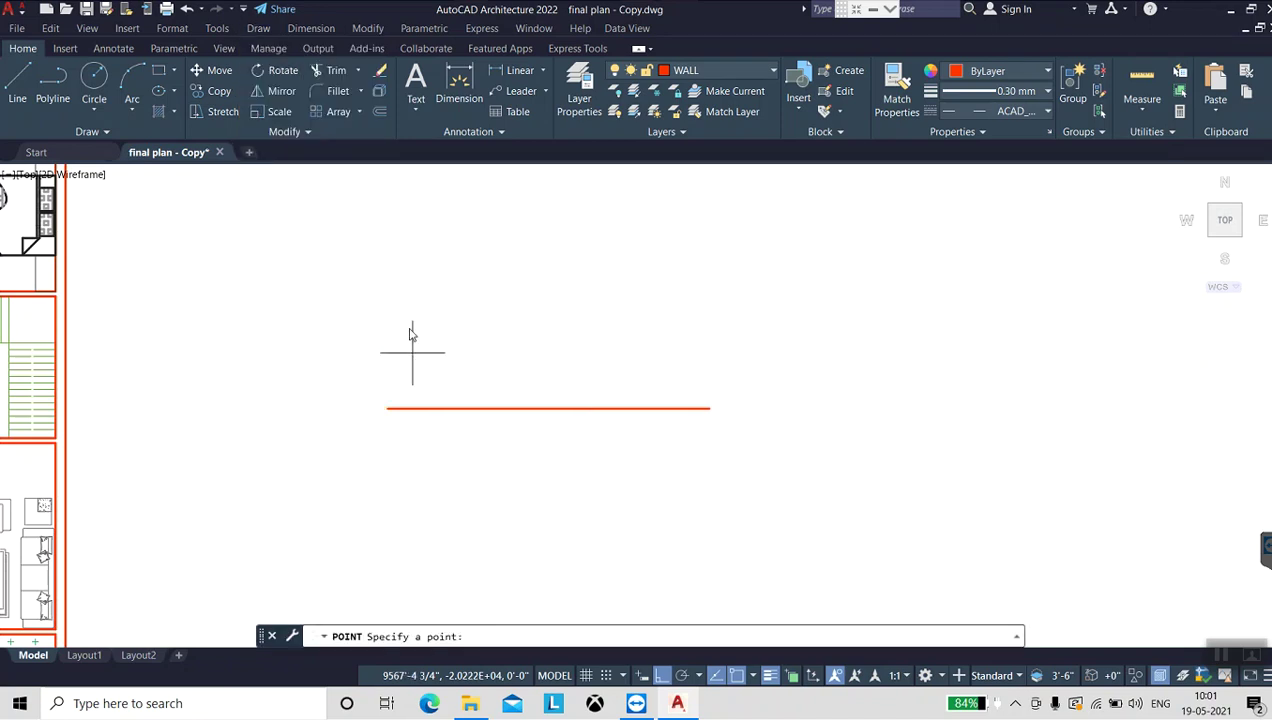
{"action": "left_click", "coordinate": [364, 266]}
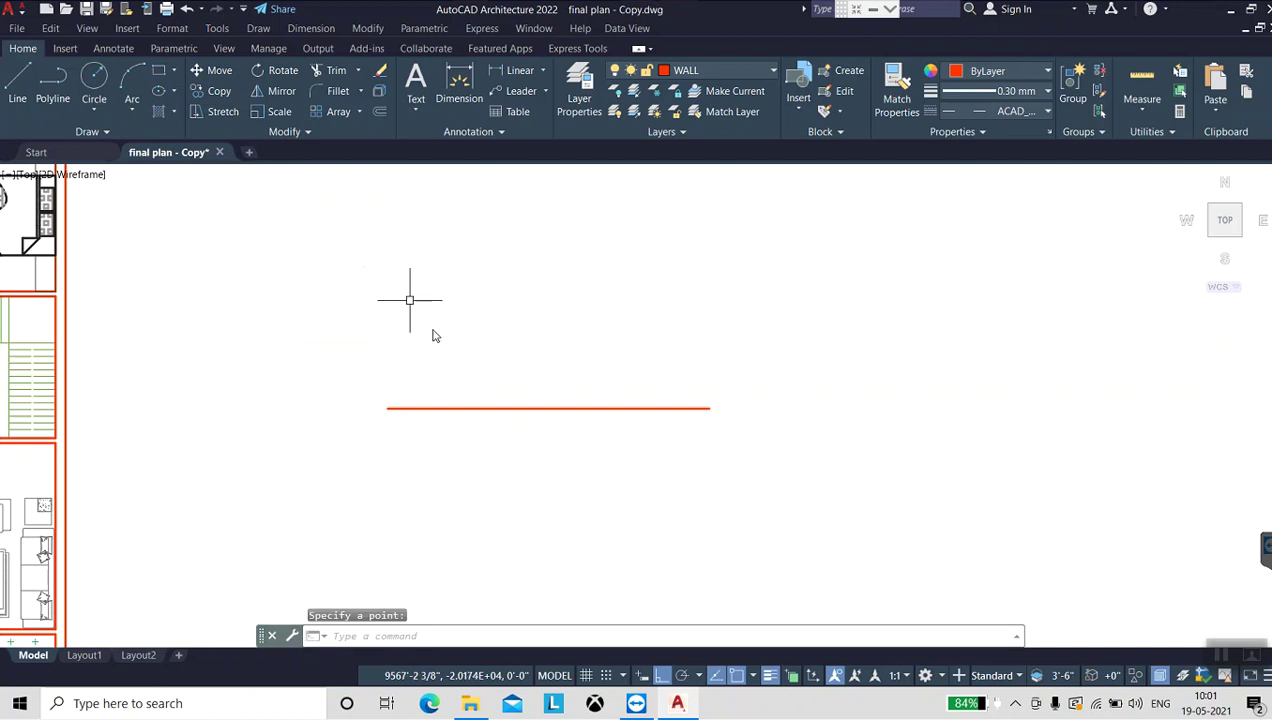
{"action": "key", "text": "Escape"}
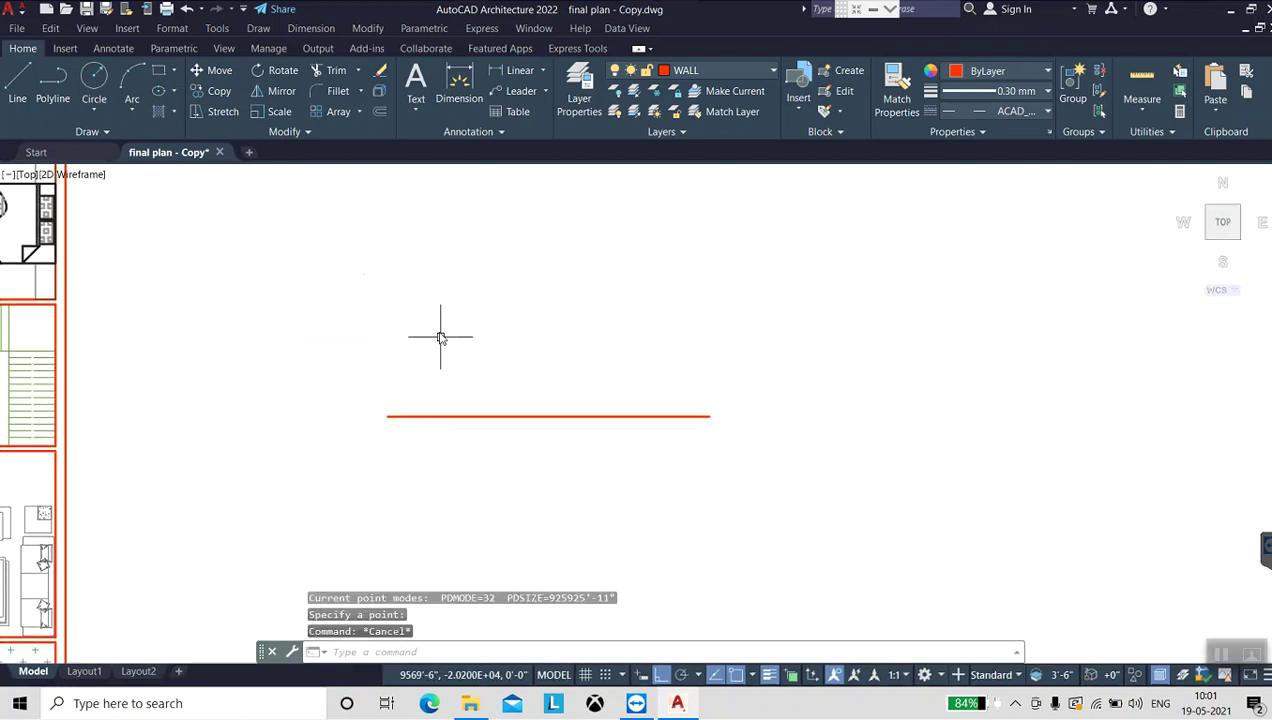
Window-select the new point, clear the selection, and bring up the object snap choices.
{"action": "left_click", "coordinate": [331, 226]}
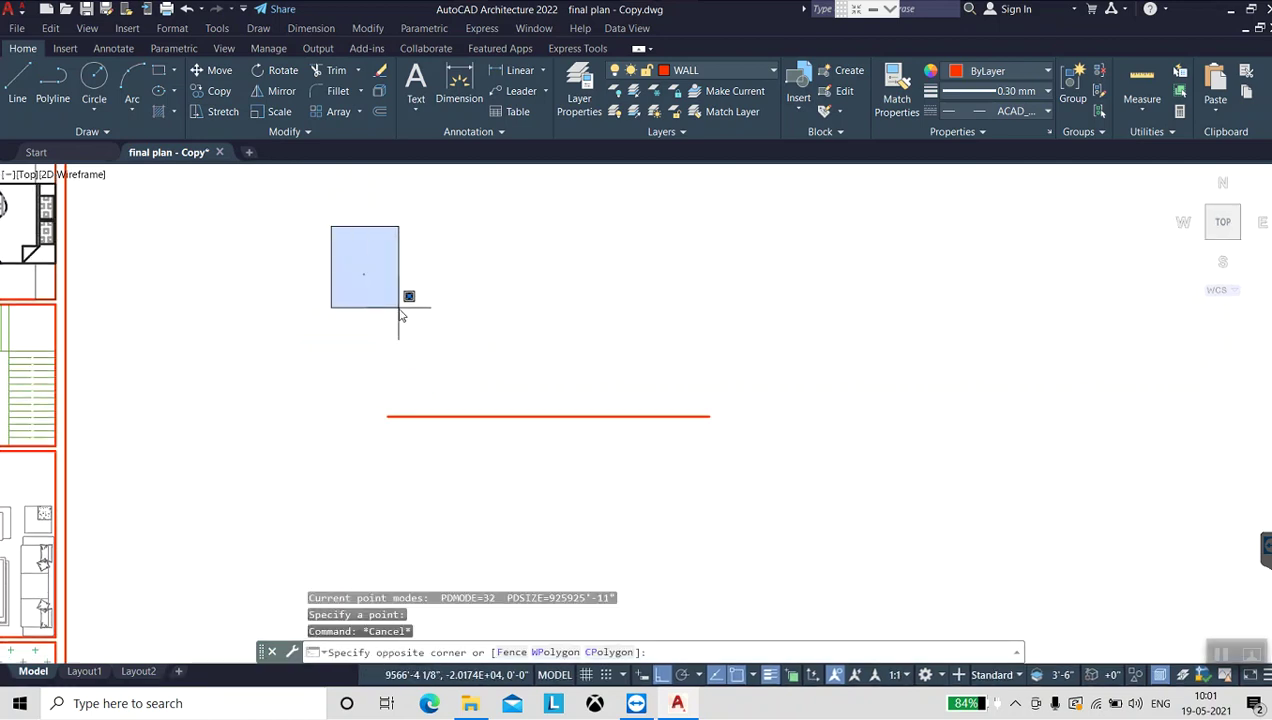
{"action": "left_click", "coordinate": [398, 309]}
{"action": "key", "text": "Escape"}
{"action": "key", "text": "Escape"}
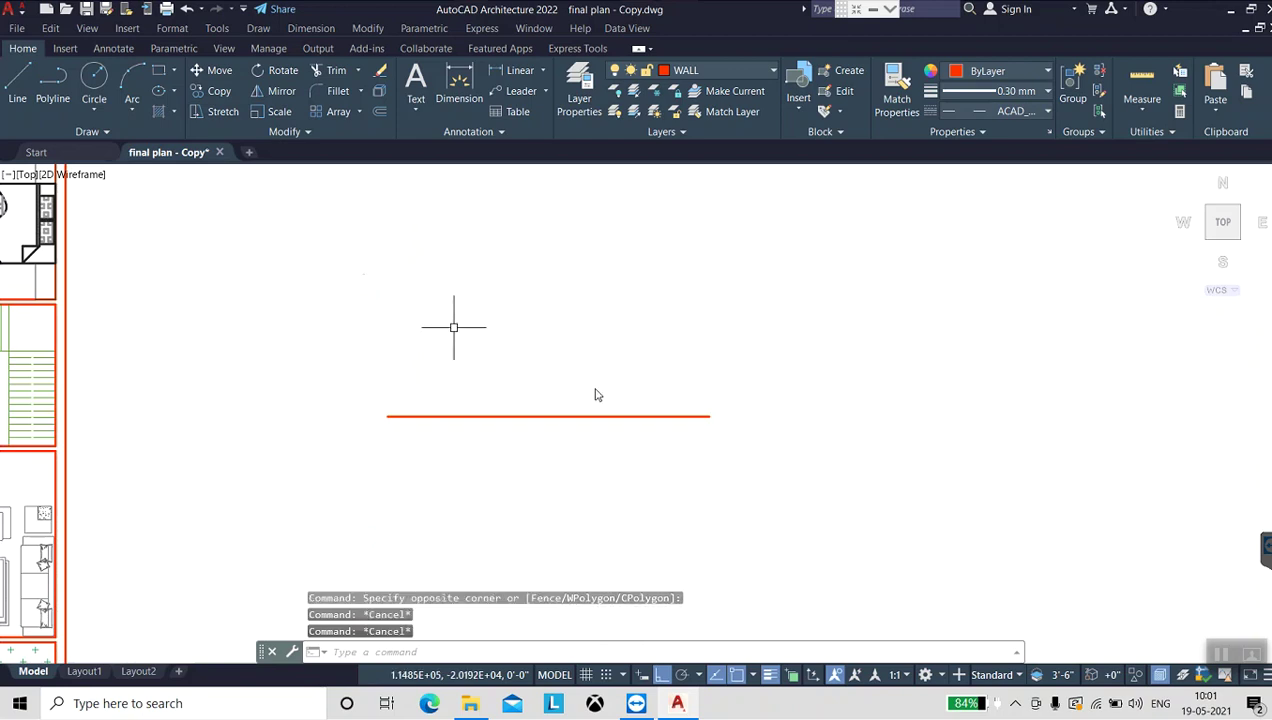
{"action": "left_click", "coordinate": [755, 675]}
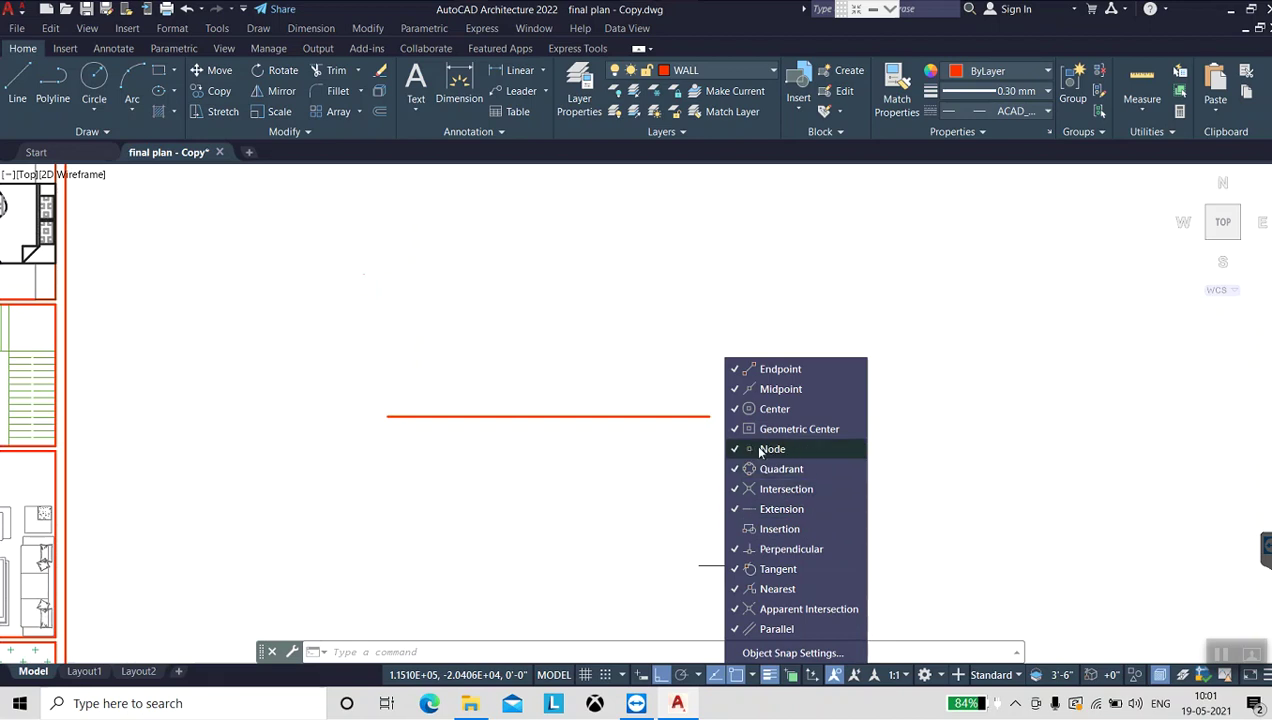
Confirm with a trial CIRCLE that the point snaps as a Node, then cancel.
{"action": "left_click", "coordinate": [252, 241]}
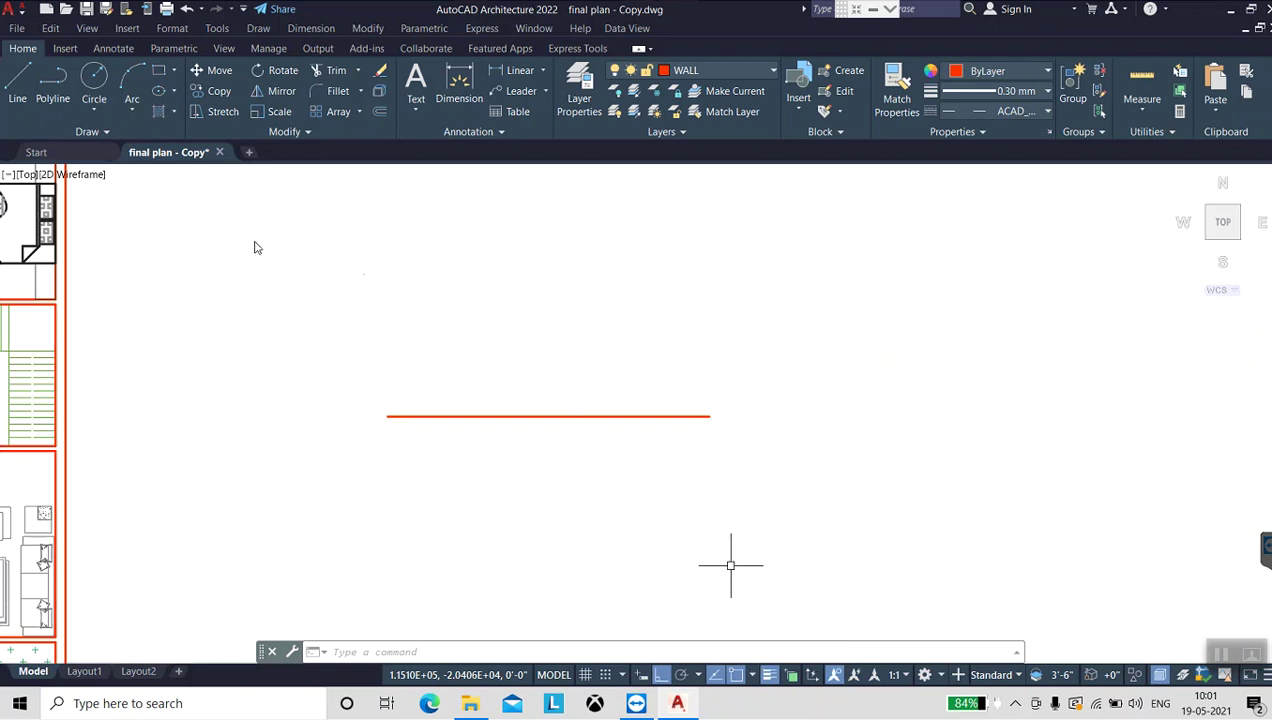
{"action": "left_click", "coordinate": [96, 78]}
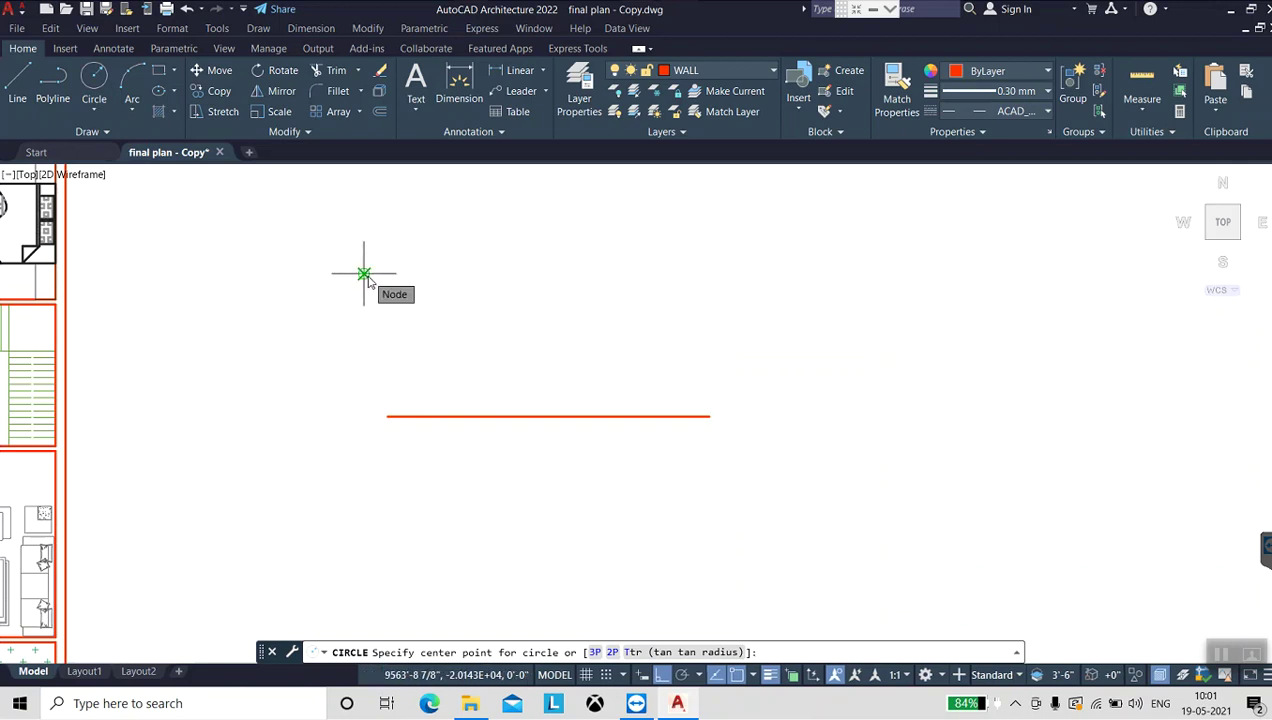
{"action": "key", "text": "Escape"}
{"action": "key", "text": "Escape"}
{"action": "key", "text": "Escape"}
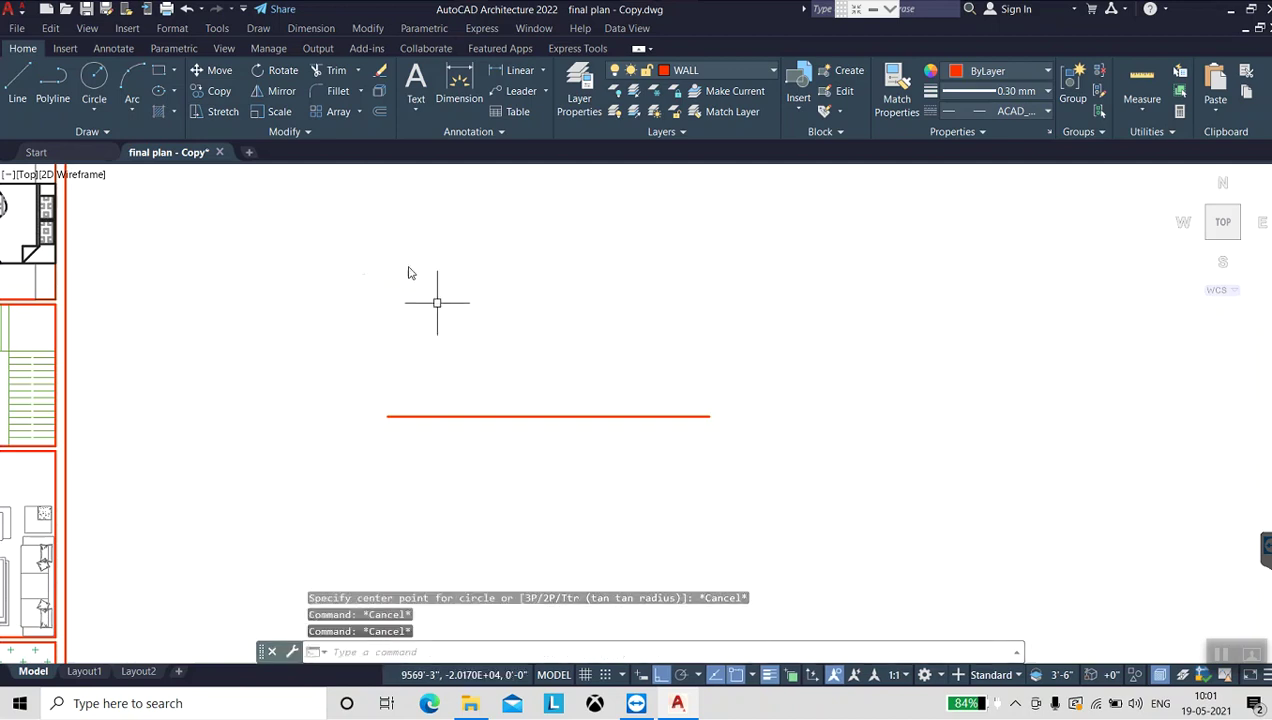
{"action": "left_click", "coordinate": [178, 33]}
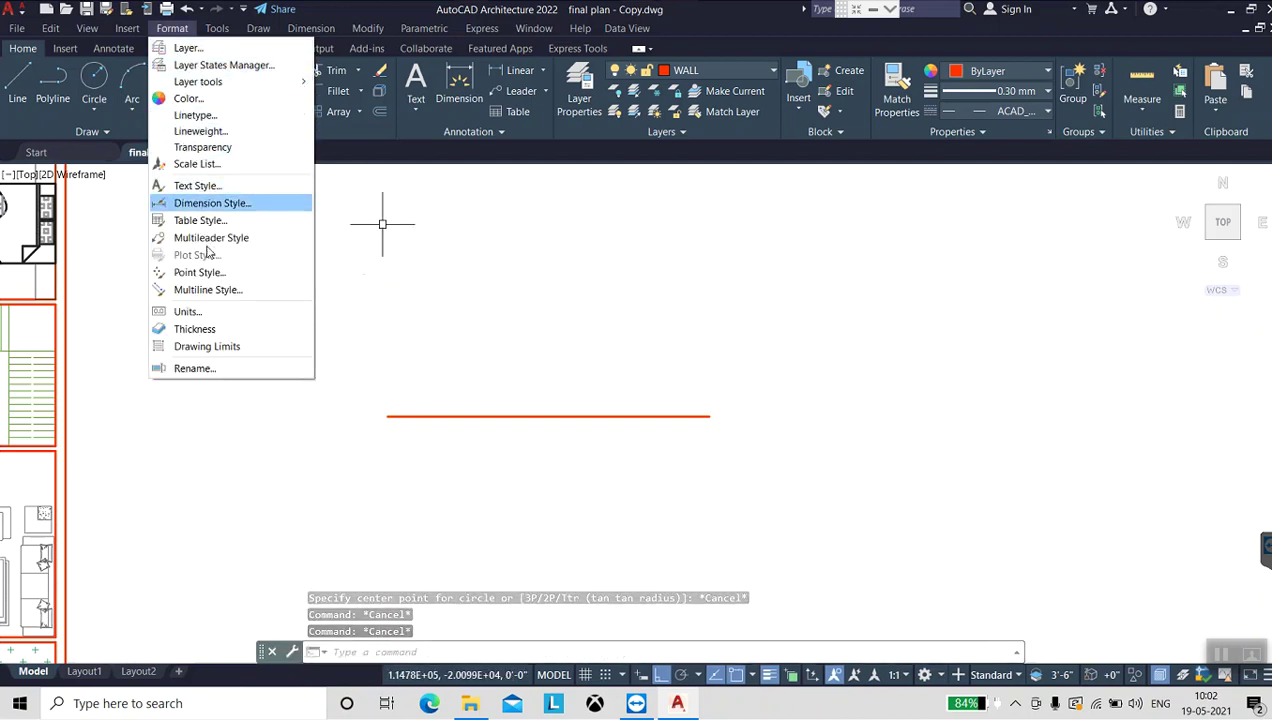
Set the point style to the circled X.
{"action": "left_click", "coordinate": [297, 274]}
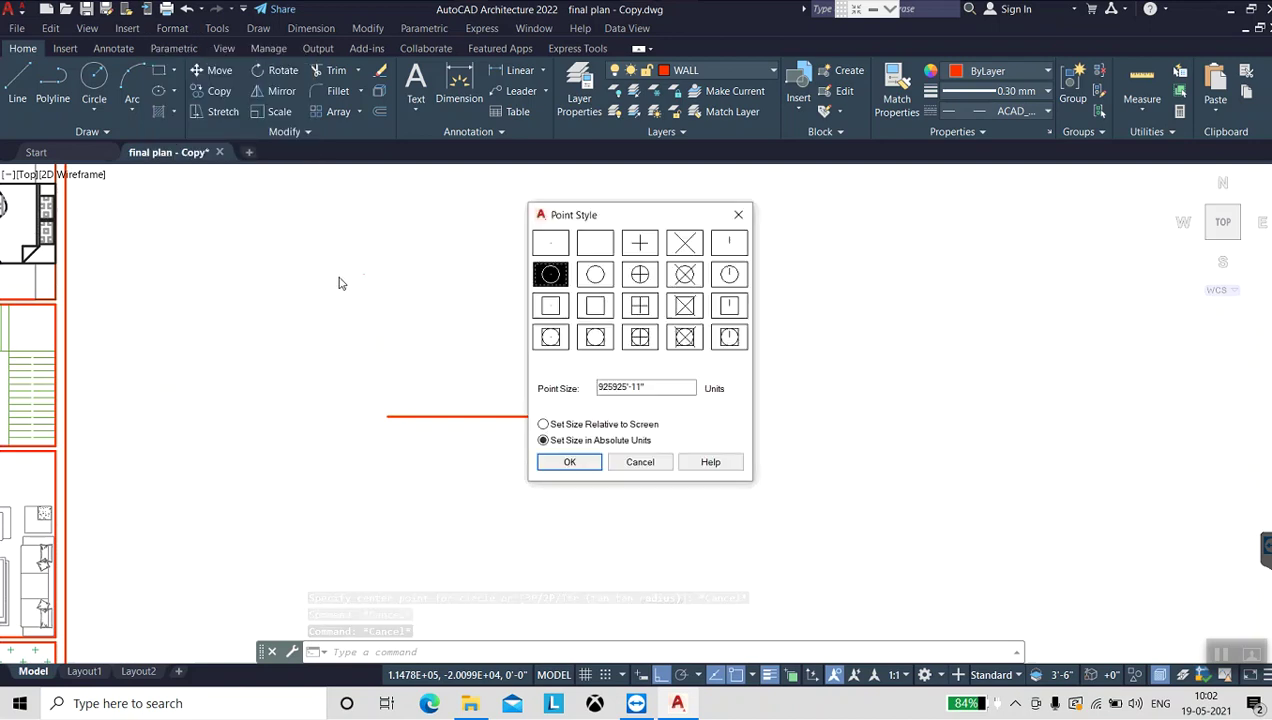
{"action": "left_click", "coordinate": [690, 278]}
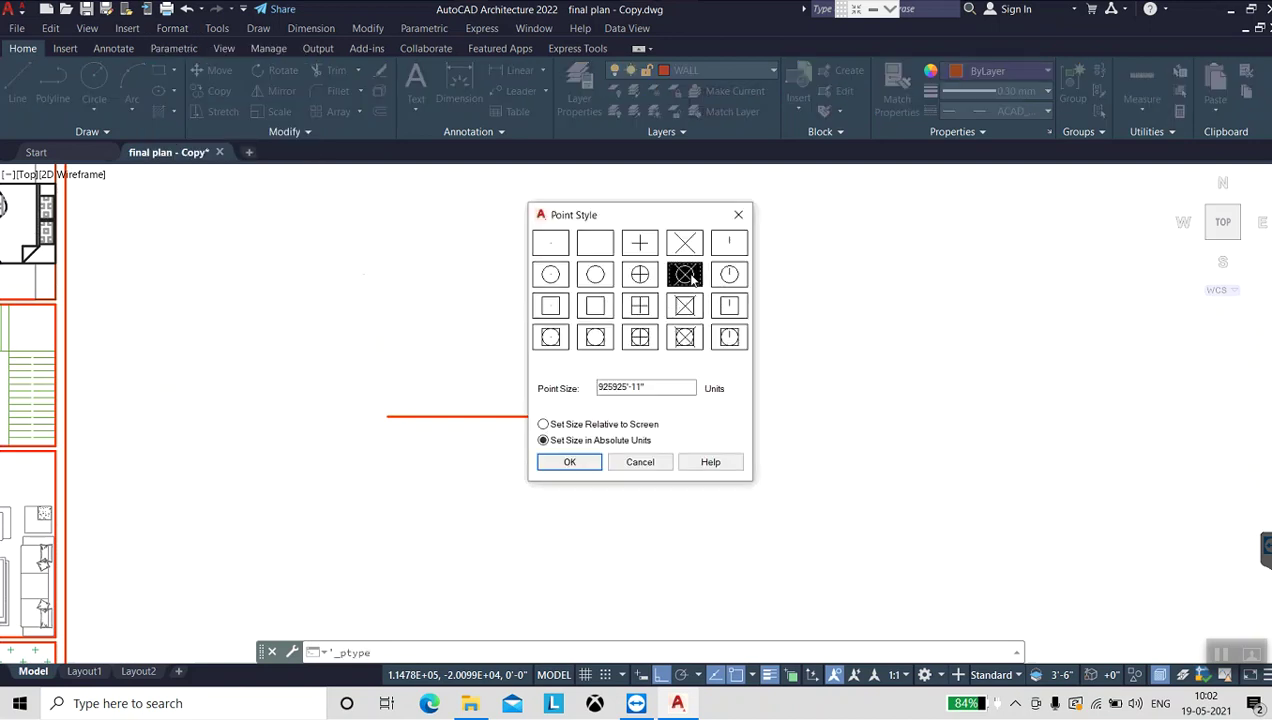
{"action": "left_click", "coordinate": [569, 461]}
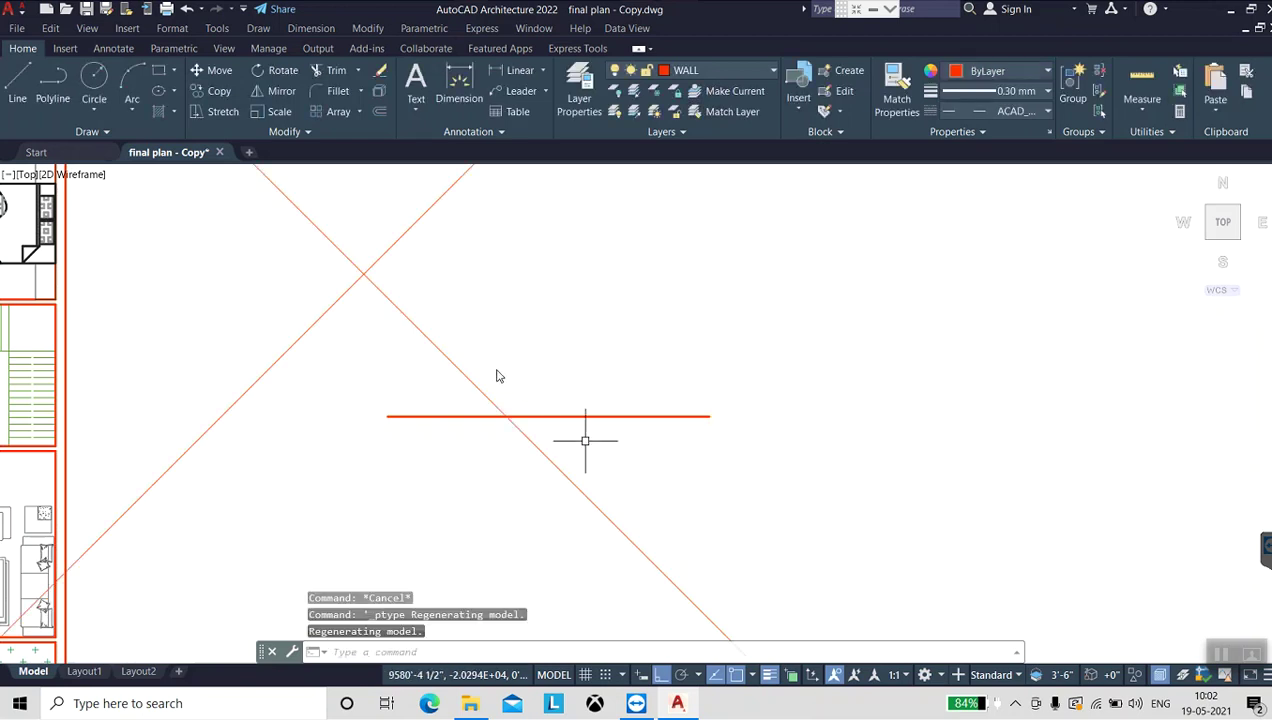
Zoom to locate the oversized X point marker and erase it.
{"action": "scroll", "coordinate": [492, 372], "scroll_direction": "down", "scroll_amount": 2}
{"action": "scroll", "coordinate": [493, 370], "scroll_direction": "down", "scroll_amount": 2}
{"action": "scroll", "coordinate": [493, 370], "scroll_direction": "down", "scroll_amount": 3}
{"action": "scroll", "coordinate": [493, 370], "scroll_direction": "down", "scroll_amount": 3}
{"action": "scroll", "coordinate": [492, 369], "scroll_direction": "down", "scroll_amount": 3}
{"action": "scroll", "coordinate": [492, 368], "scroll_direction": "down", "scroll_amount": 2}
{"action": "scroll", "coordinate": [492, 368], "scroll_direction": "up", "scroll_amount": 2}
{"action": "scroll", "coordinate": [492, 368], "scroll_direction": "up", "scroll_amount": 2}
{"action": "scroll", "coordinate": [492, 368], "scroll_direction": "up", "scroll_amount": 3}
{"action": "scroll", "coordinate": [492, 368], "scroll_direction": "up", "scroll_amount": 5}
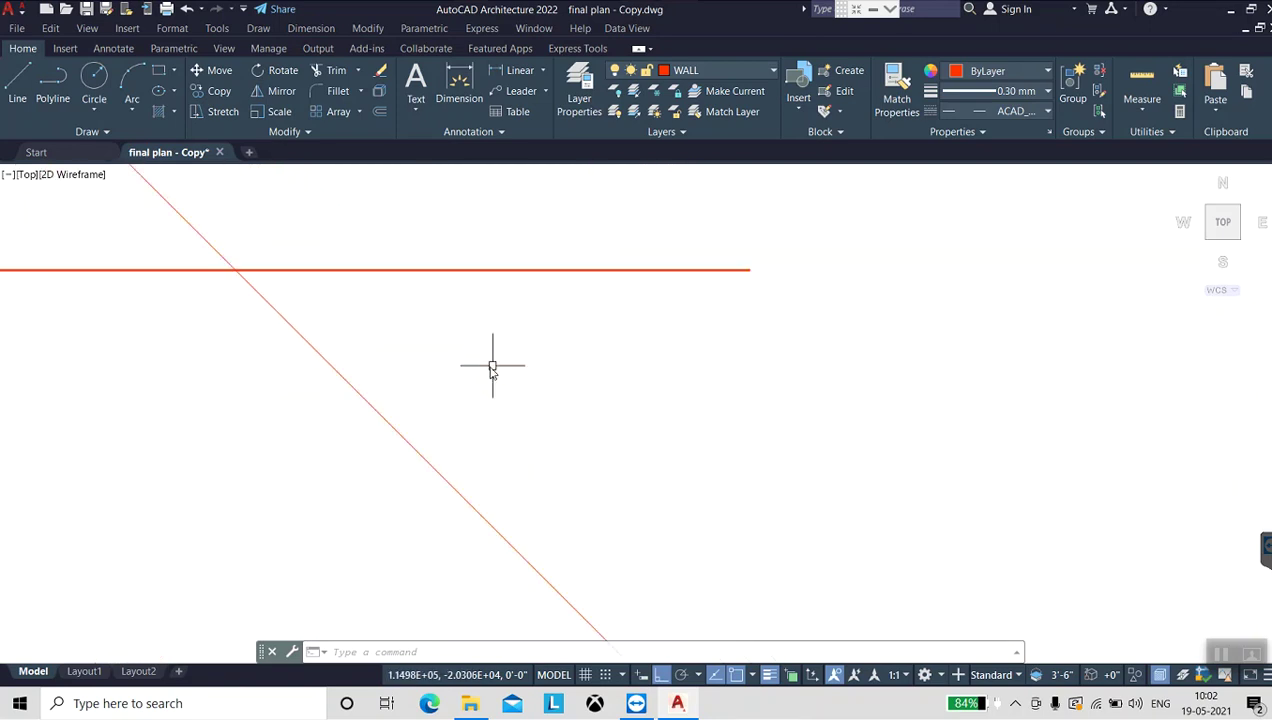
{"action": "scroll", "coordinate": [475, 405], "scroll_direction": "down", "scroll_amount": 2}
{"action": "scroll", "coordinate": [472, 404], "scroll_direction": "down", "scroll_amount": 2}
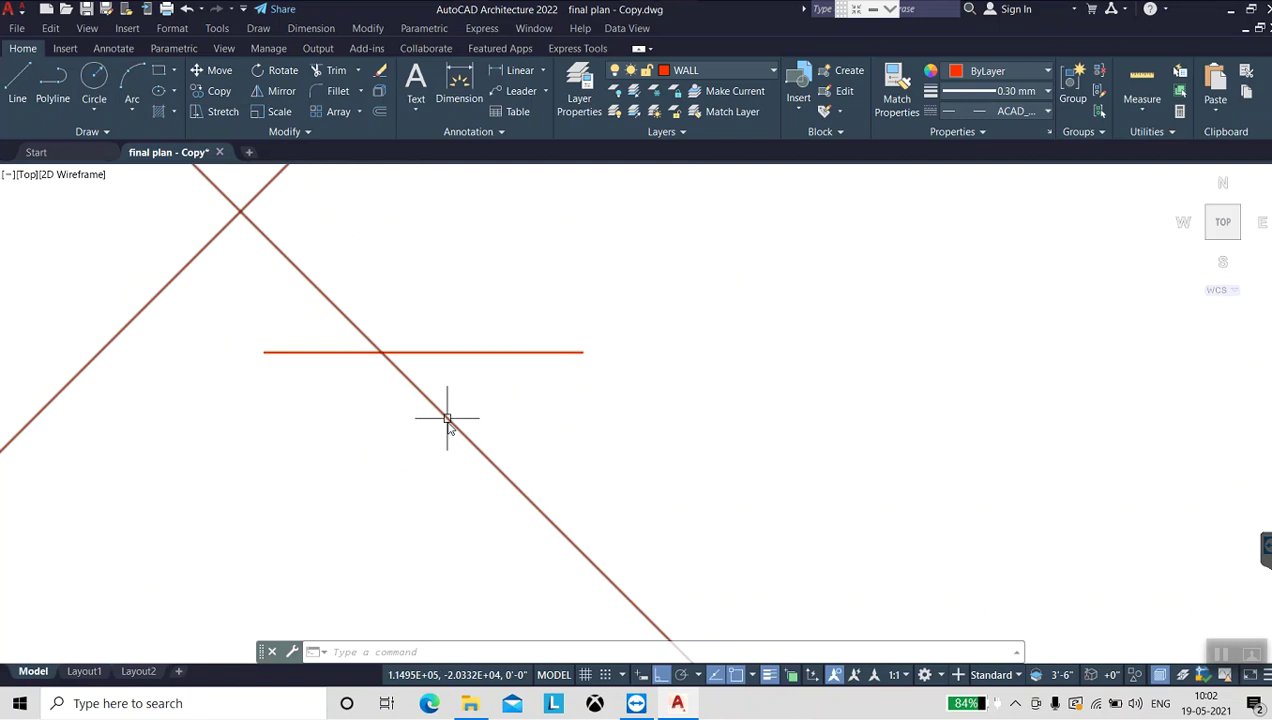
{"action": "left_click", "coordinate": [447, 419]}
{"action": "key", "text": "Delete"}
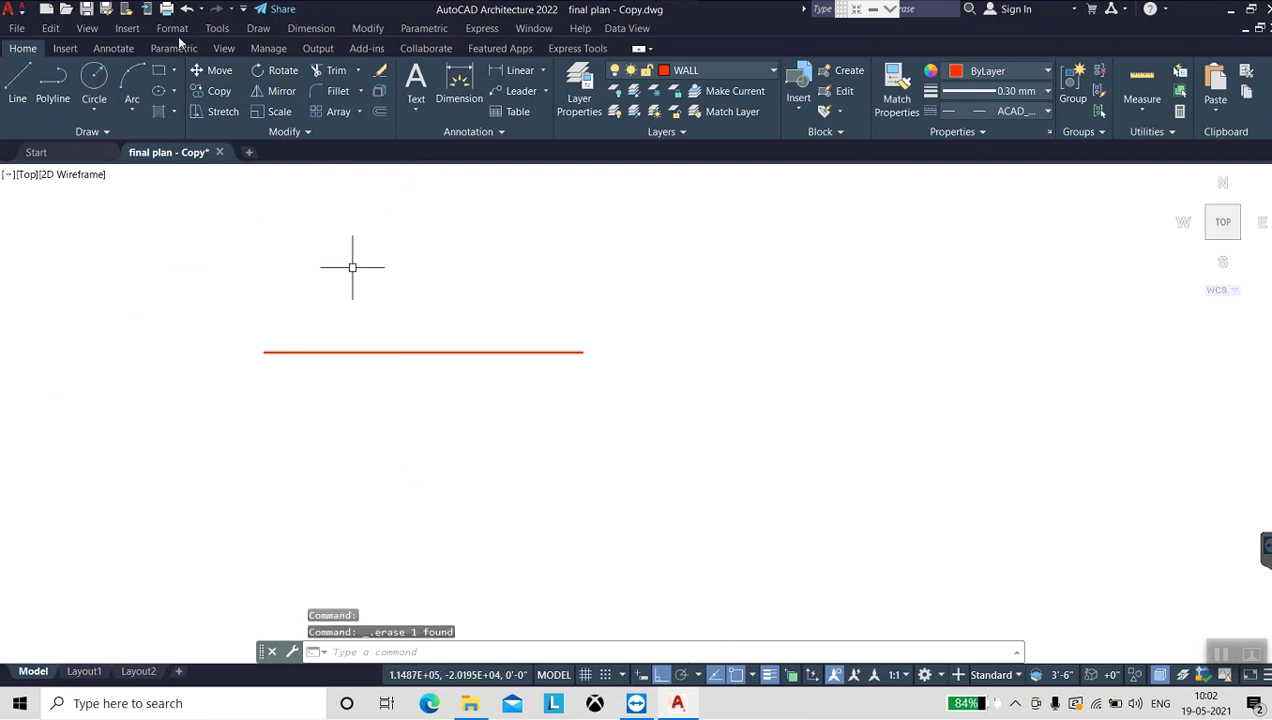
{"action": "left_click", "coordinate": [172, 28]}
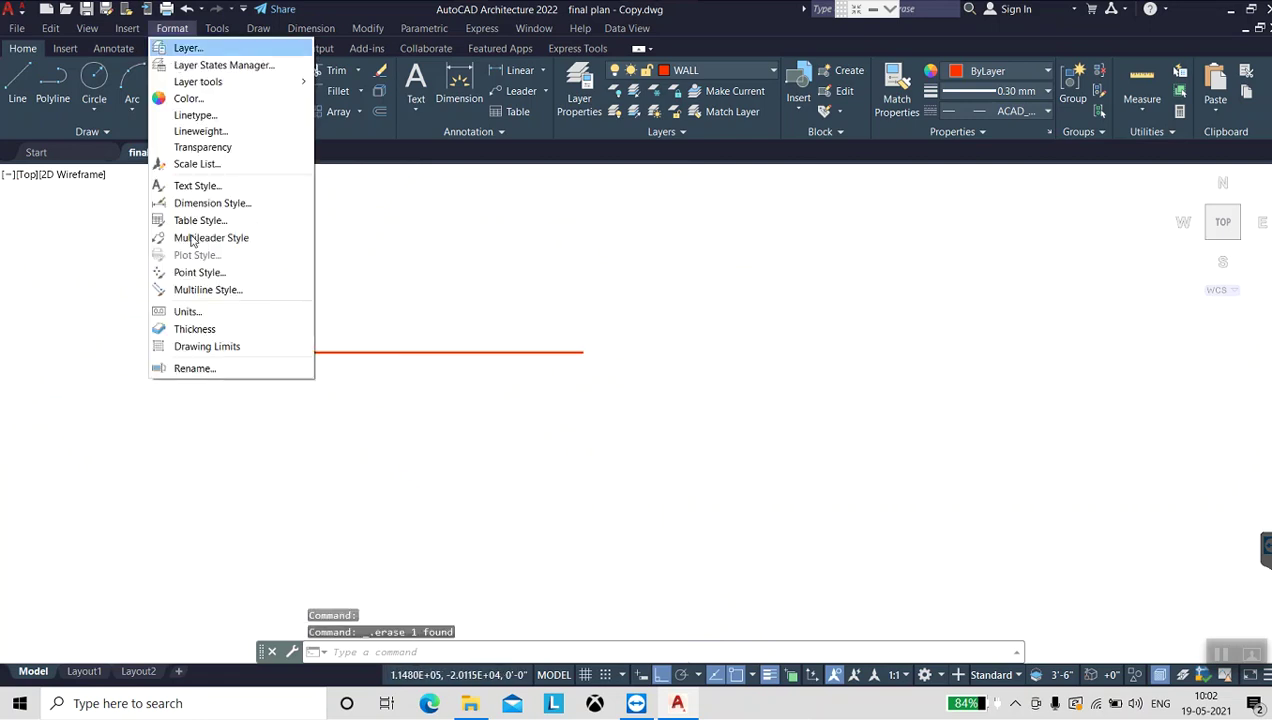
{"action": "left_click", "coordinate": [200, 273]}
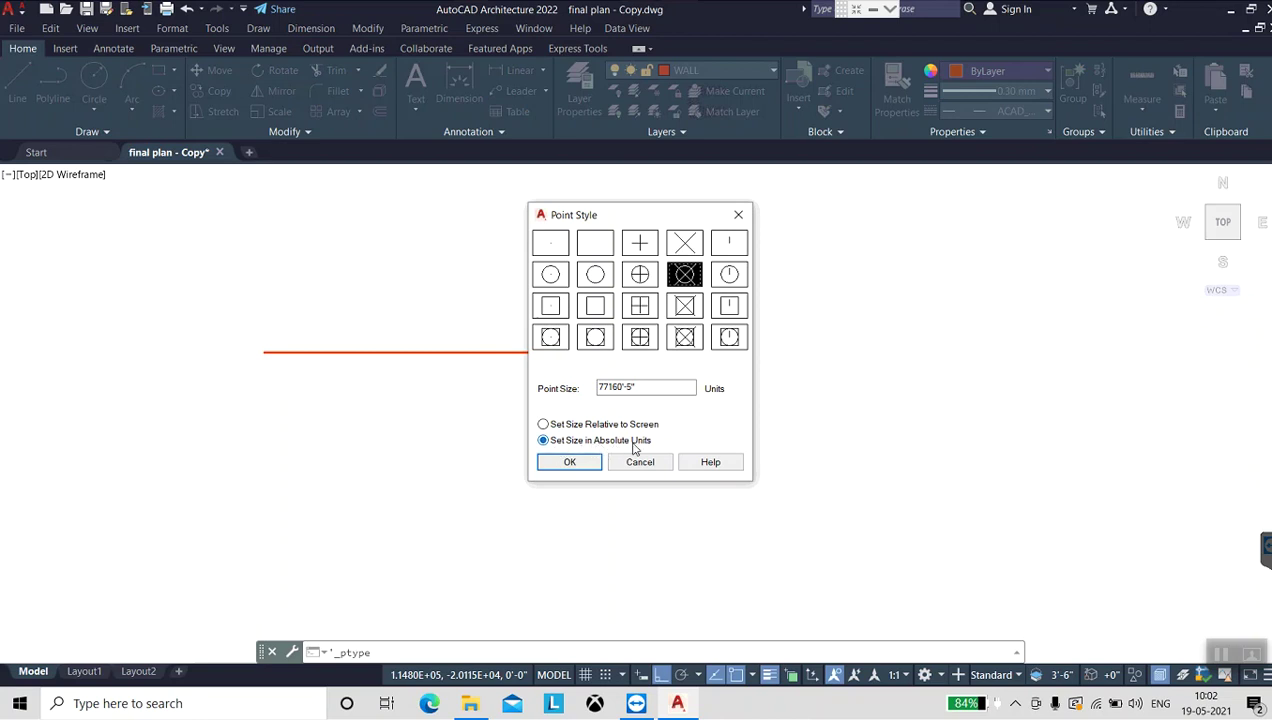
{"action": "left_click", "coordinate": [544, 425]}
{"action": "left_click_drag", "start_coordinate": [649, 390], "coordinate": [552, 390]}
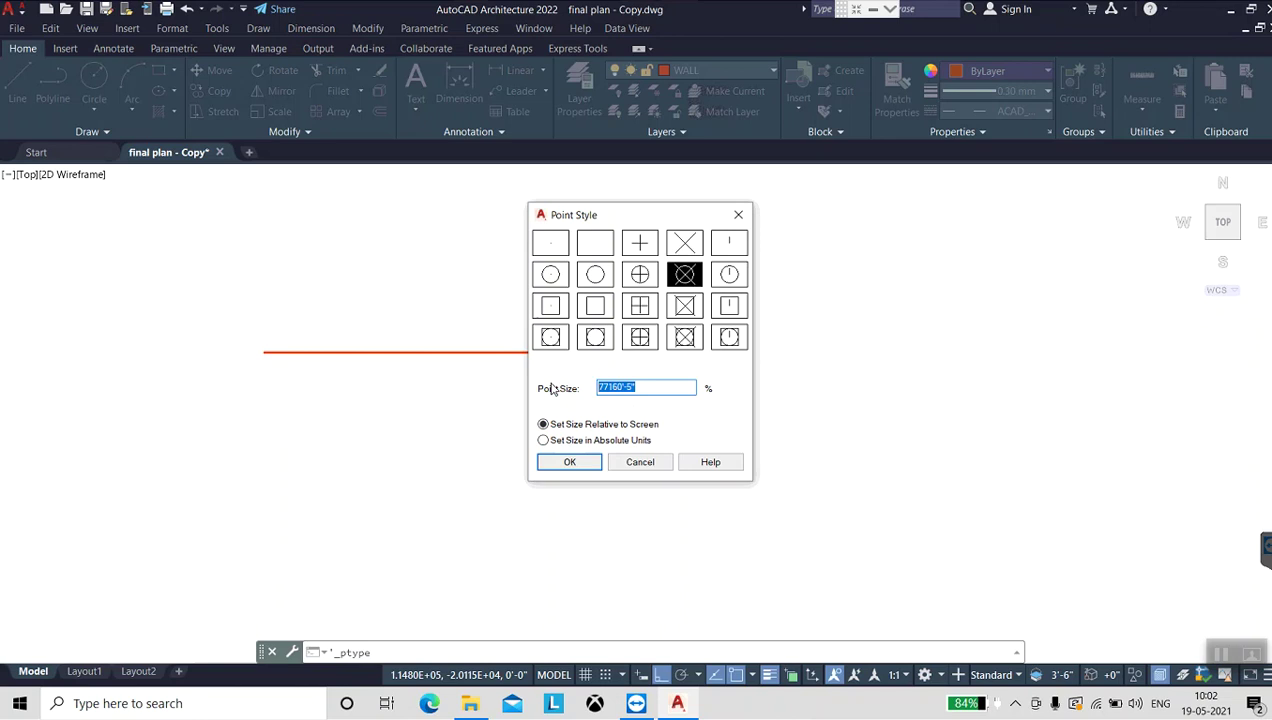
{"action": "type", "text": "1"}
{"action": "key", "text": "Escape"}
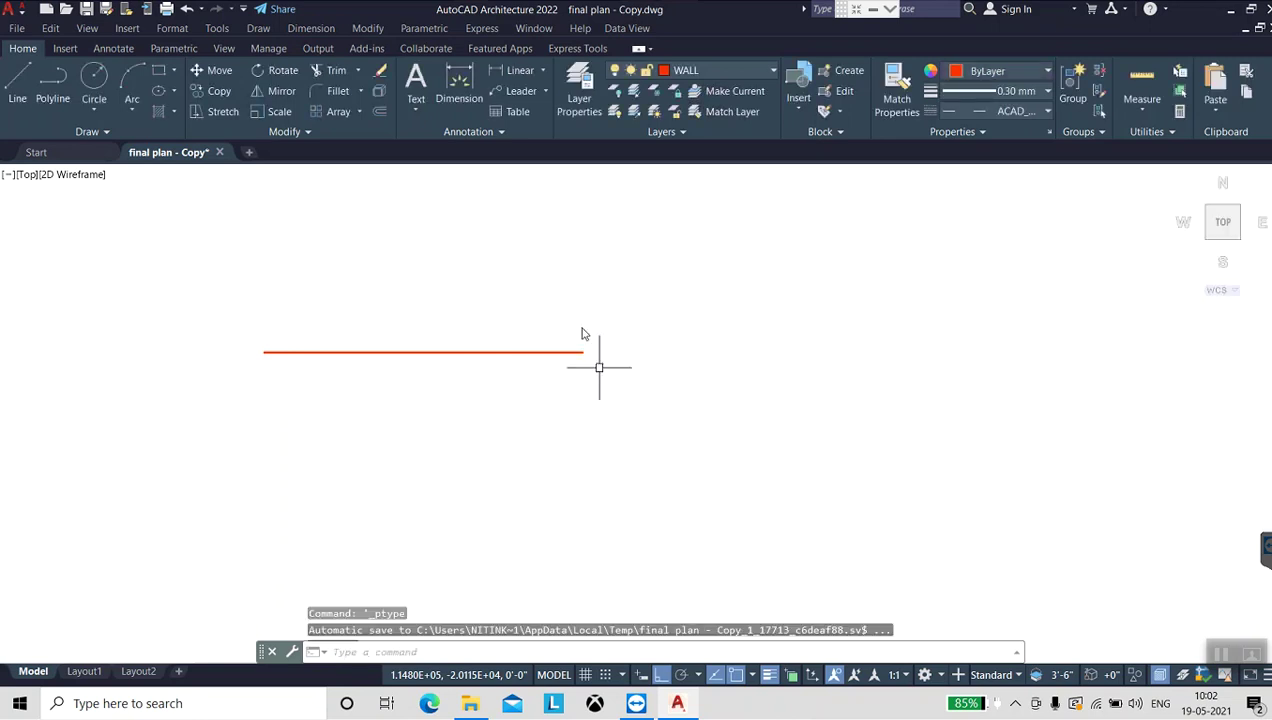
{"action": "left_click", "coordinate": [158, 29]}
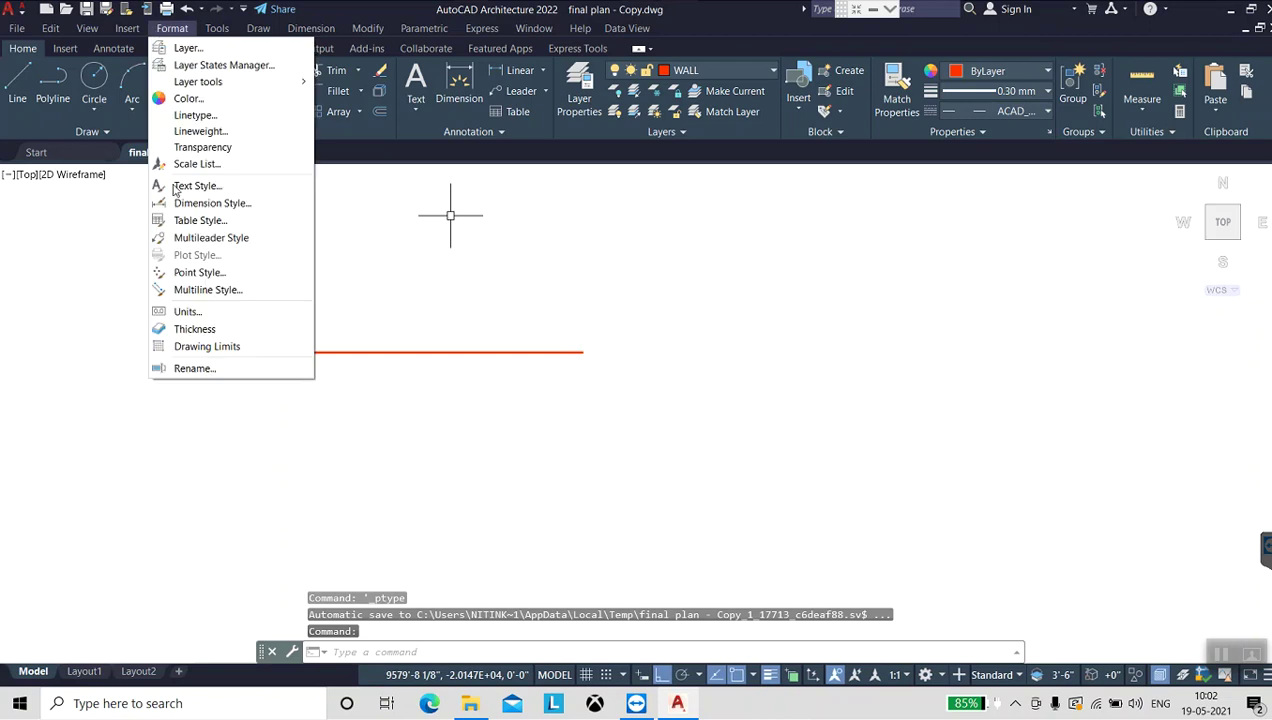
Make point size relative to the screen in Point Style, keeping the circled-X style.
{"action": "left_click", "coordinate": [200, 272]}
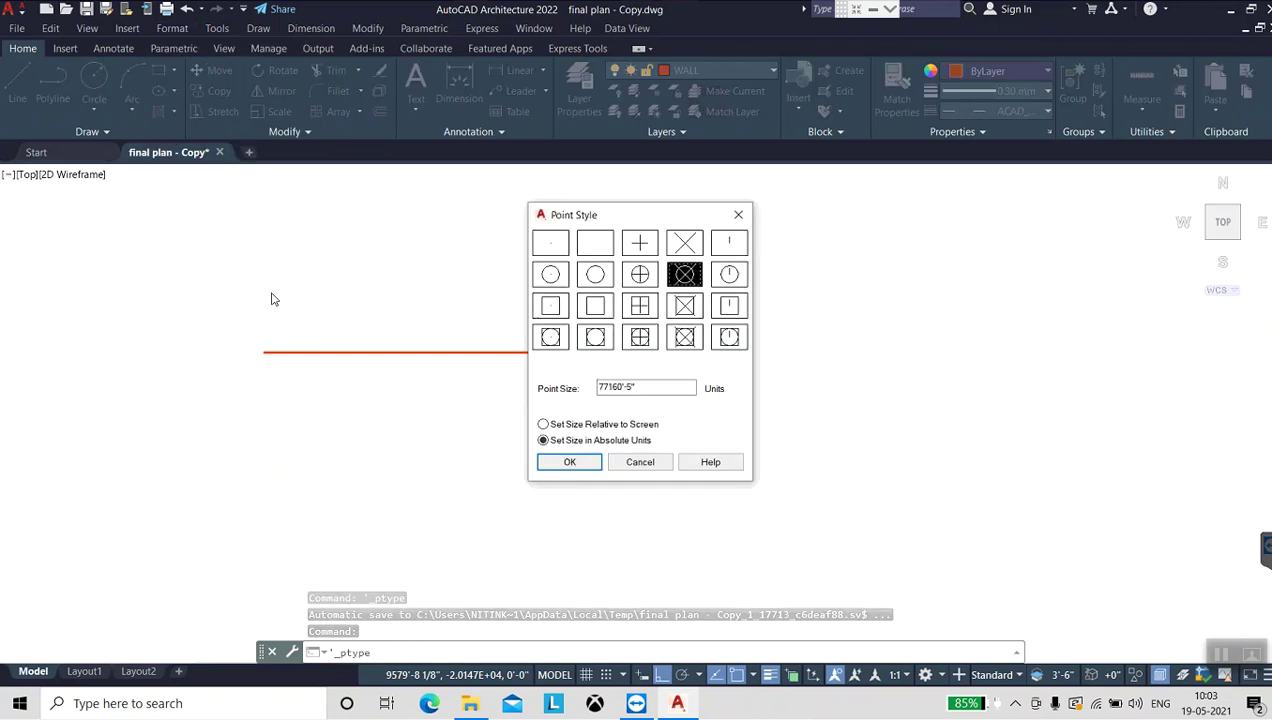
{"action": "left_click", "coordinate": [622, 387]}
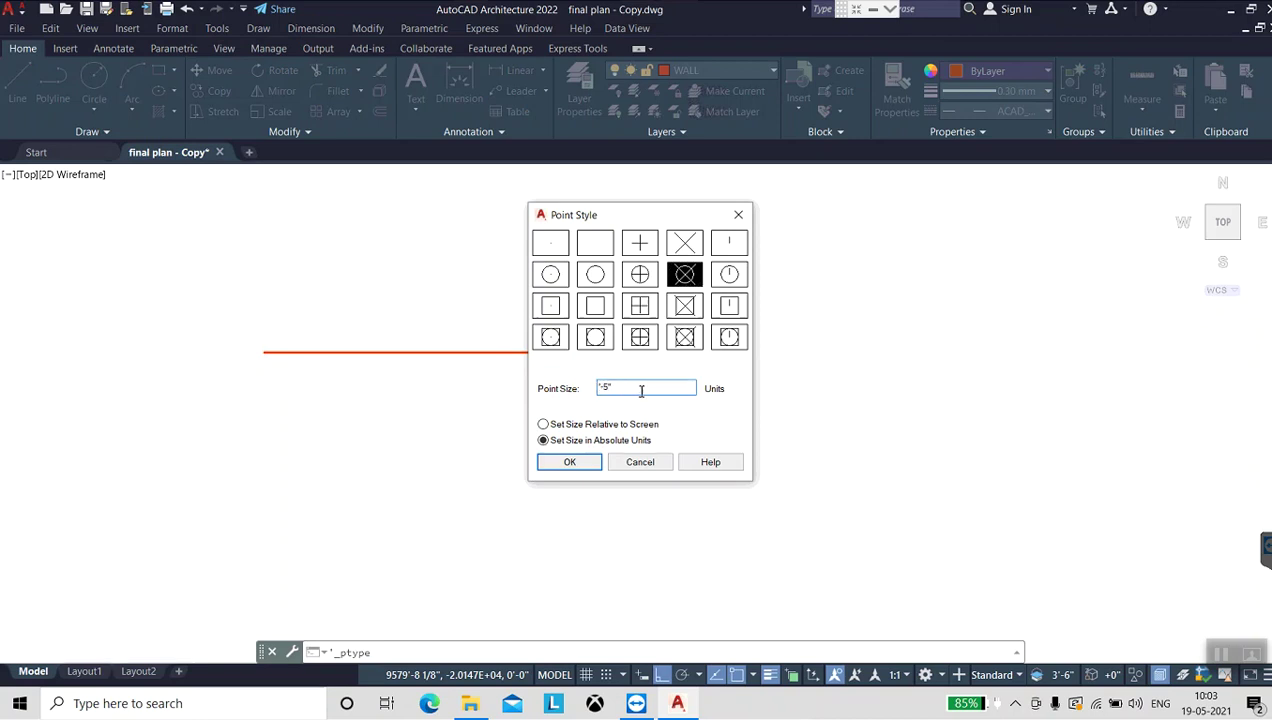
{"action": "type", "text": "1"}
{"action": "left_click", "coordinate": [575, 427]}
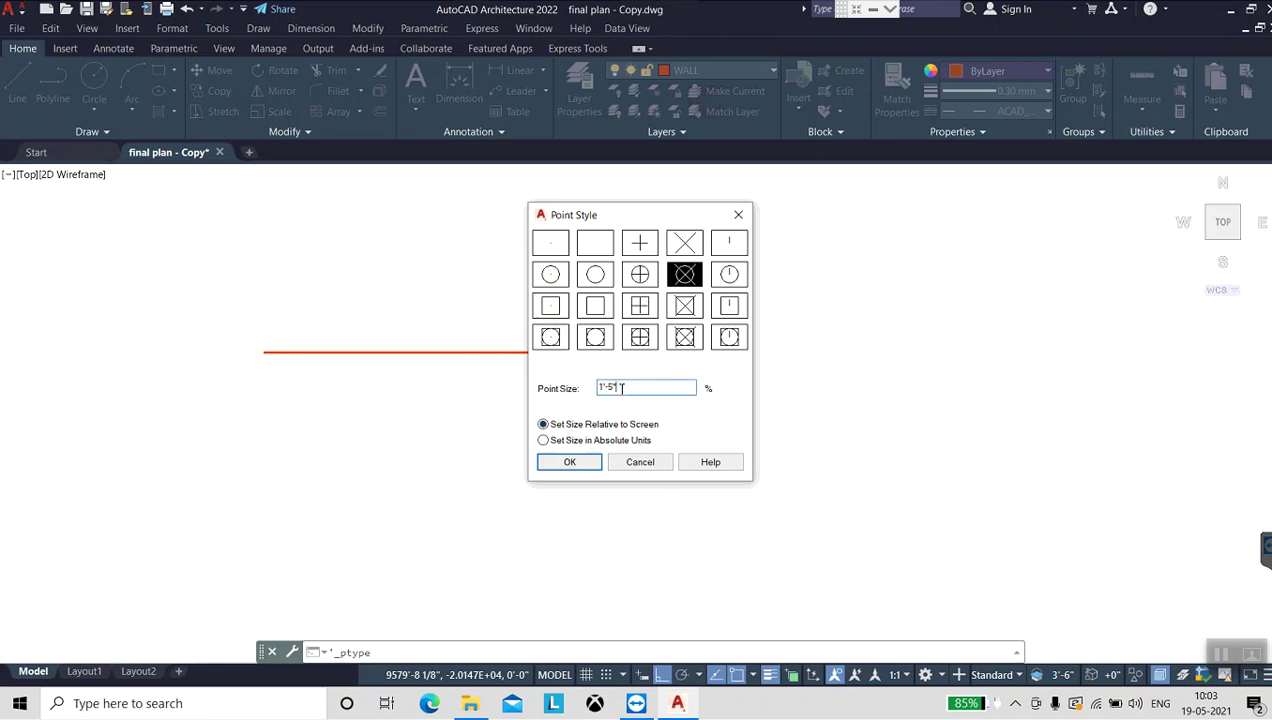
{"action": "left_click", "coordinate": [569, 462]}
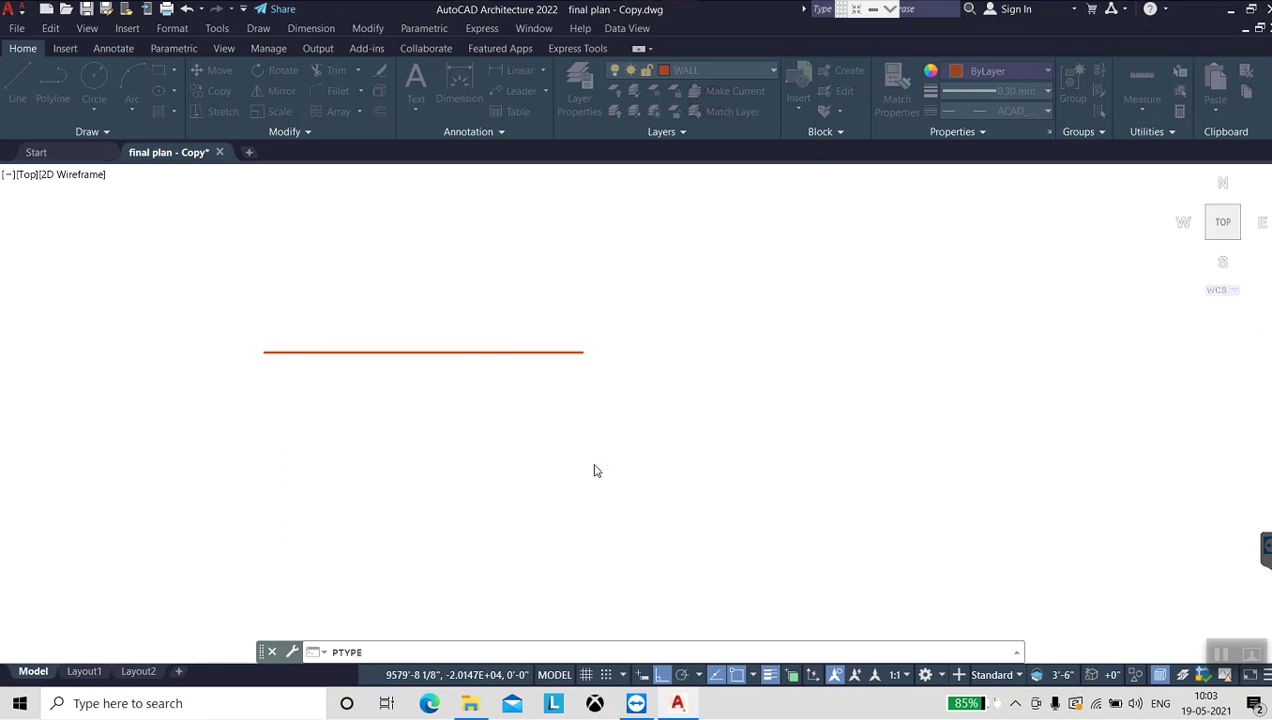
{"action": "scroll", "coordinate": [497, 393], "scroll_direction": "down", "scroll_amount": 2}
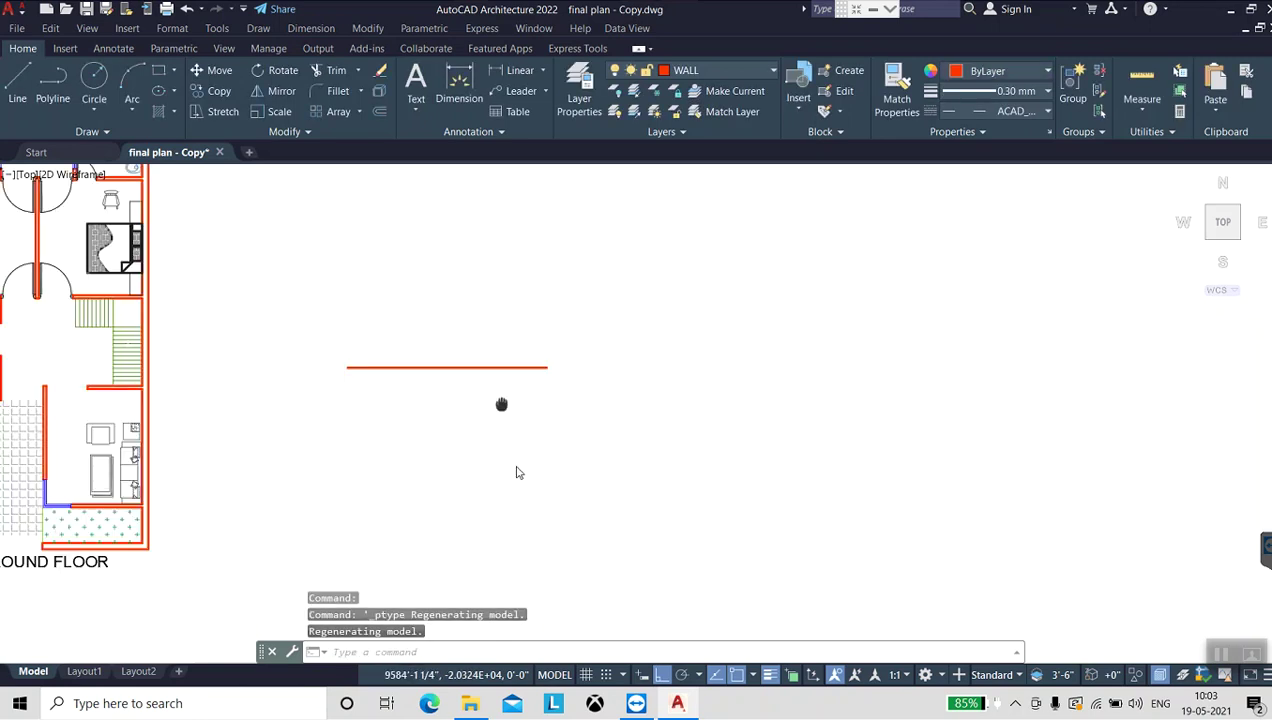
Frame the circled-X point above the red line, starting and cancelling a Single Point command.
{"action": "middle_click_drag", "start_coordinate": [503, 406], "coordinate": [517, 468]}
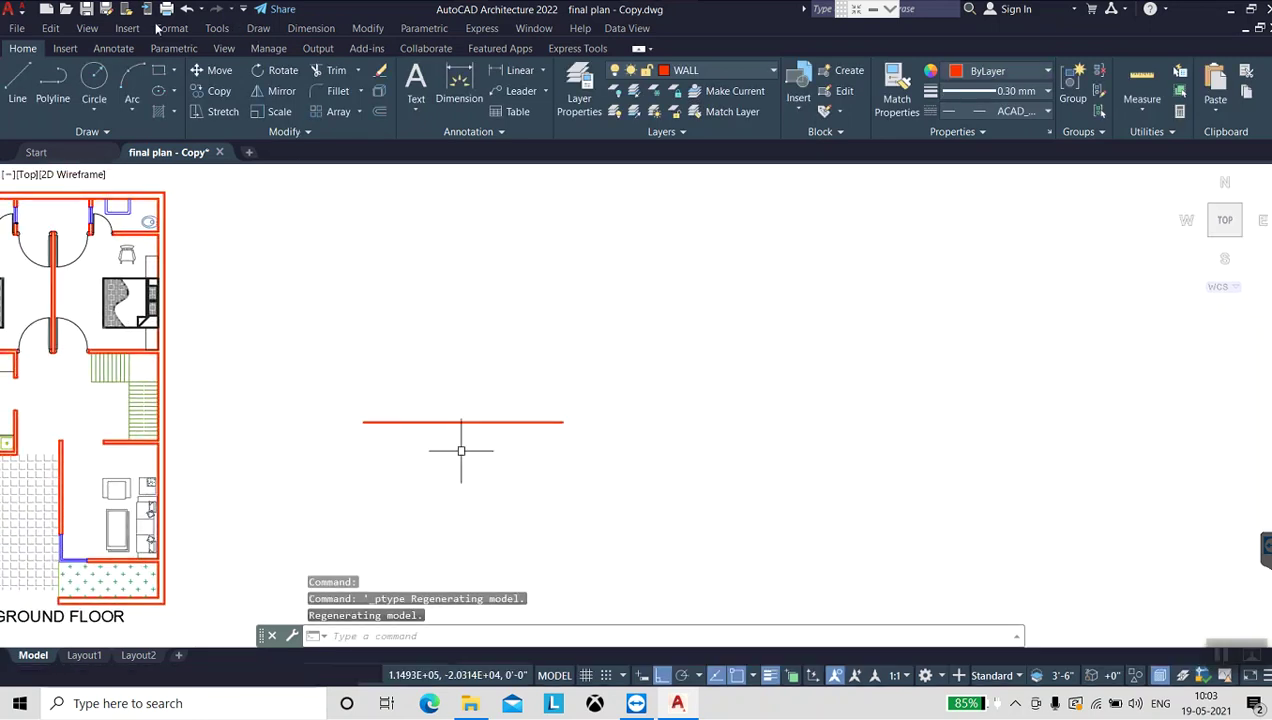
{"action": "left_click", "coordinate": [258, 28]}
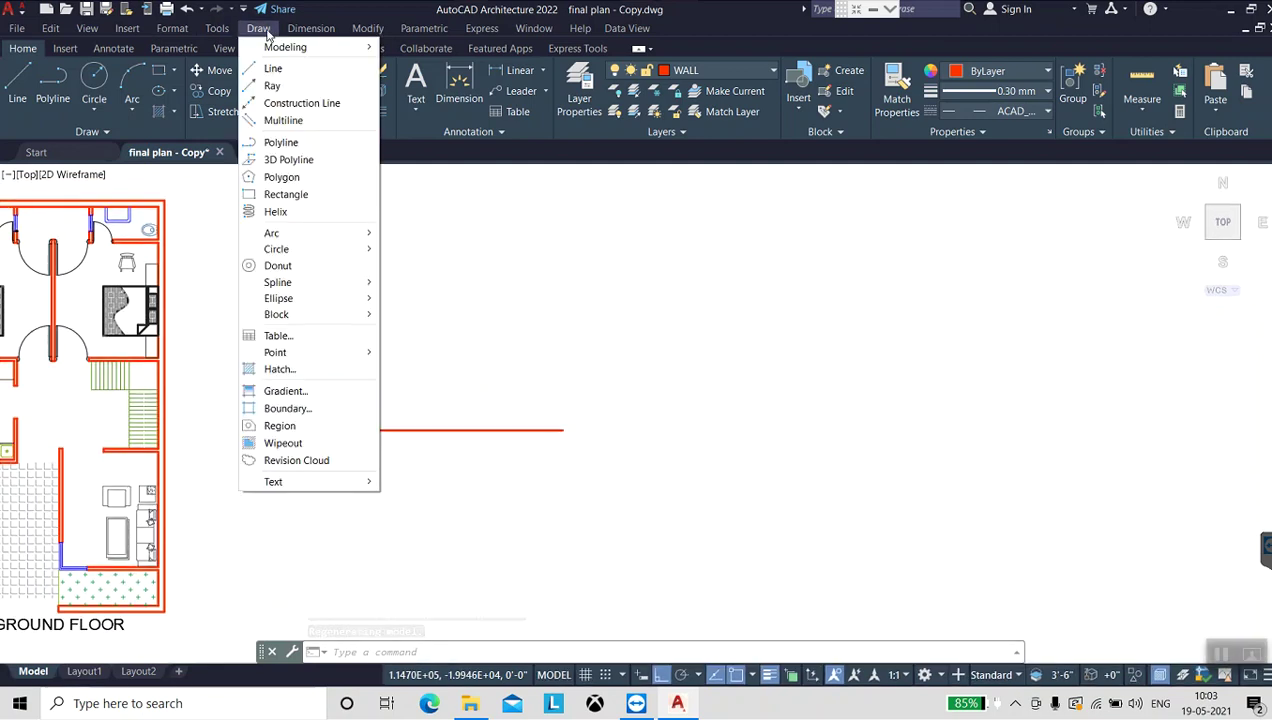
{"action": "mouse_move", "coordinate": [275, 352]}
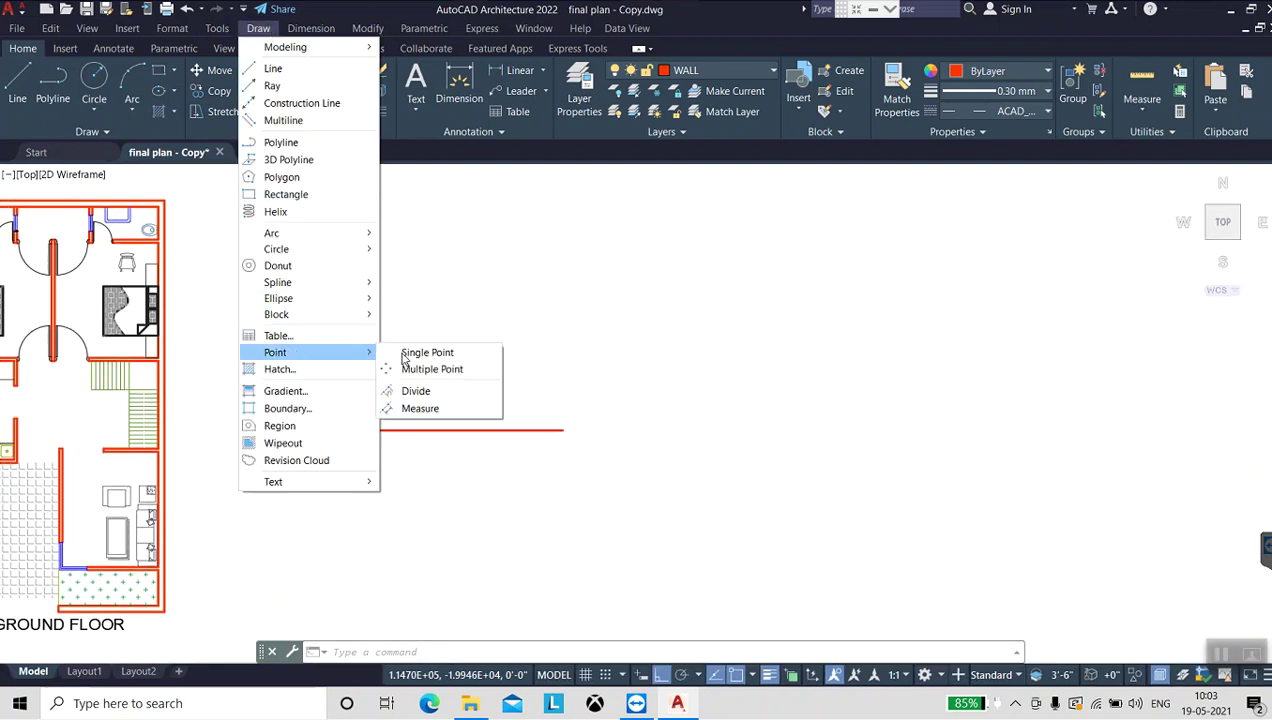
{"action": "left_click", "coordinate": [405, 356]}
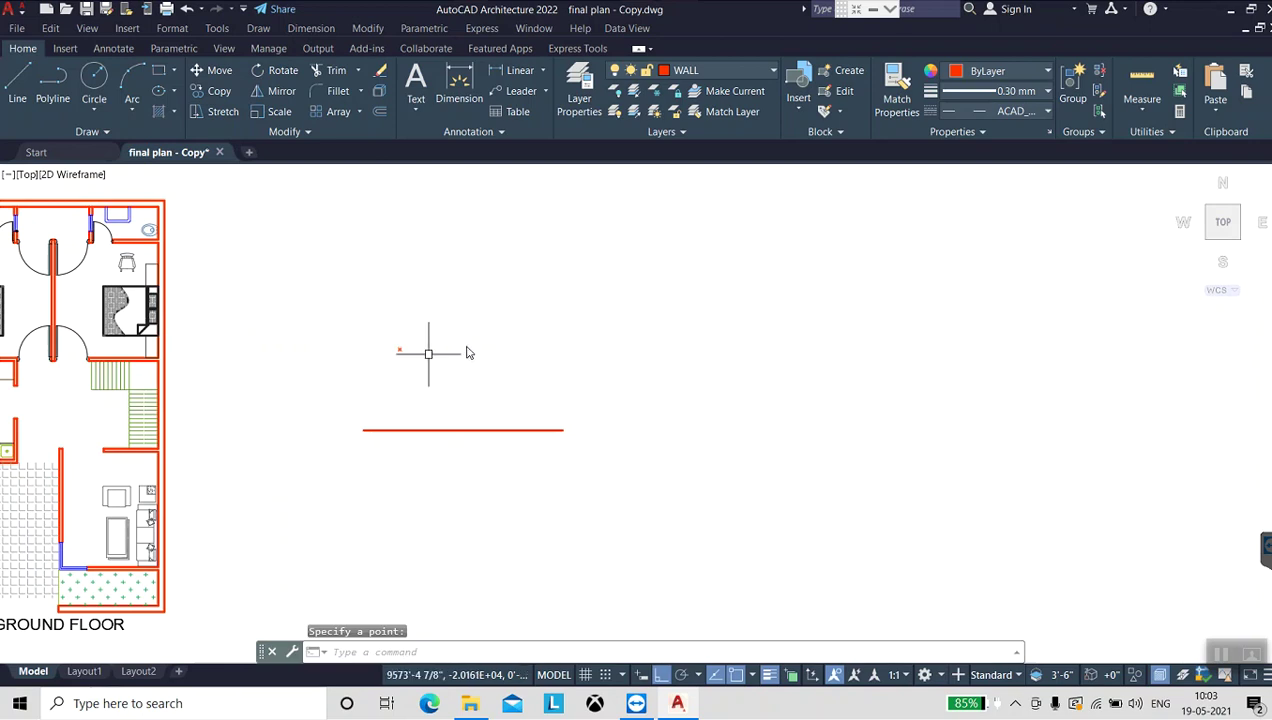
{"action": "scroll", "coordinate": [468, 354], "scroll_direction": "up", "scroll_amount": 2}
{"action": "scroll", "coordinate": [468, 354], "scroll_direction": "up", "scroll_amount": 2}
{"action": "mouse_move", "coordinate": [406, 361]}
{"action": "middle_mouse_down"}
{"action": "mouse_move", "coordinate": [431, 320]}
{"action": "mouse_move", "coordinate": [491, 292]}
{"action": "middle_mouse_up"}
{"action": "scroll", "coordinate": [514, 290], "scroll_direction": "down", "scroll_amount": 1}
{"action": "scroll", "coordinate": [514, 290], "scroll_direction": "down", "scroll_amount": 1}
{"action": "scroll", "coordinate": [514, 290], "scroll_direction": "up", "scroll_amount": 1}
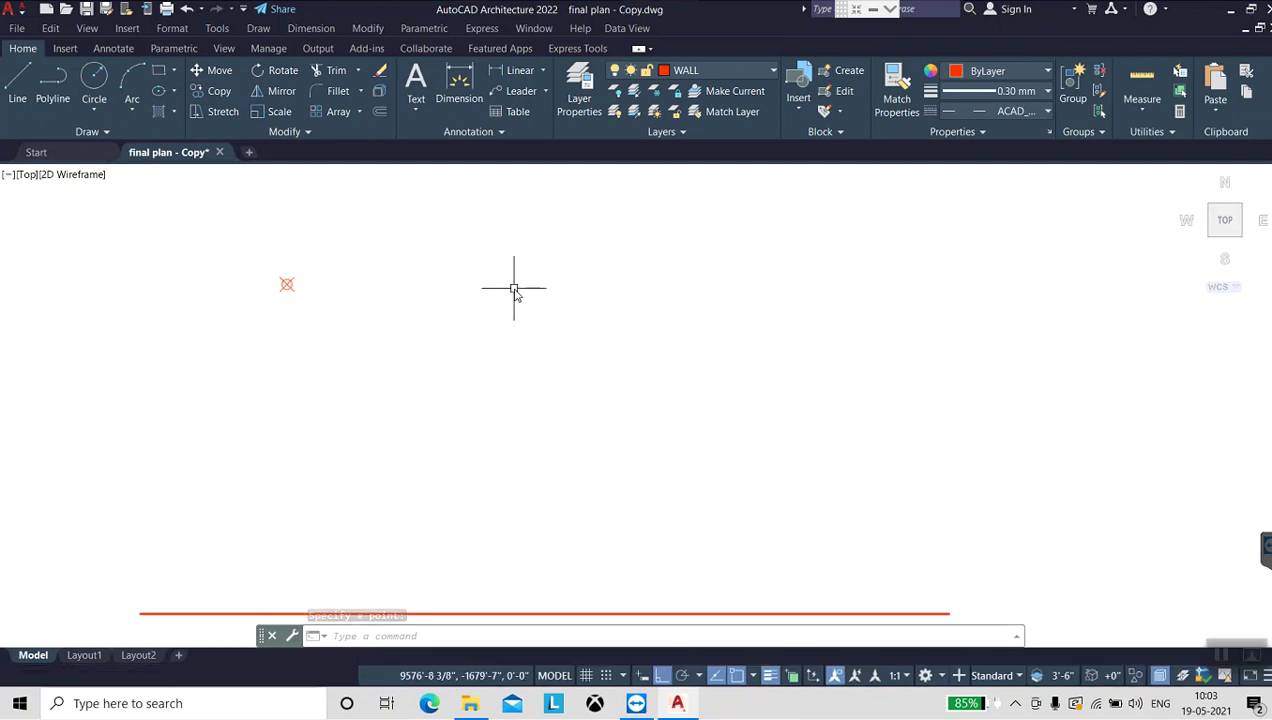
{"action": "key", "text": "Escape"}
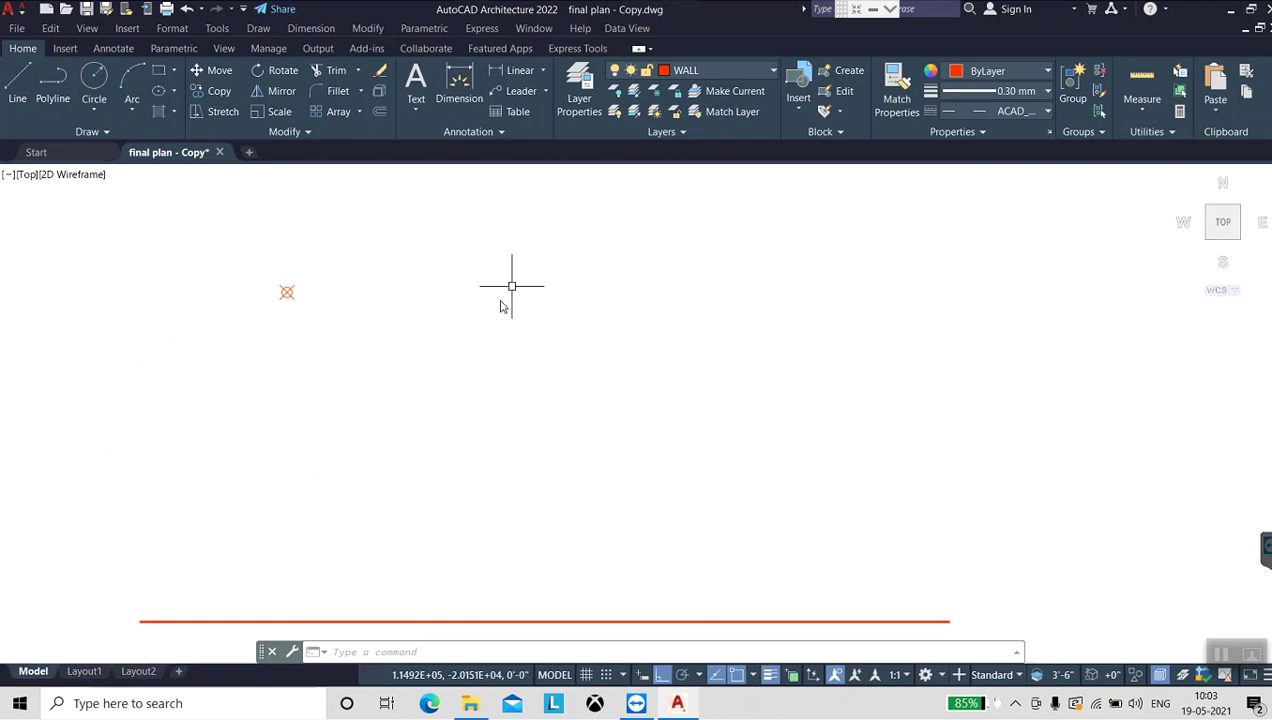
{"action": "left_click", "coordinate": [176, 29]}
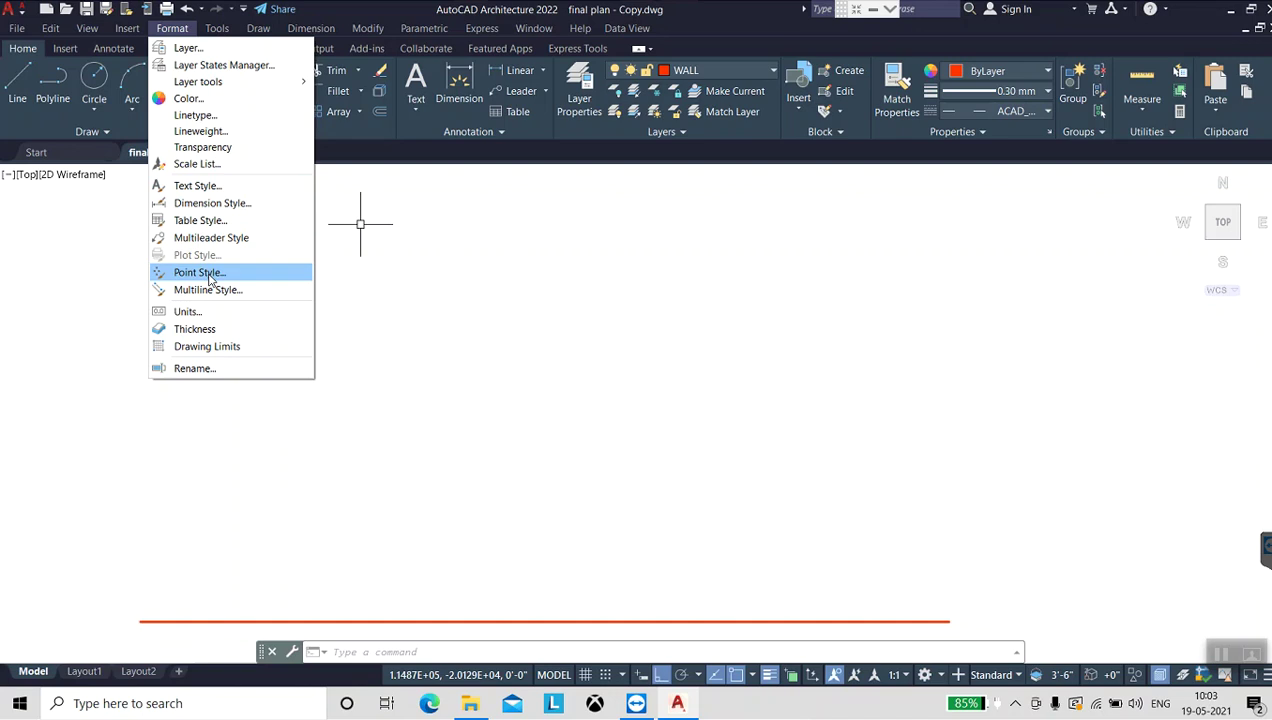
Switch the point style to the plus-in-circle-and-square marker.
{"action": "left_click", "coordinate": [210, 274]}
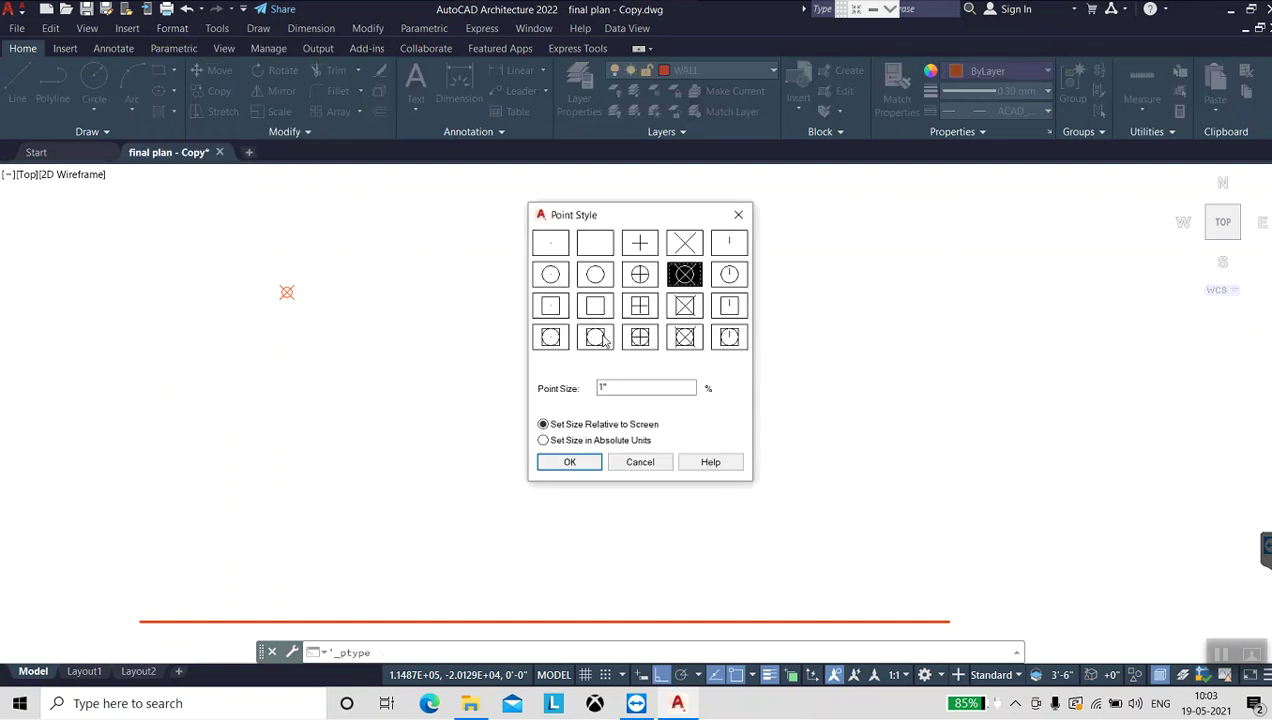
{"action": "left_click", "coordinate": [641, 339]}
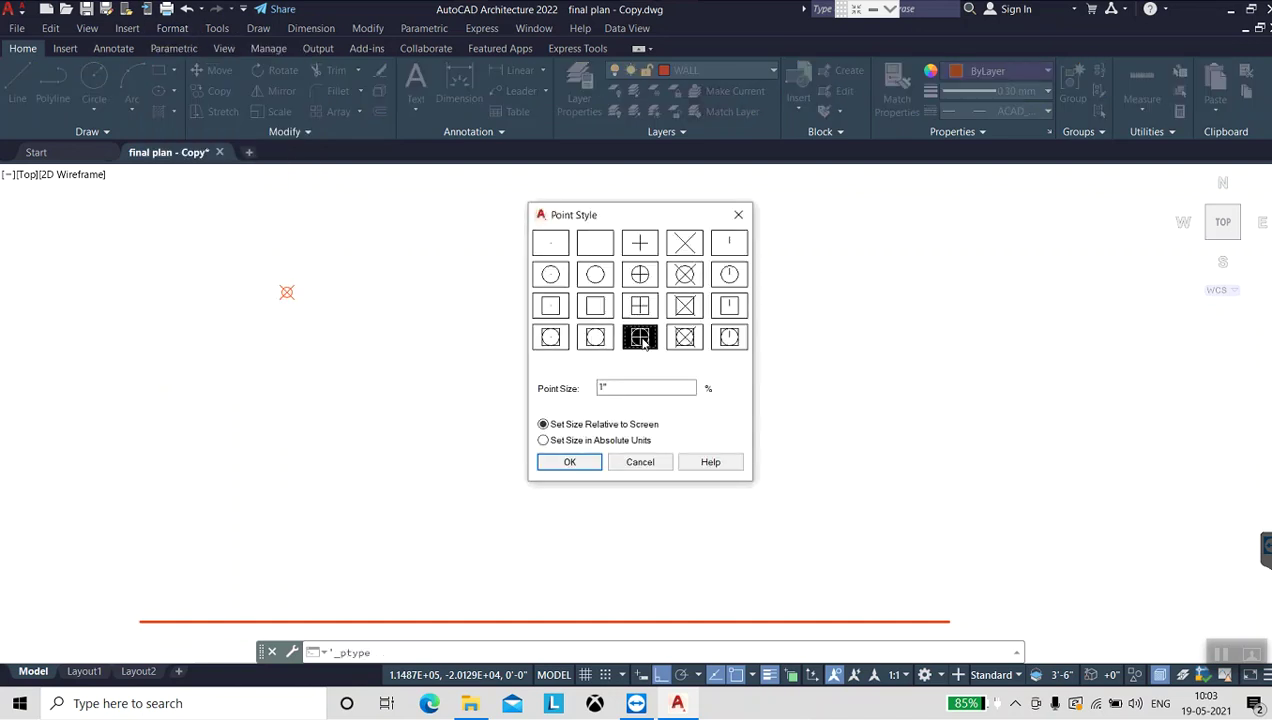
{"action": "left_click", "coordinate": [580, 465]}
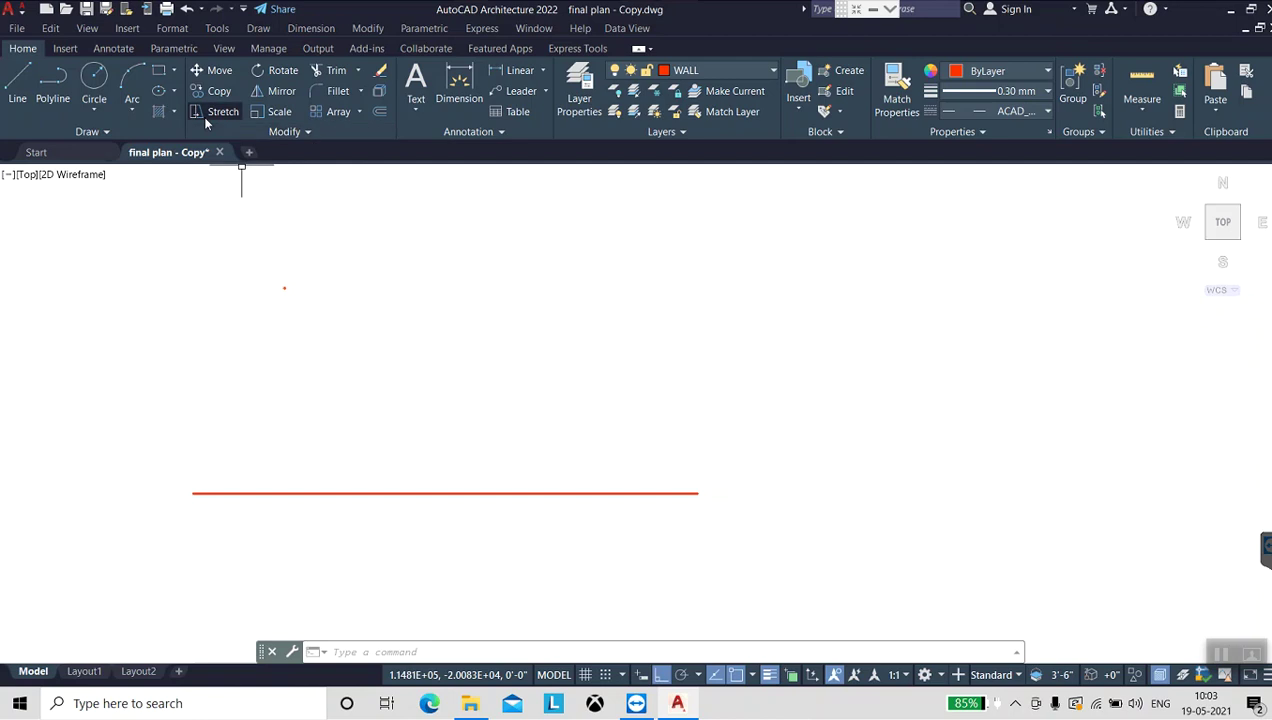
Switch the point style to the X-in-circle-and-square marker.
{"action": "left_click", "coordinate": [180, 29]}
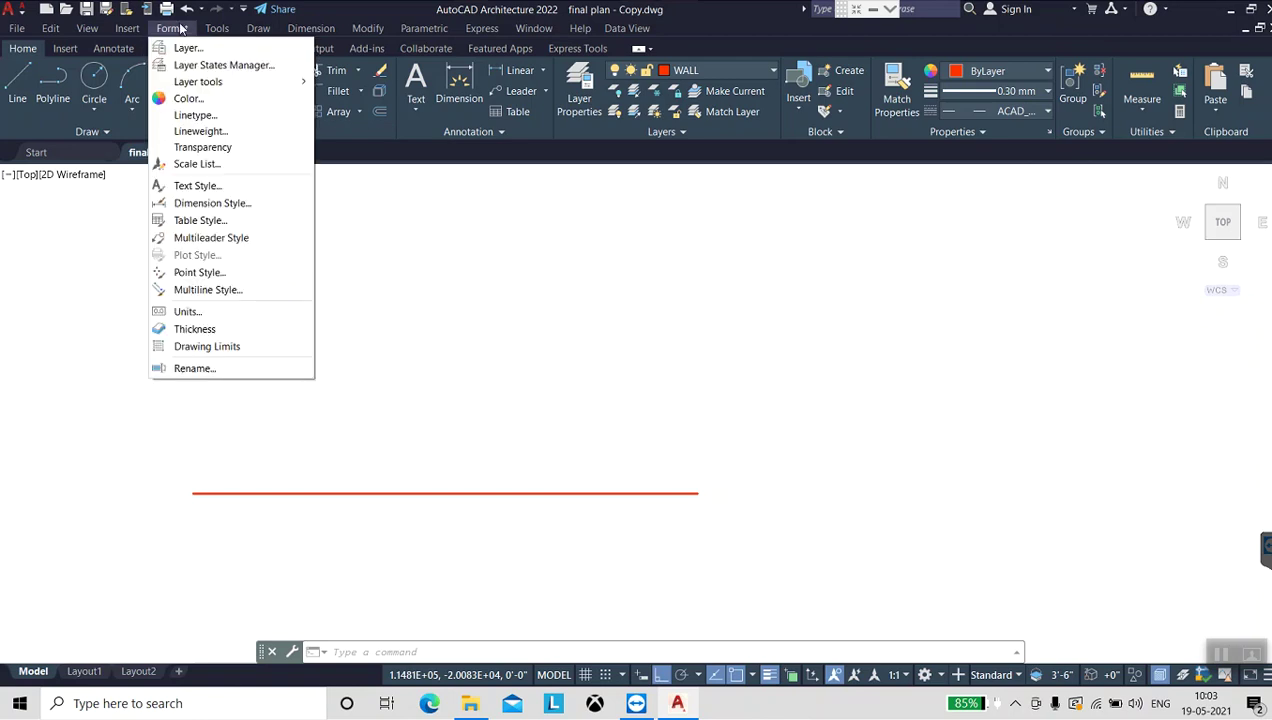
{"action": "left_click", "coordinate": [205, 272]}
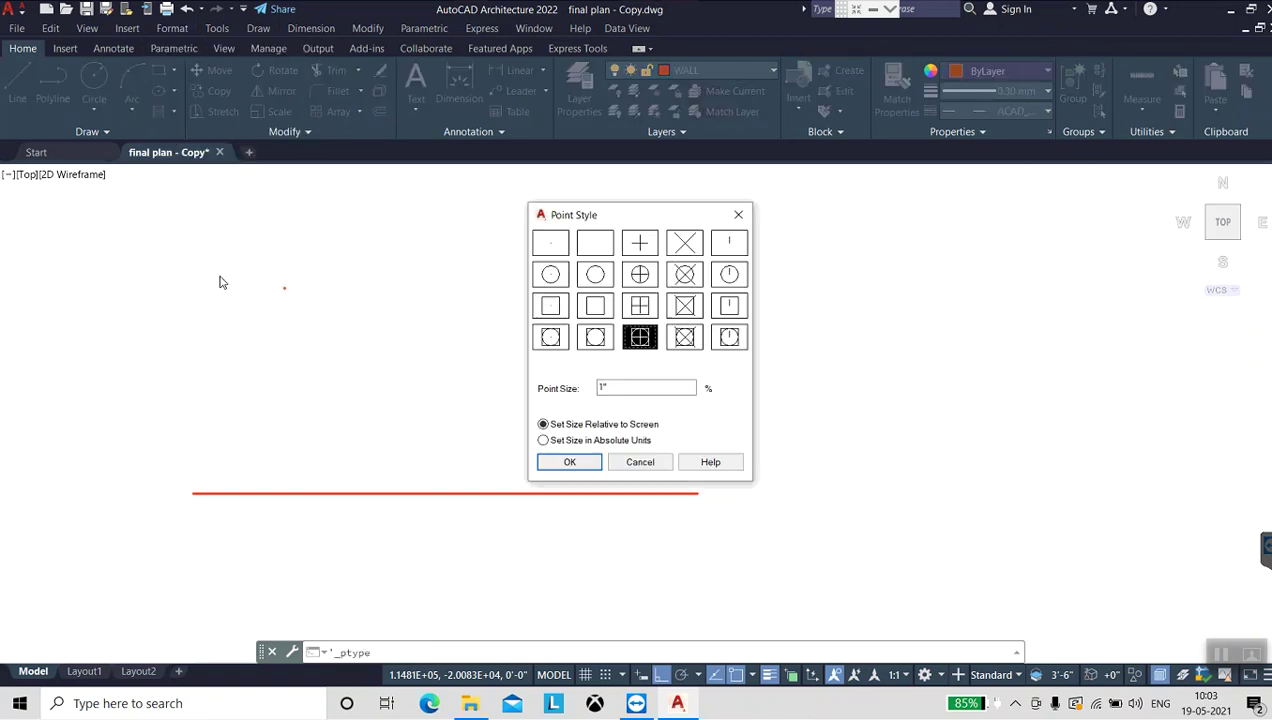
{"action": "left_click", "coordinate": [686, 340]}
{"action": "left_click", "coordinate": [572, 462]}
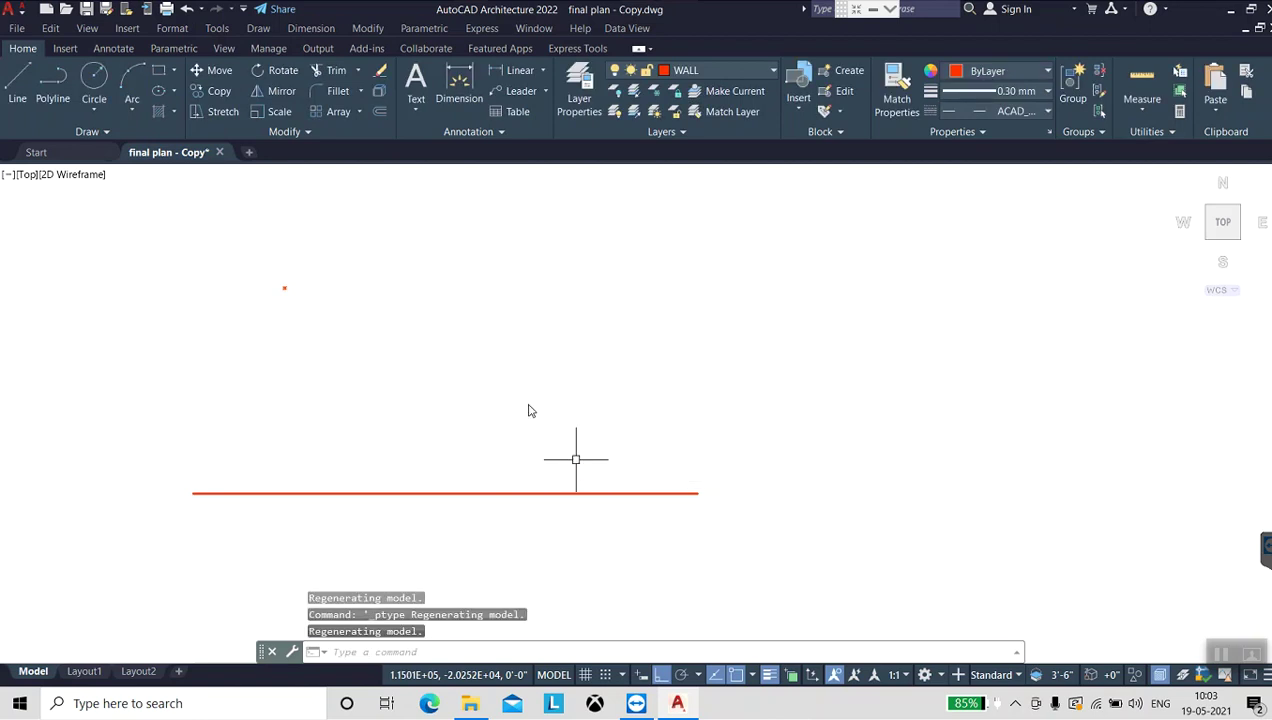
Place about fifteen points with Multiple Point in a wavy row above the red line.
{"action": "left_click", "coordinate": [268, 30]}
{"action": "mouse_move", "coordinate": [300, 352]}
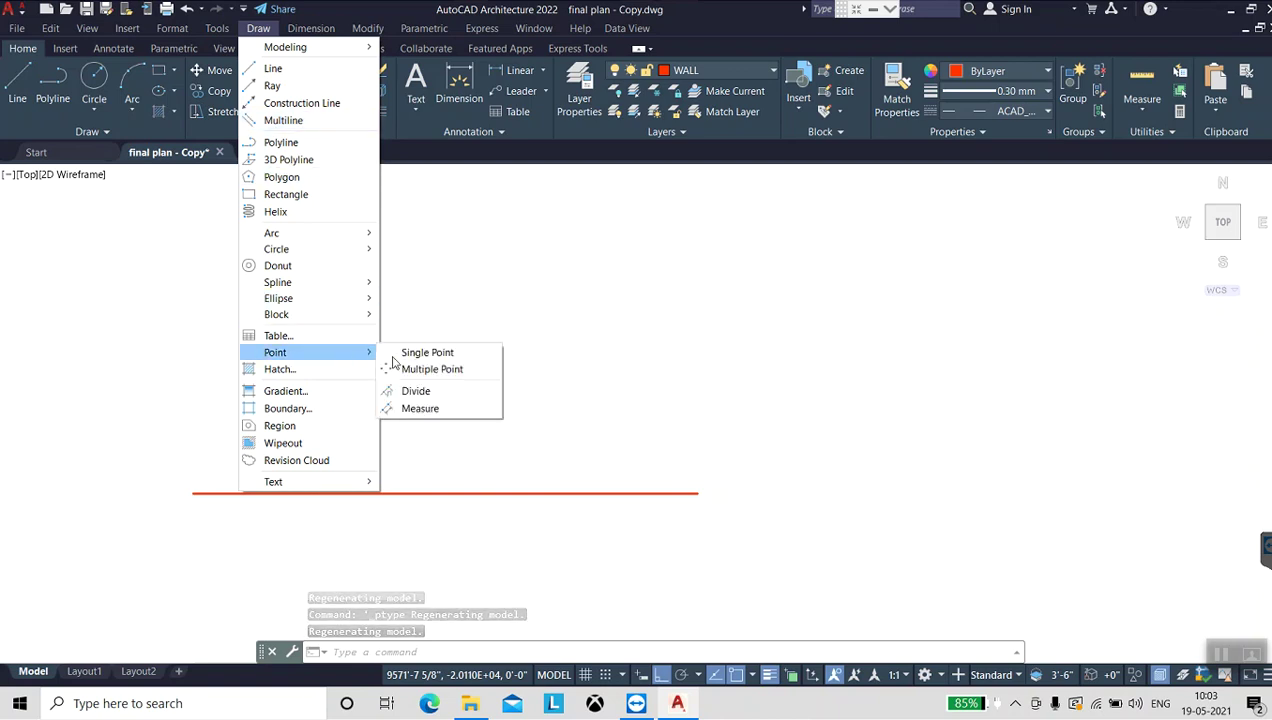
{"action": "left_click", "coordinate": [445, 369]}
{"action": "left_click", "coordinate": [363, 341]}
{"action": "left_click", "coordinate": [395, 286]}
{"action": "left_click", "coordinate": [440, 300]}
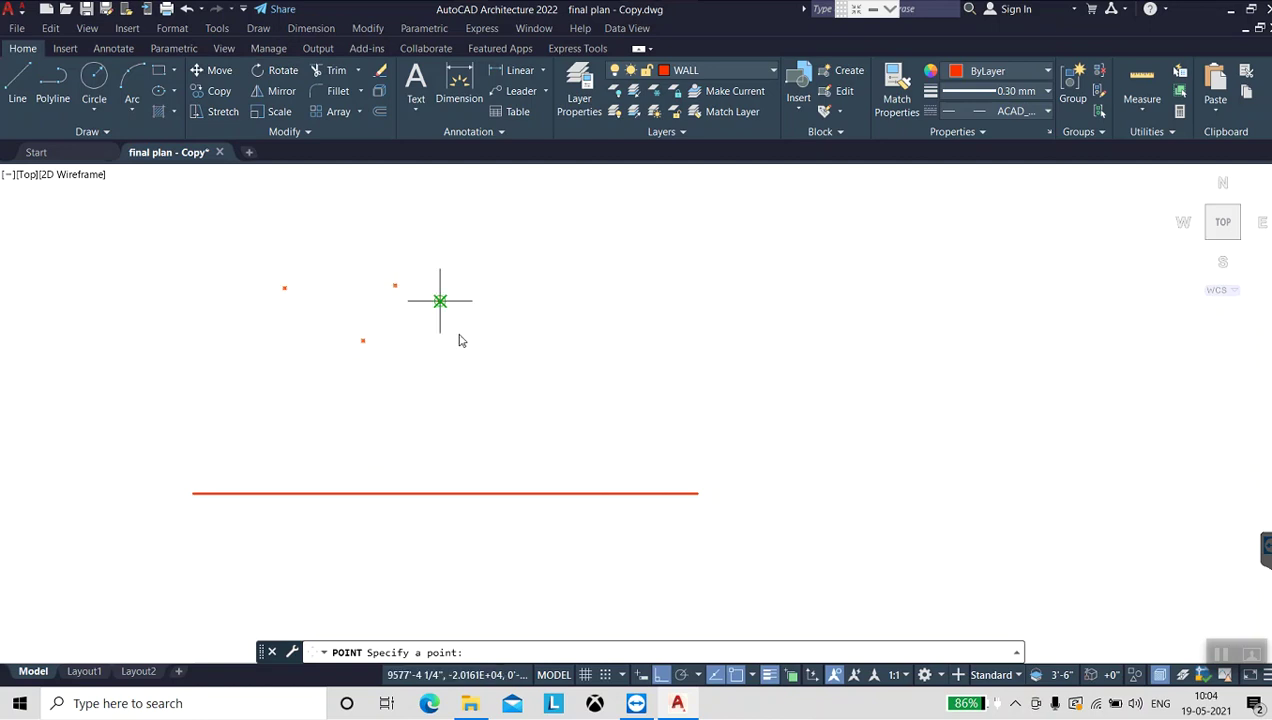
{"action": "left_click", "coordinate": [458, 333]}
{"action": "left_click", "coordinate": [501, 332]}
{"action": "left_click", "coordinate": [521, 317]}
{"action": "left_click", "coordinate": [536, 294]}
{"action": "left_click", "coordinate": [559, 294]}
{"action": "left_click", "coordinate": [597, 319]}
{"action": "left_click", "coordinate": [641, 340]}
{"action": "left_click", "coordinate": [709, 340]}
{"action": "left_click", "coordinate": [750, 324]}
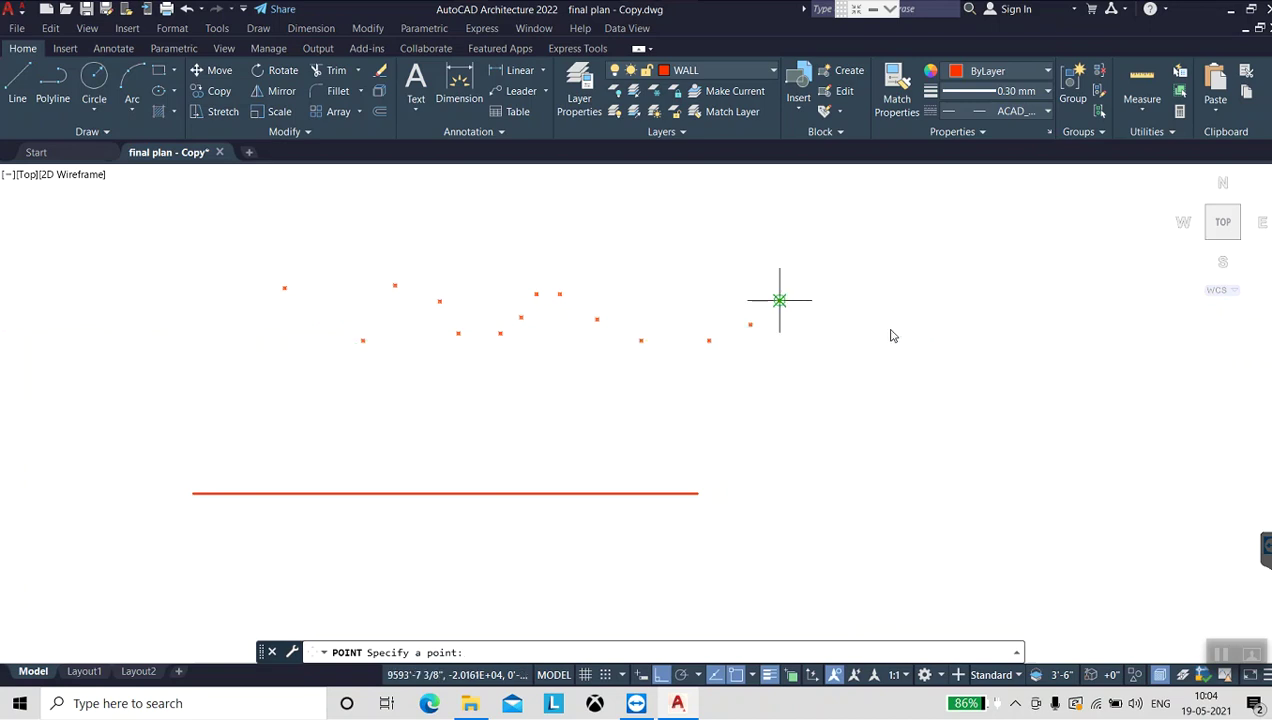
{"action": "left_click", "coordinate": [816, 283]}
{"action": "left_click", "coordinate": [884, 283]}
{"action": "key", "text": "Escape"}
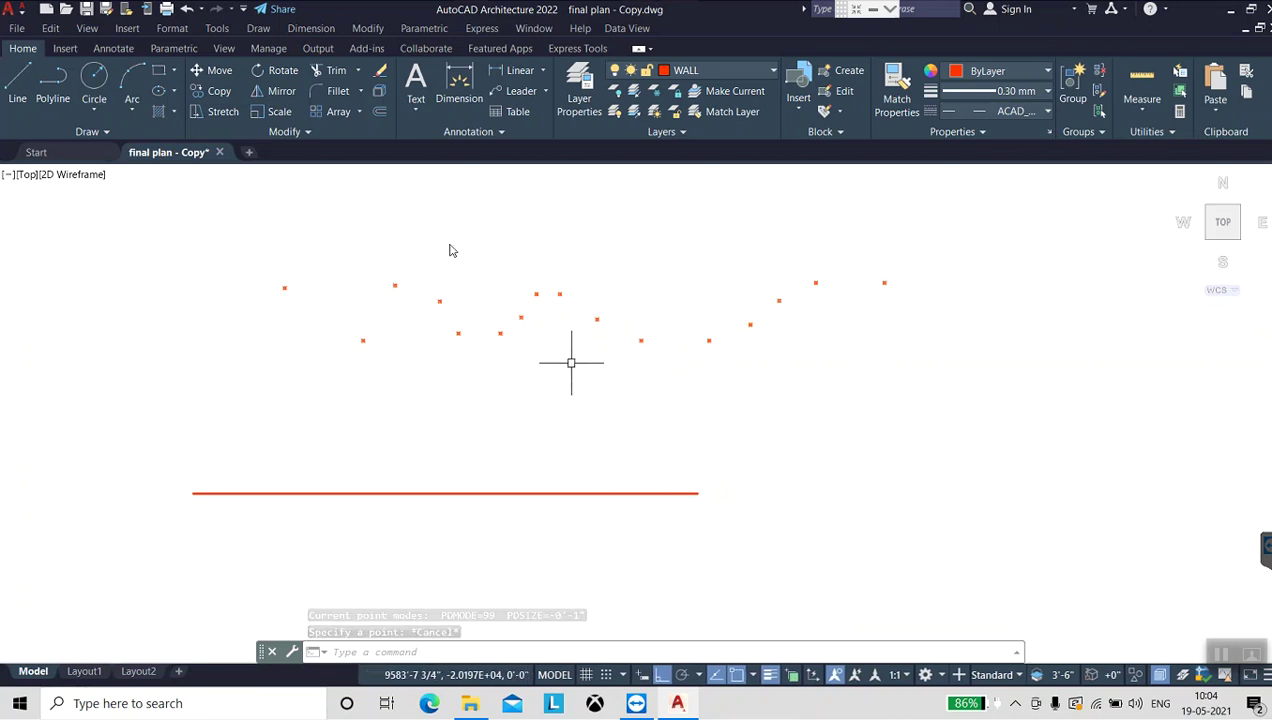
Use Divide on the red line with 10 segments, placing nine evenly spaced points.
{"action": "left_click", "coordinate": [127, 30]}
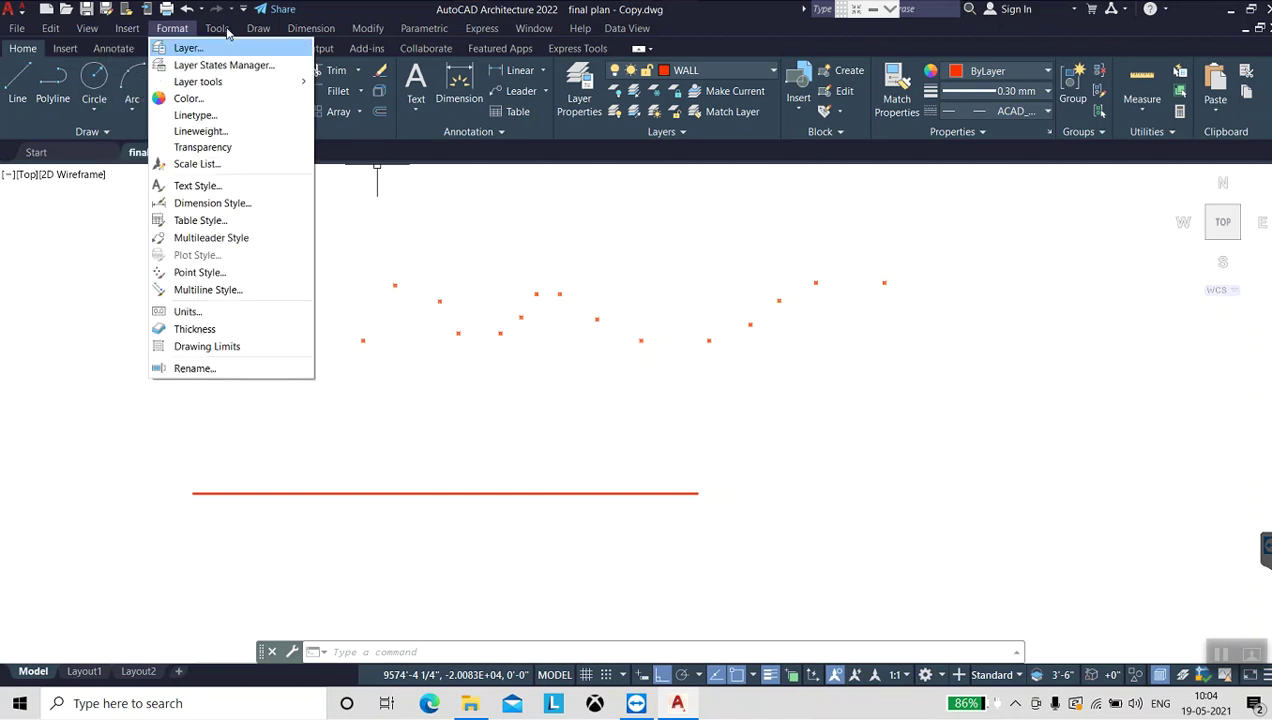
{"action": "left_click", "coordinate": [228, 29]}
{"action": "left_click", "coordinate": [258, 28]}
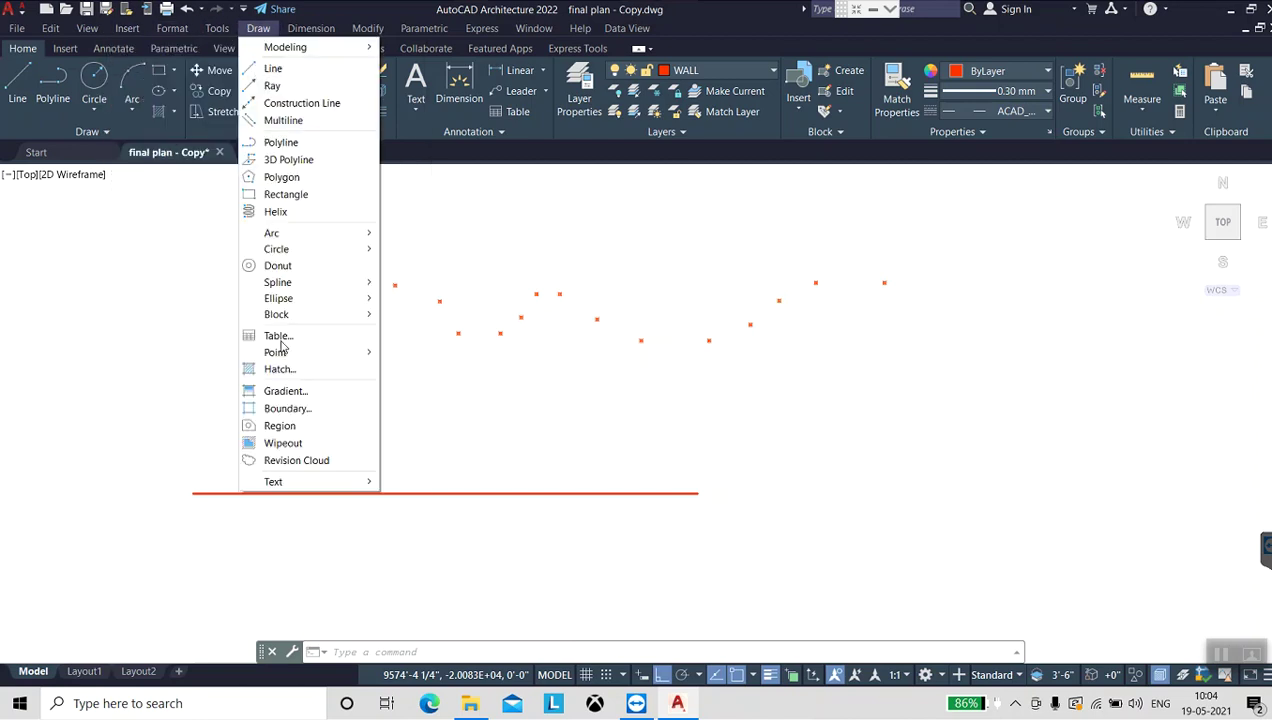
{"action": "mouse_move", "coordinate": [275, 352]}
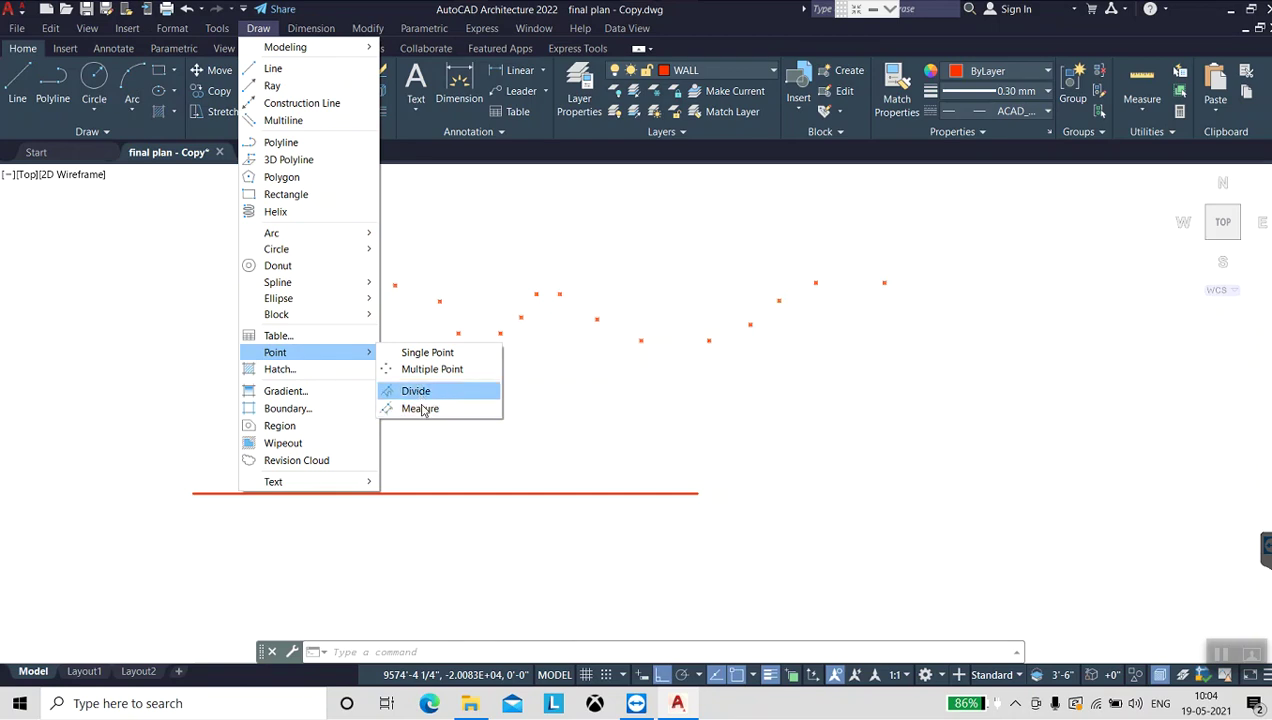
{"action": "left_click", "coordinate": [416, 391]}
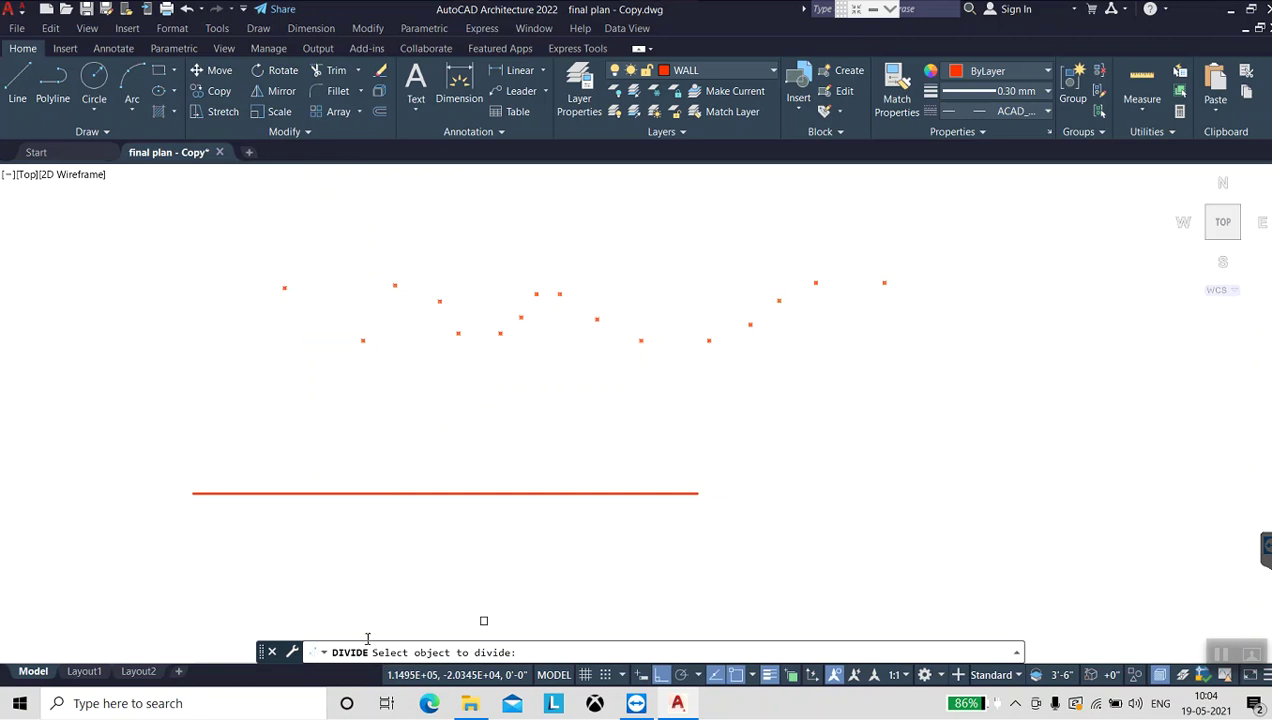
{"action": "left_click", "coordinate": [396, 493]}
{"action": "type", "text": "10"}
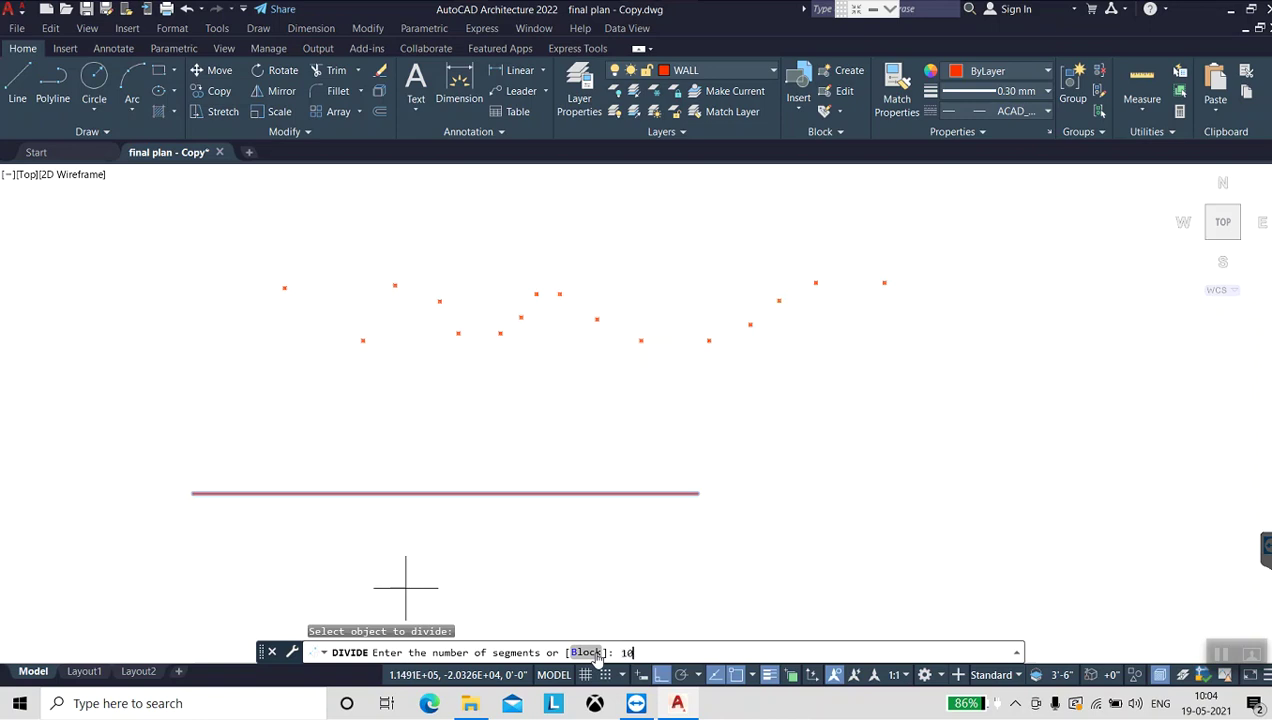
{"action": "key", "text": "Return"}
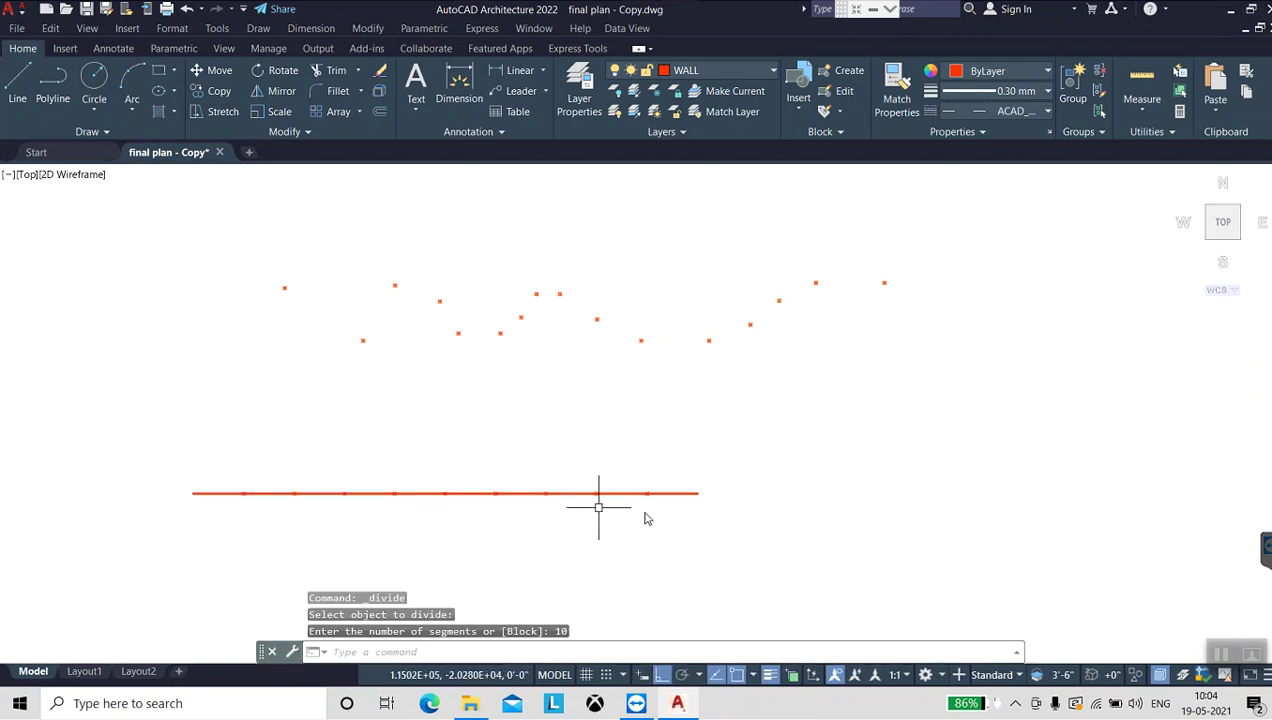
Set the point style to the X-in-circle-and-square symbol at 5% point size.
{"action": "left_click", "coordinate": [170, 30]}
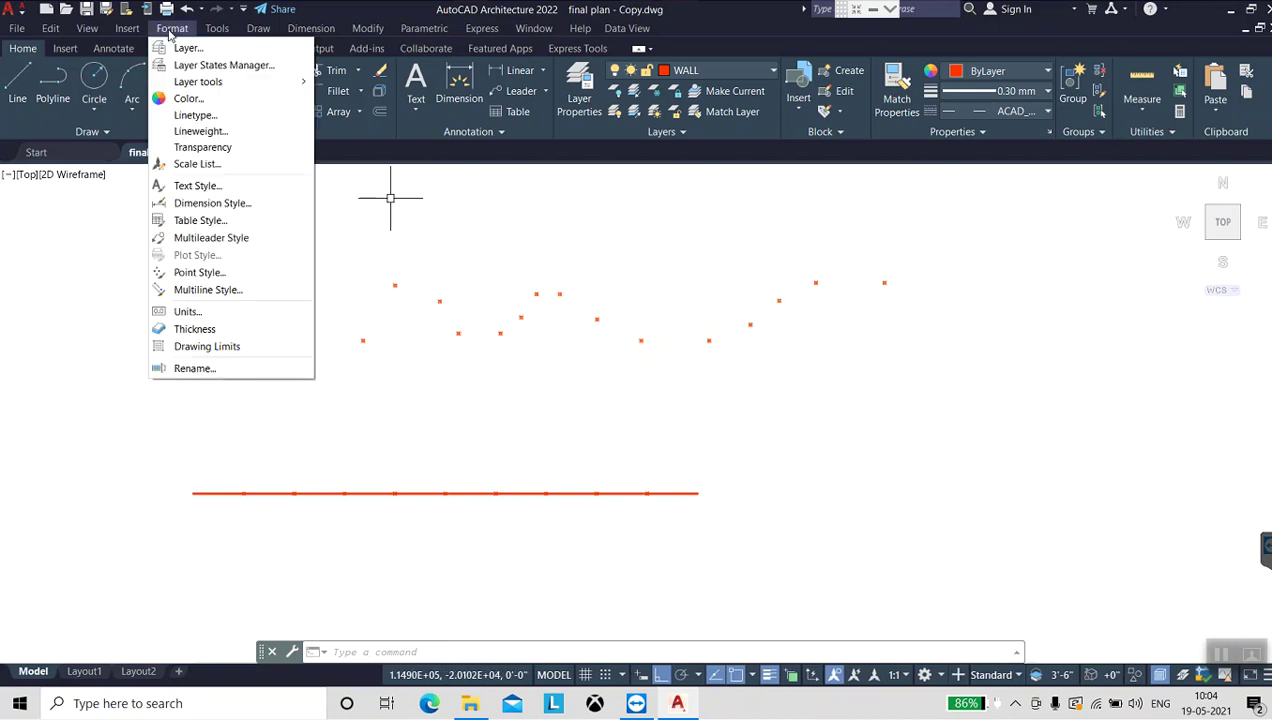
{"action": "left_click", "coordinate": [199, 272]}
{"action": "left_click", "coordinate": [602, 389]}
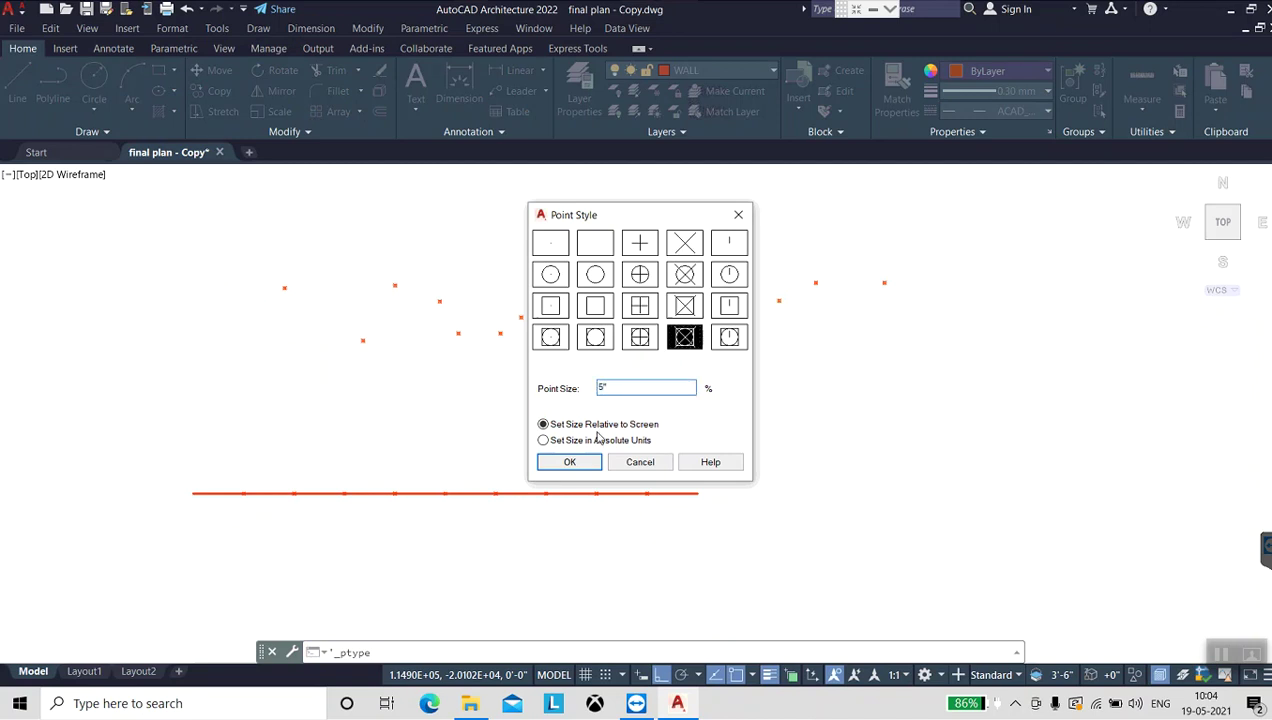
{"action": "left_click", "coordinate": [580, 462]}
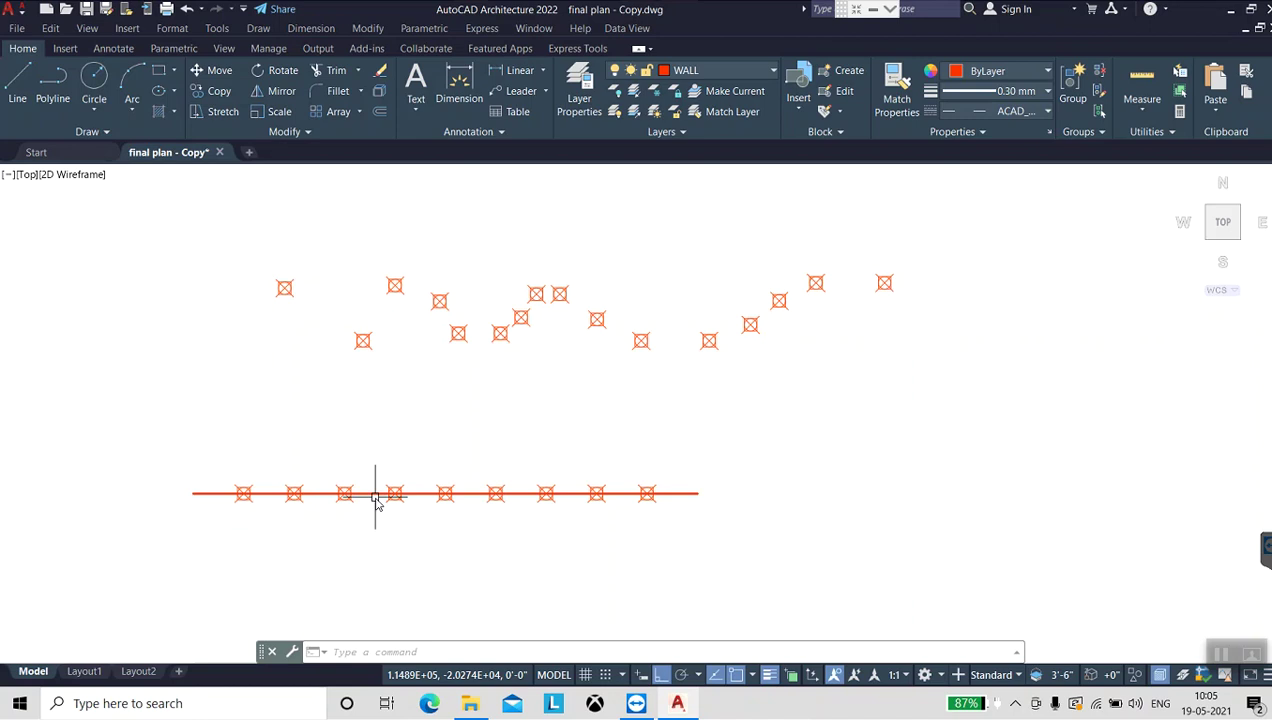
{"action": "left_click", "coordinate": [519, 70]}
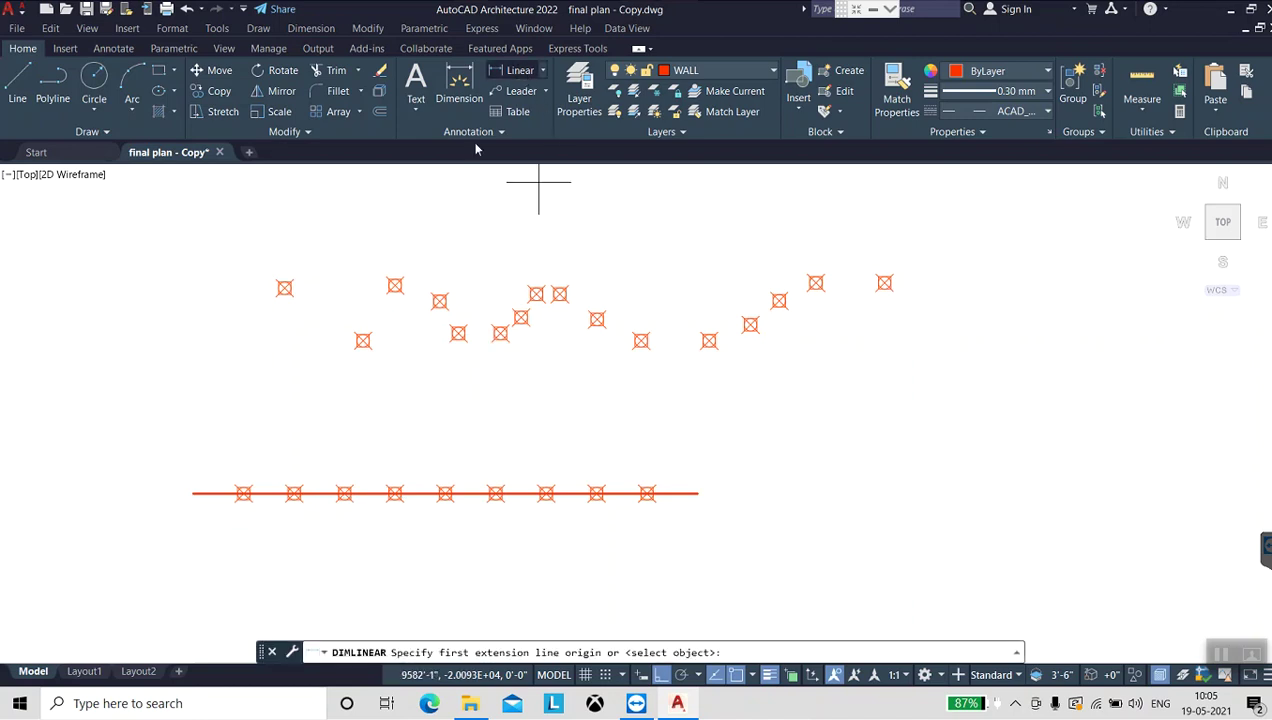
Place a trial 28.9789 linear dimension above the line's first division, then delete it.
{"action": "left_click", "coordinate": [193, 493]}
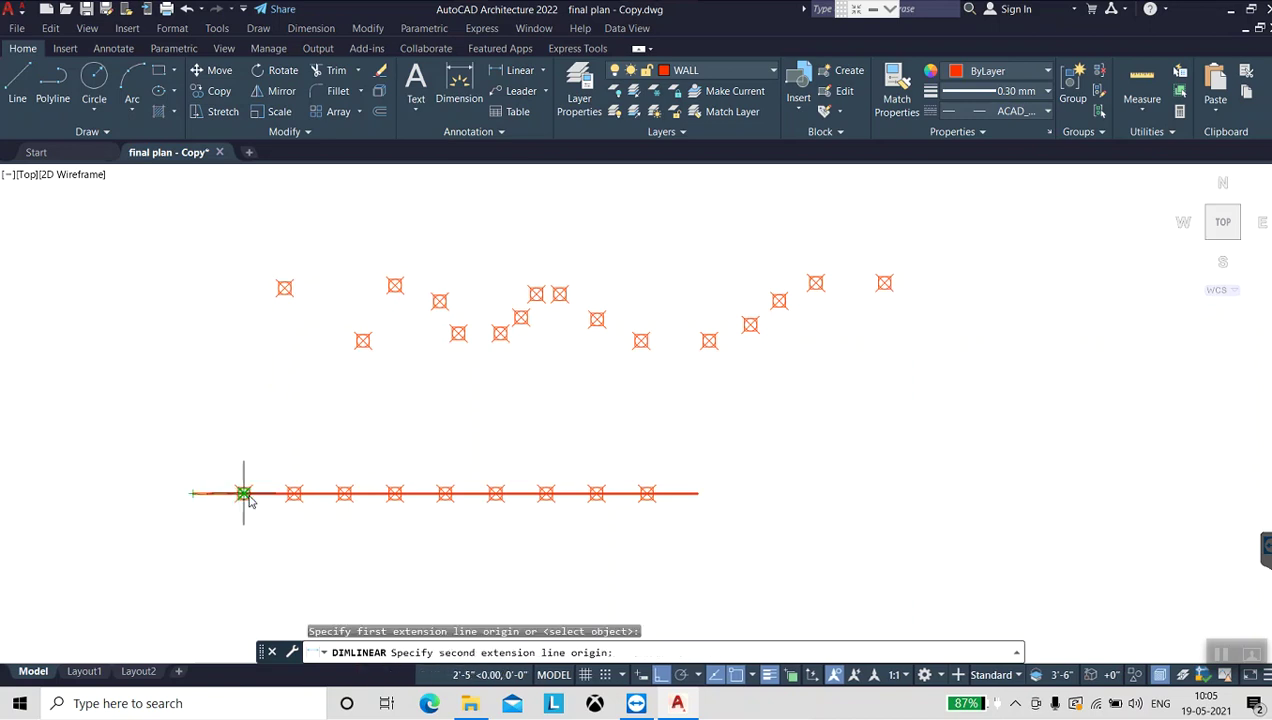
{"action": "left_click", "coordinate": [243, 493]}
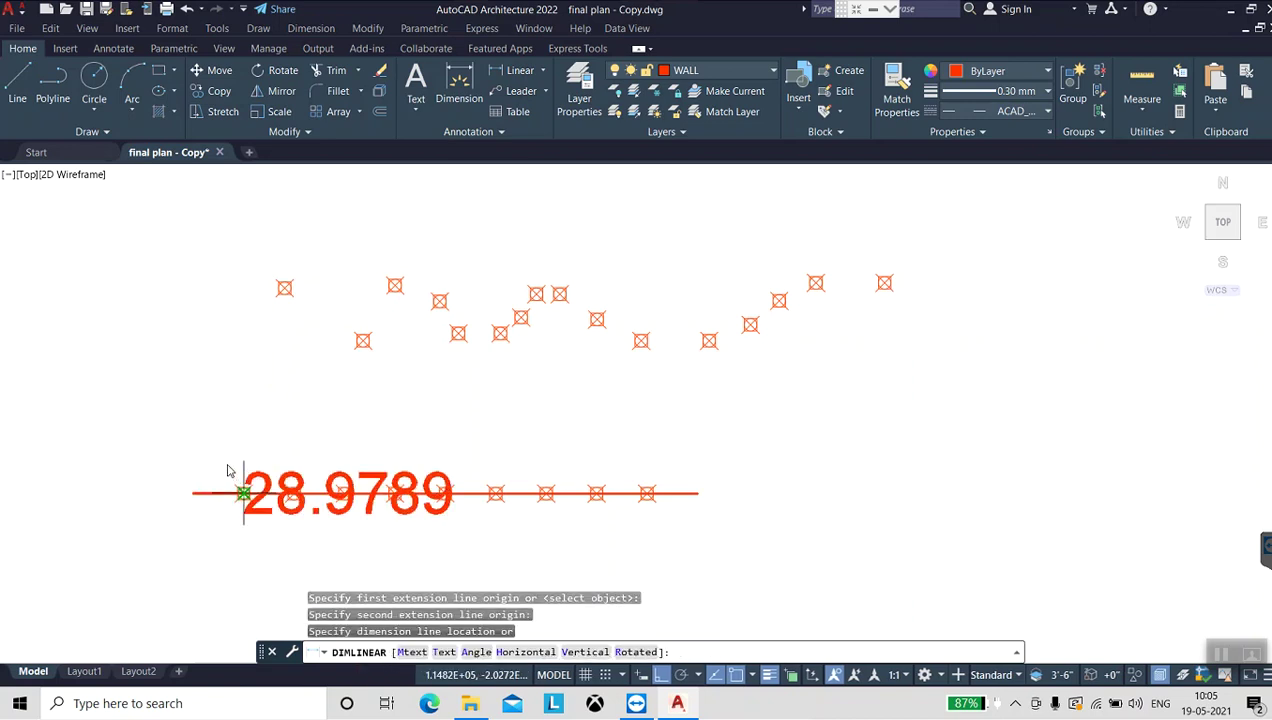
{"action": "left_click", "coordinate": [225, 413]}
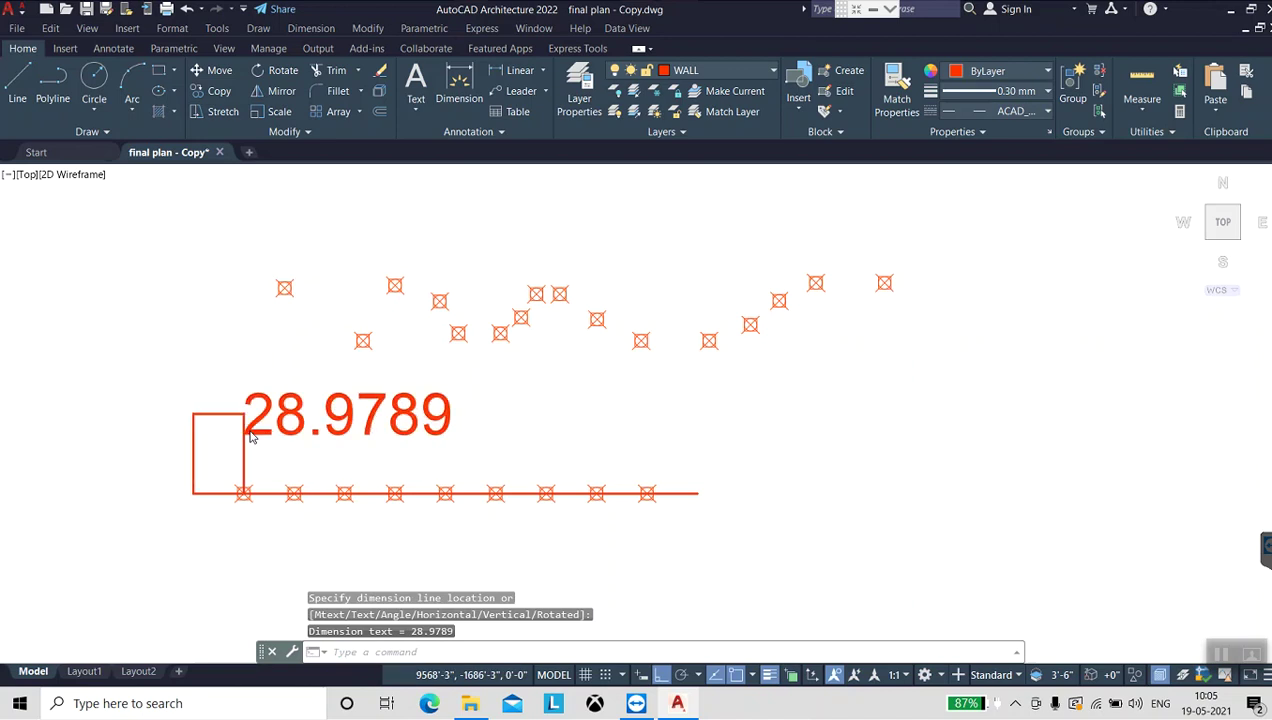
{"action": "left_click", "coordinate": [247, 432]}
{"action": "key", "text": "Delete"}
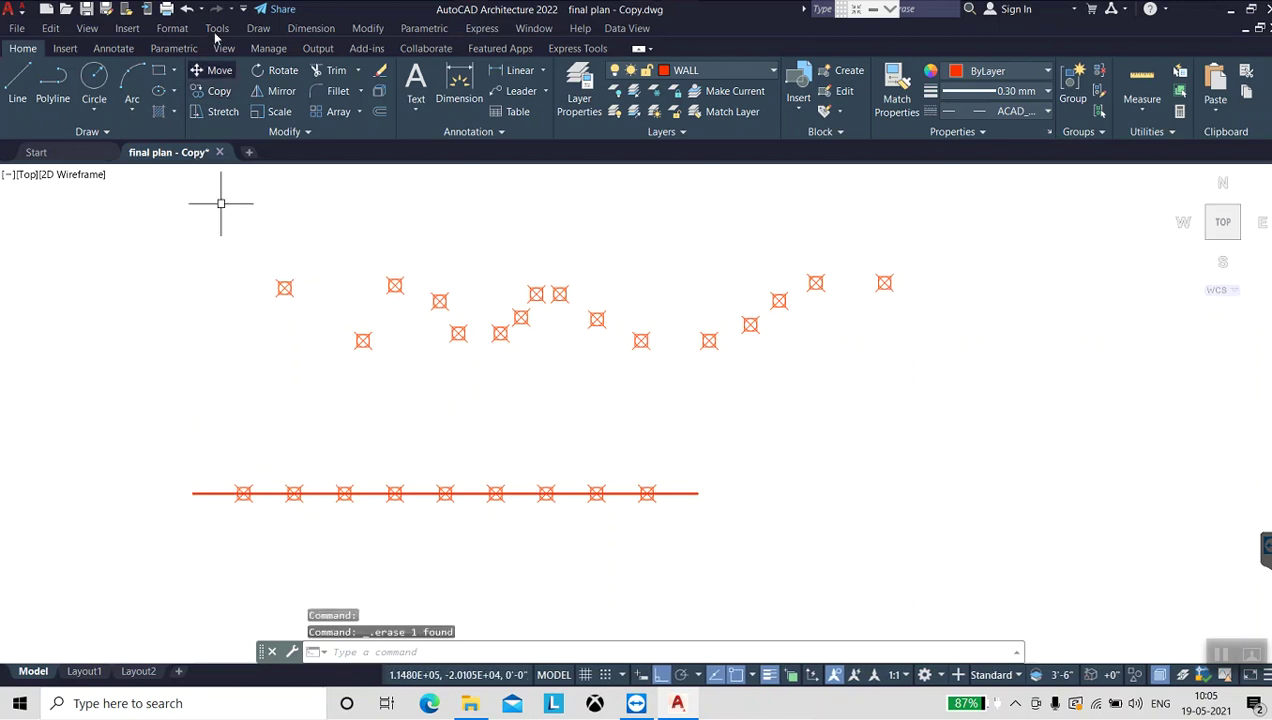
Draw a three-point arc curving up and over to the right of the line.
{"action": "left_click", "coordinate": [131, 85]}
{"action": "left_click", "coordinate": [768, 476]}
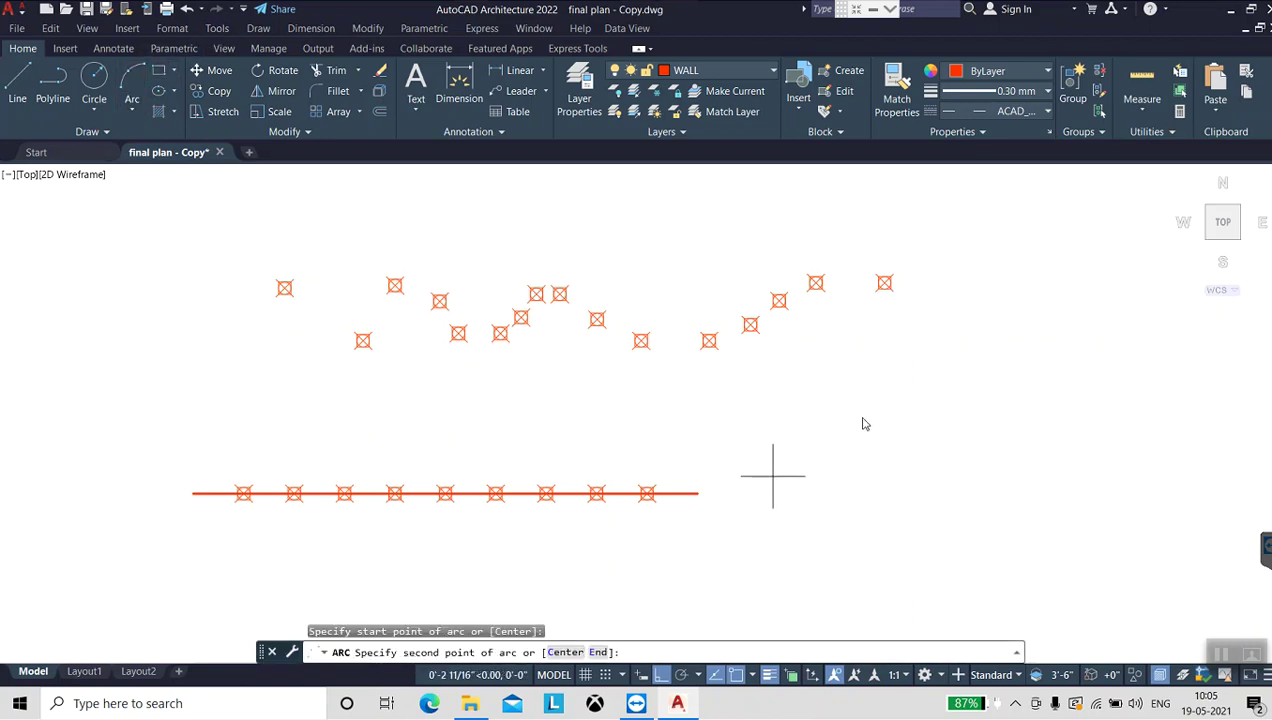
{"action": "left_click", "coordinate": [911, 380]}
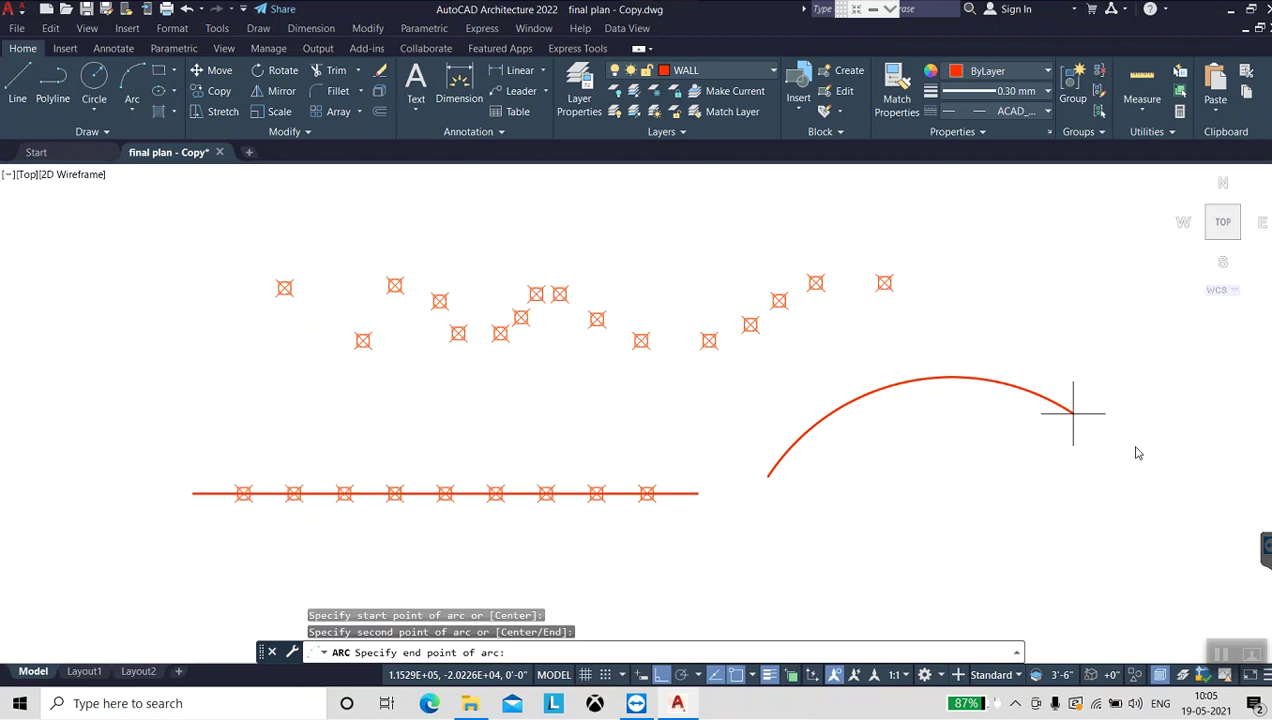
{"action": "left_click", "coordinate": [1201, 507]}
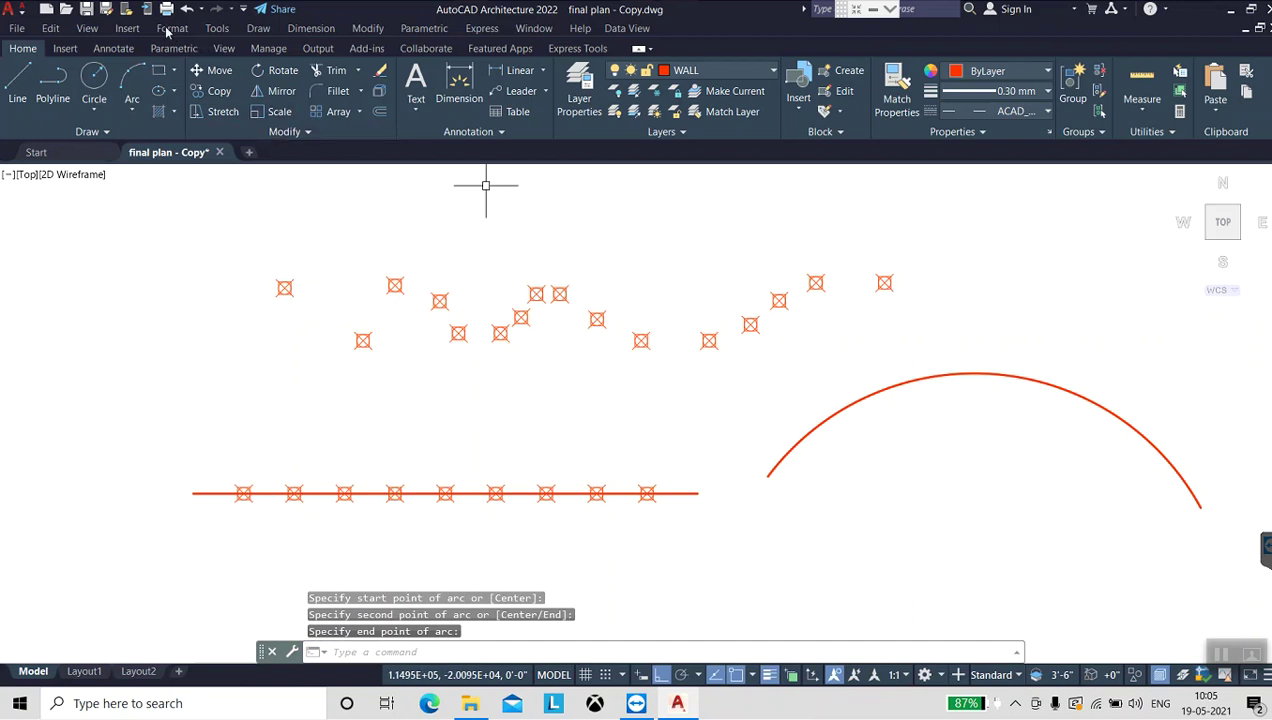
Divide the arc into 6 equal segments with point markers.
{"action": "left_click", "coordinate": [262, 28]}
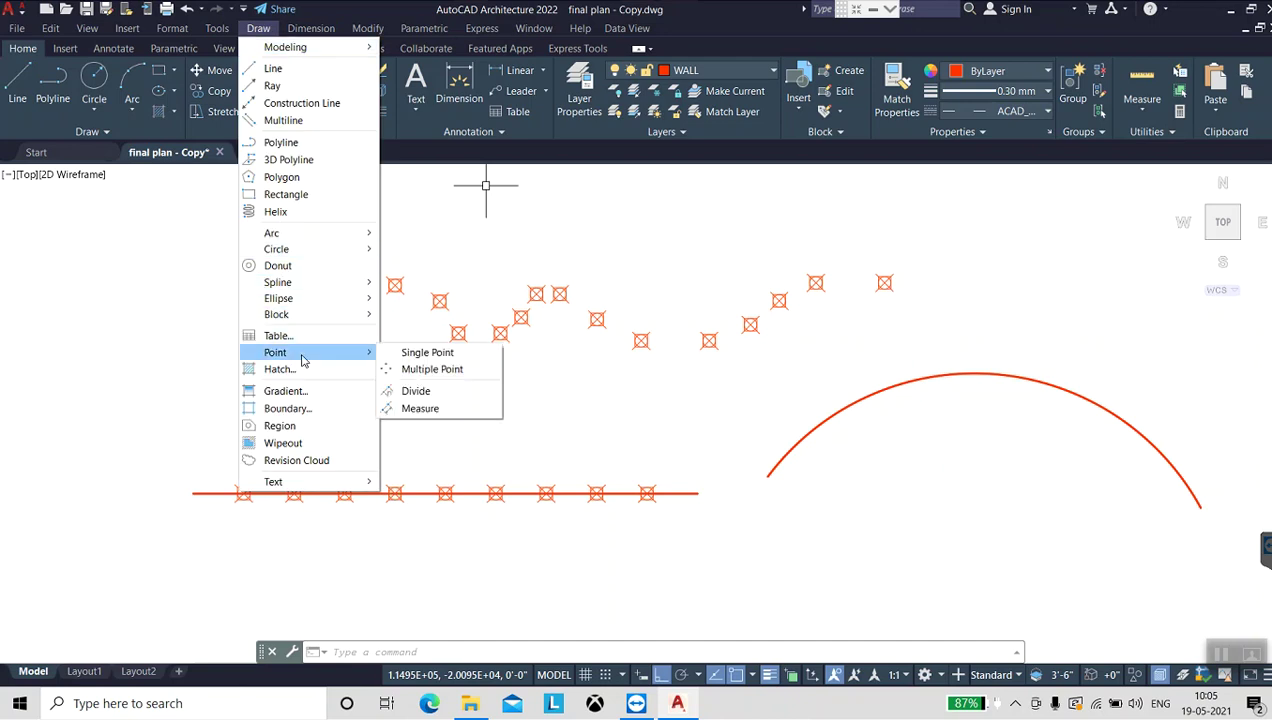
{"action": "left_click", "coordinate": [419, 392]}
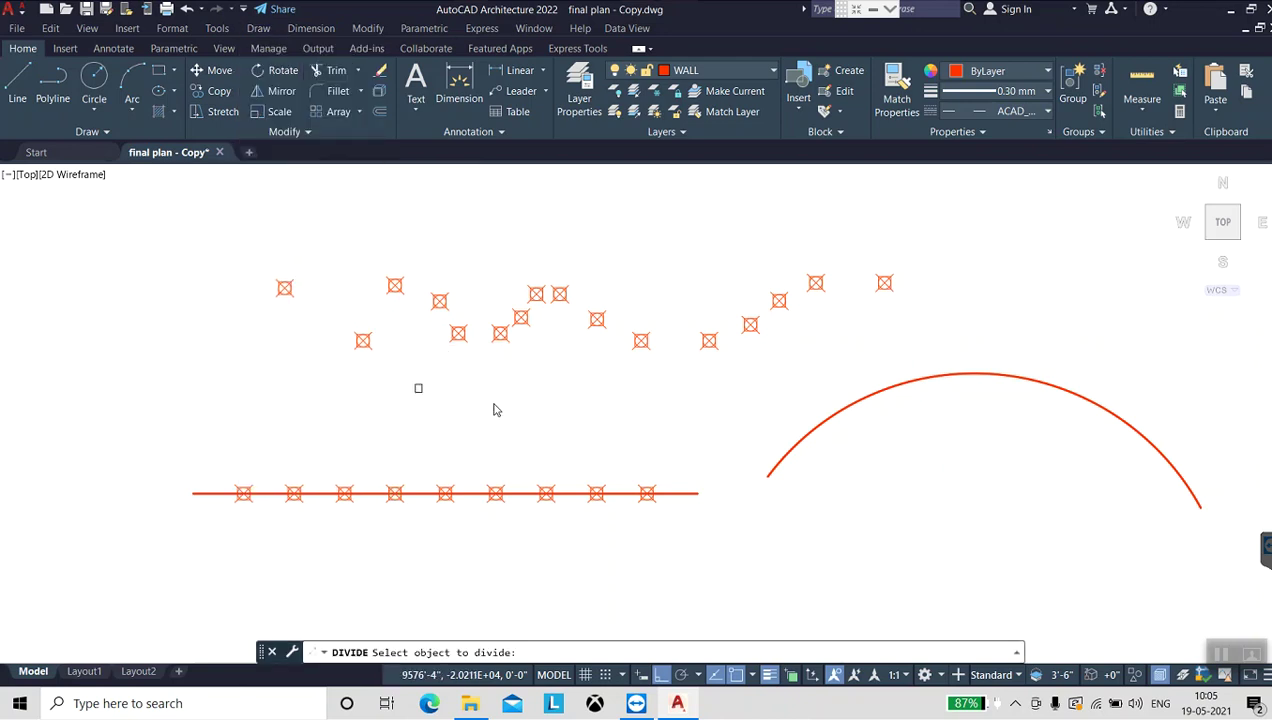
{"action": "left_click", "coordinate": [792, 443]}
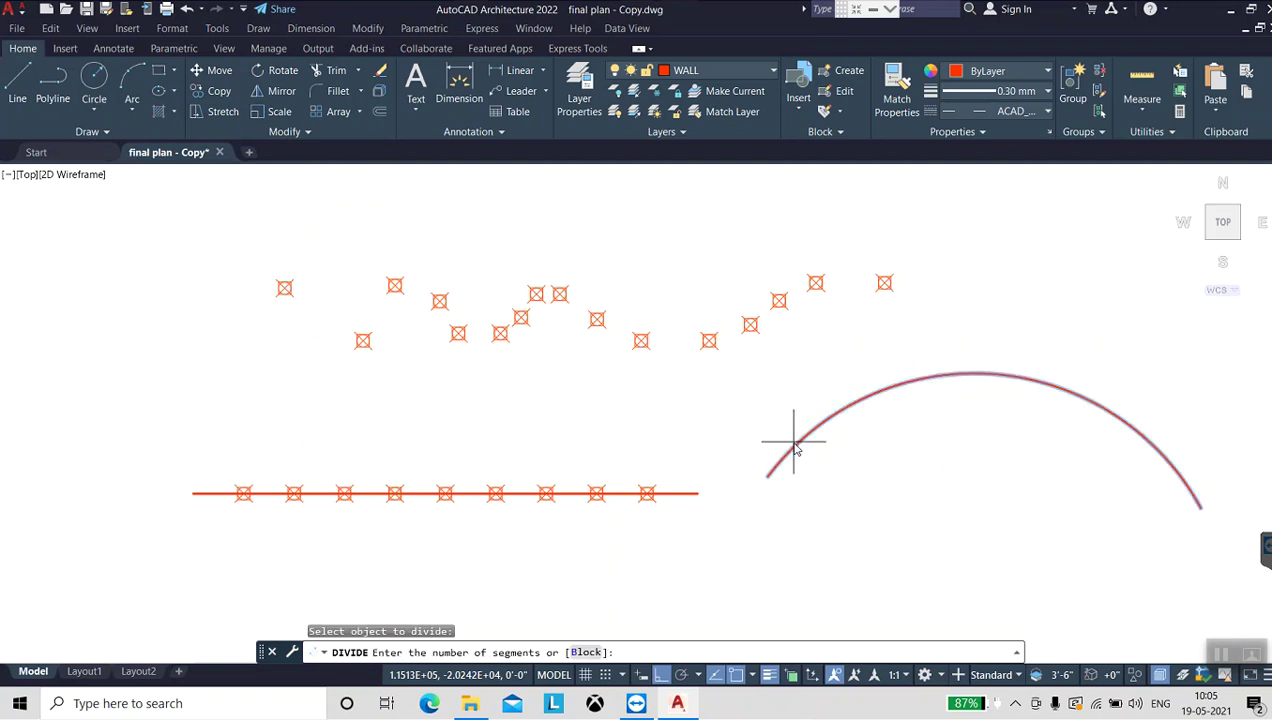
{"action": "type", "text": "6"}
{"action": "key", "text": "Return"}
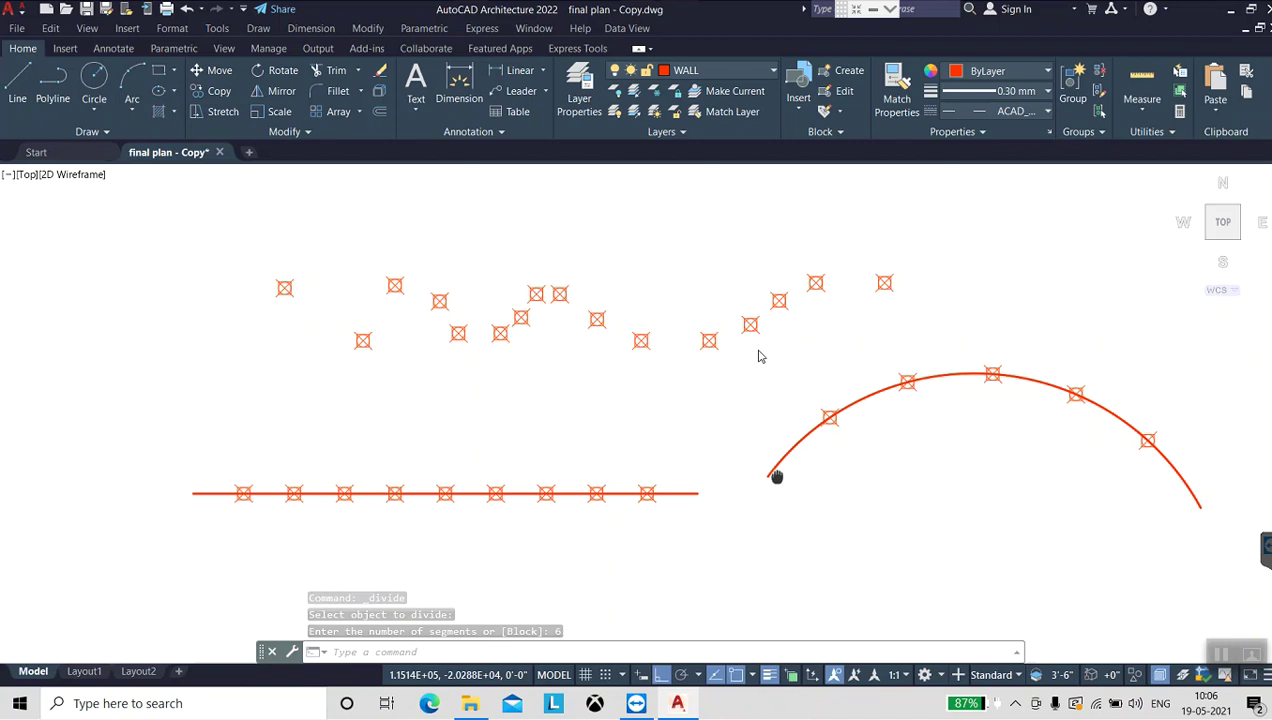
{"action": "middle_click_drag", "start_coordinate": [777, 476], "coordinate": [760, 361]}
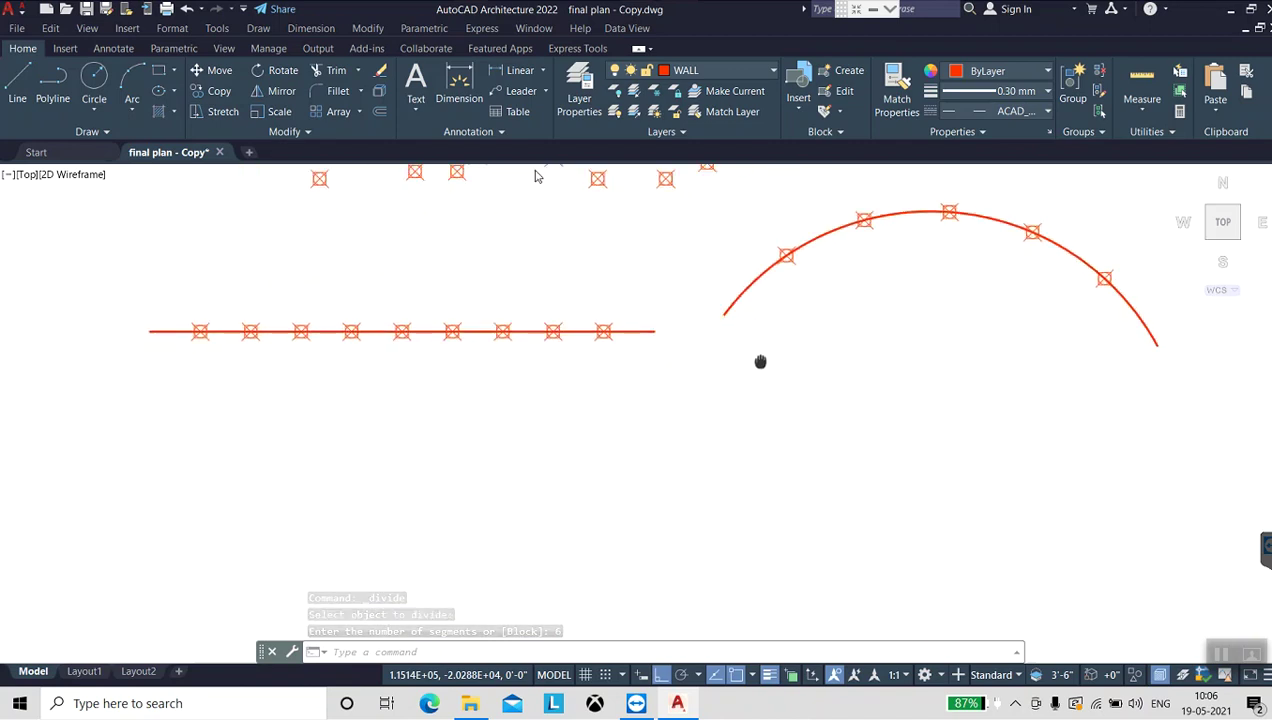
Draw a horizontal line below the point-marked line using the L command.
{"action": "middle_click_drag", "start_coordinate": [760, 361], "coordinate": [753, 319]}
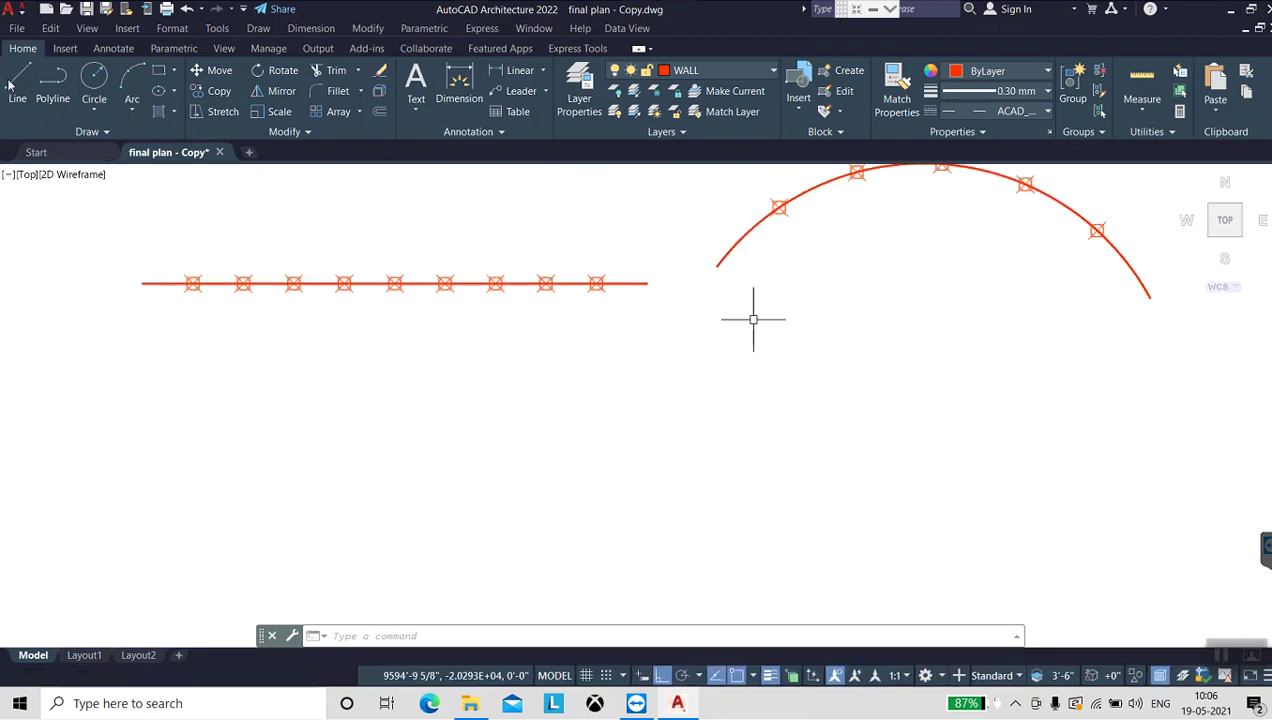
{"action": "type", "text": "l"}
{"action": "key", "text": "Return"}
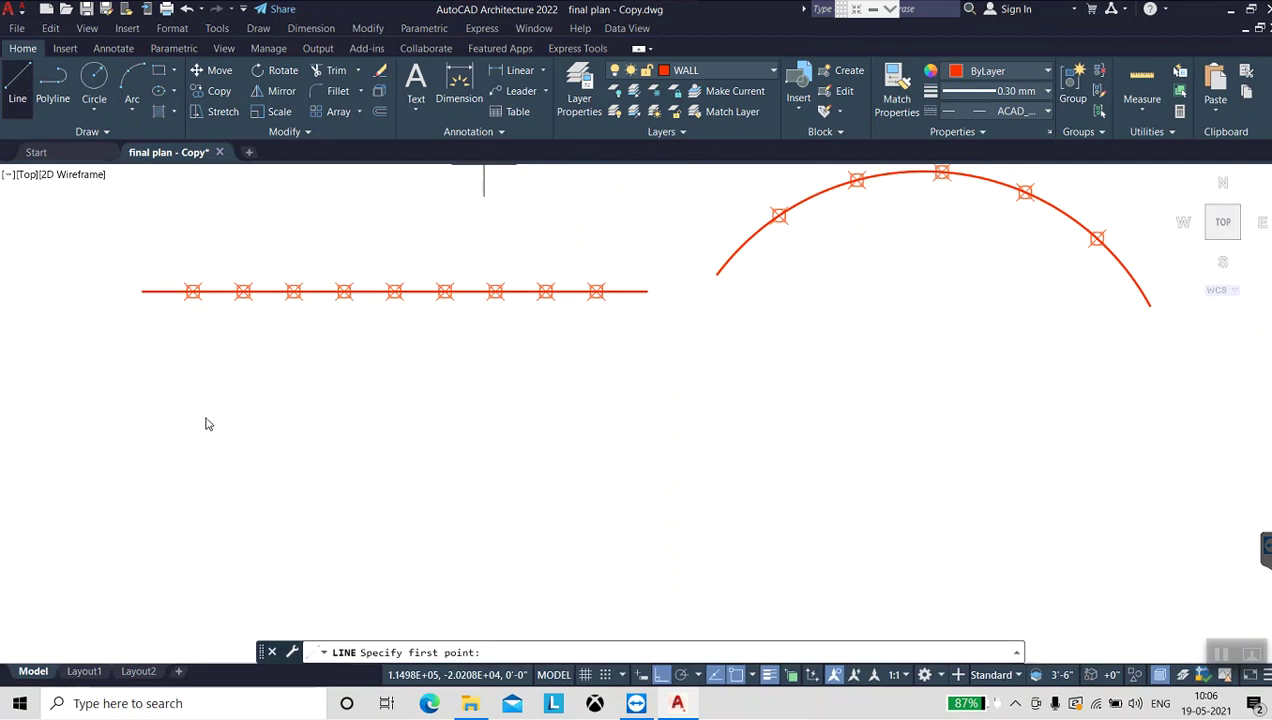
{"action": "left_click", "coordinate": [204, 416]}
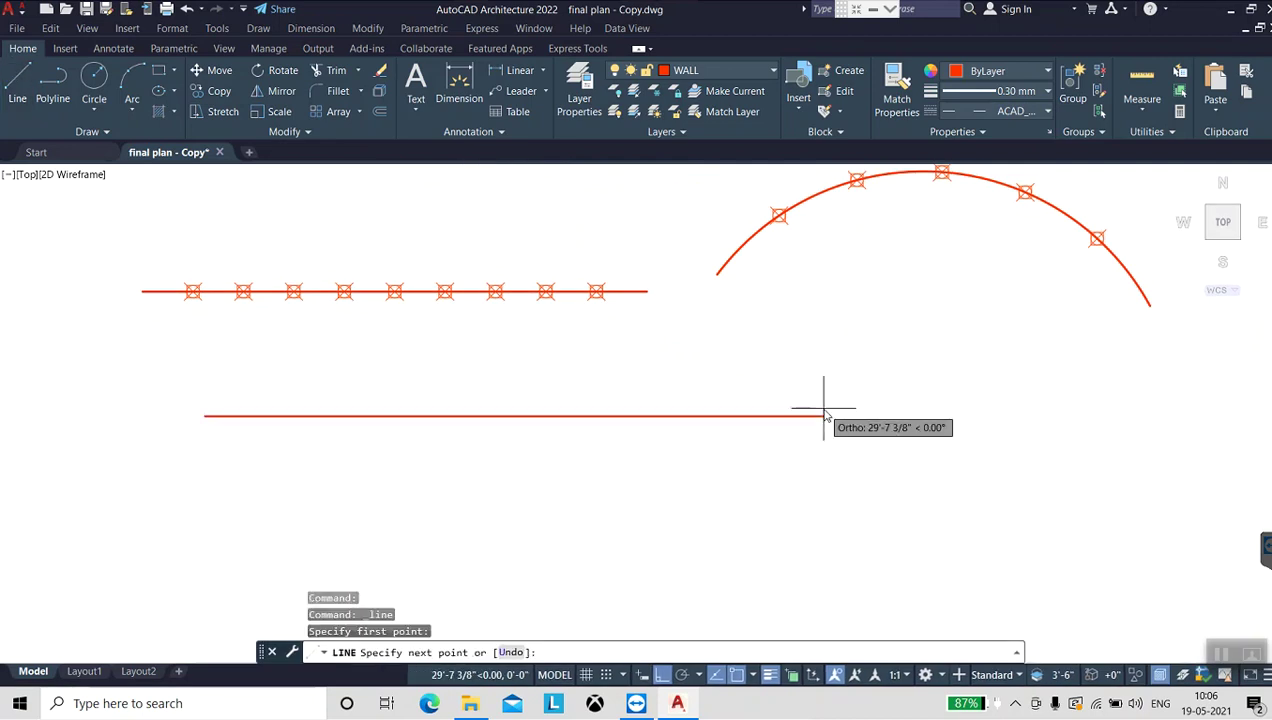
{"action": "left_click", "coordinate": [824, 416]}
{"action": "key", "text": "Escape"}
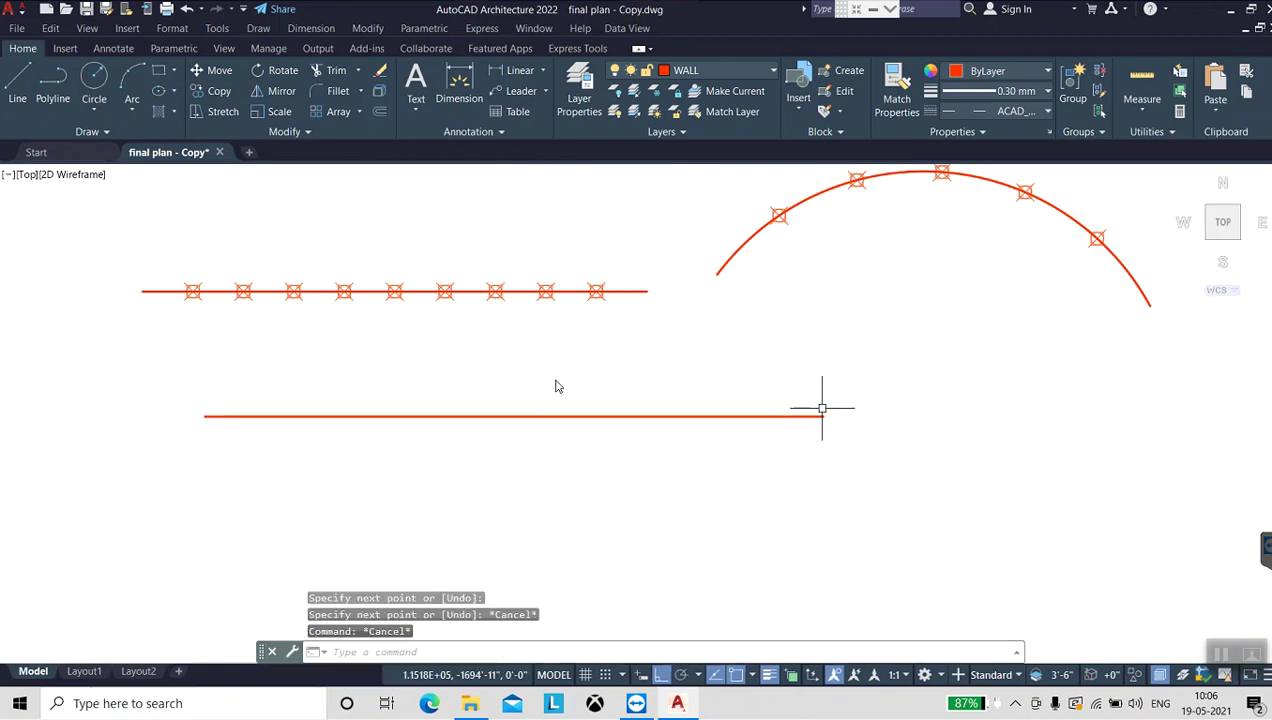
{"action": "left_click", "coordinate": [258, 28]}
{"action": "mouse_move", "coordinate": [275, 352]}
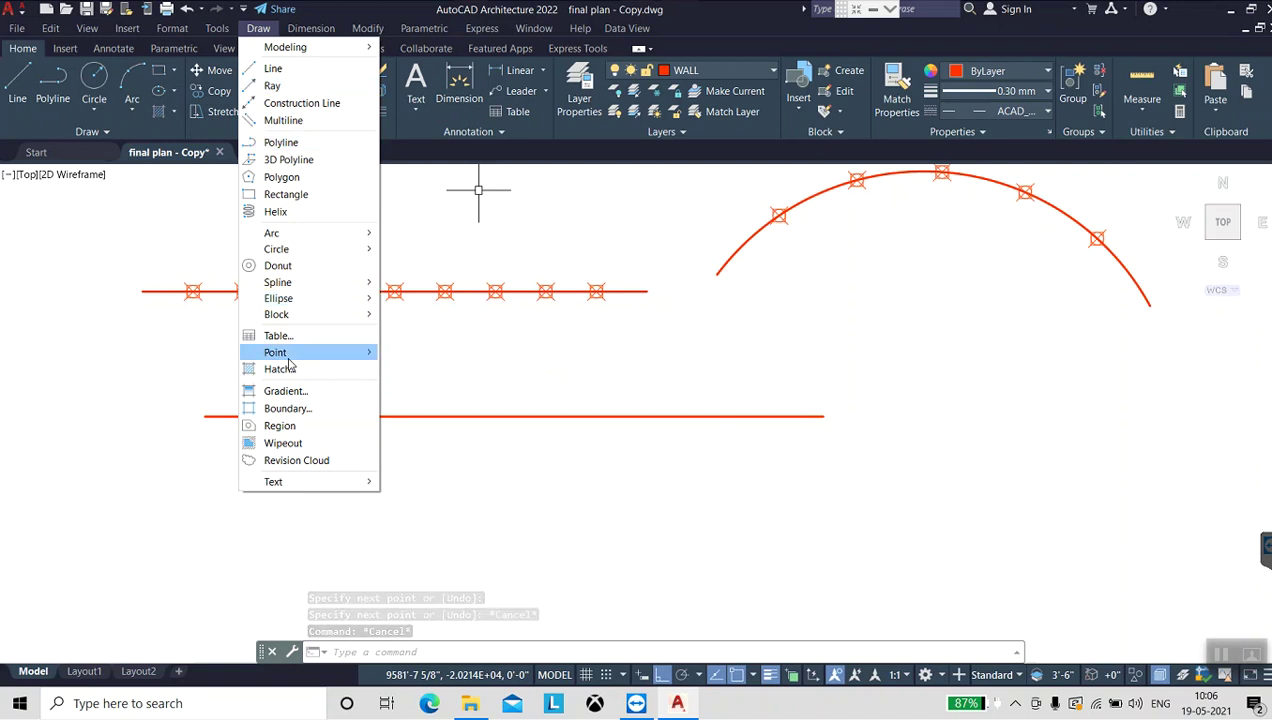
{"action": "left_click", "coordinate": [418, 408]}
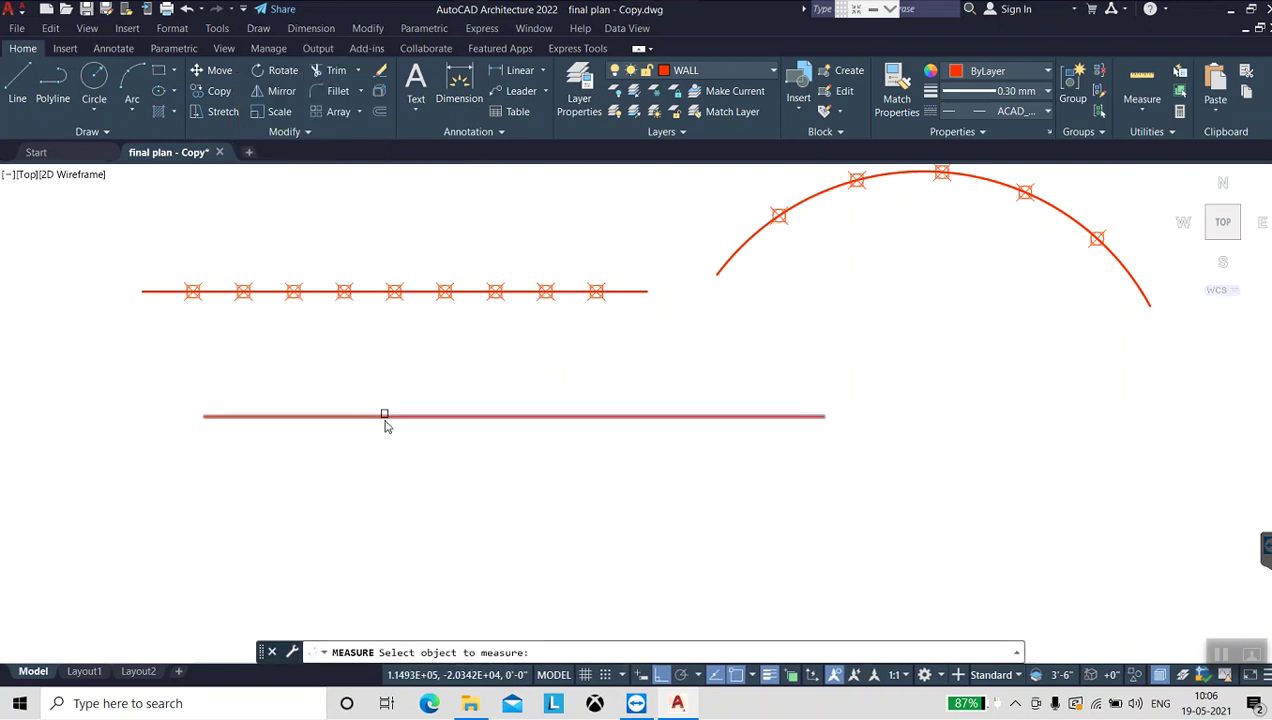
{"action": "left_click", "coordinate": [384, 418]}
{"action": "type", "text": "1"}
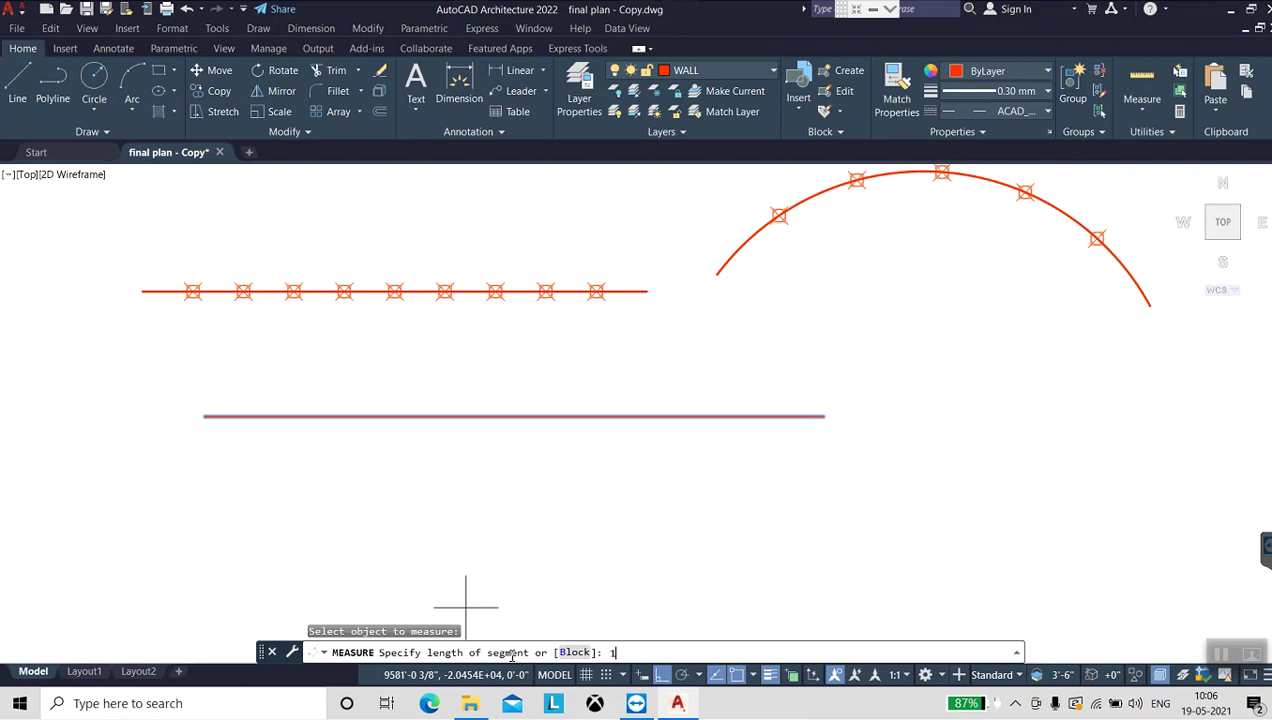
{"action": "type", "text": "'"}
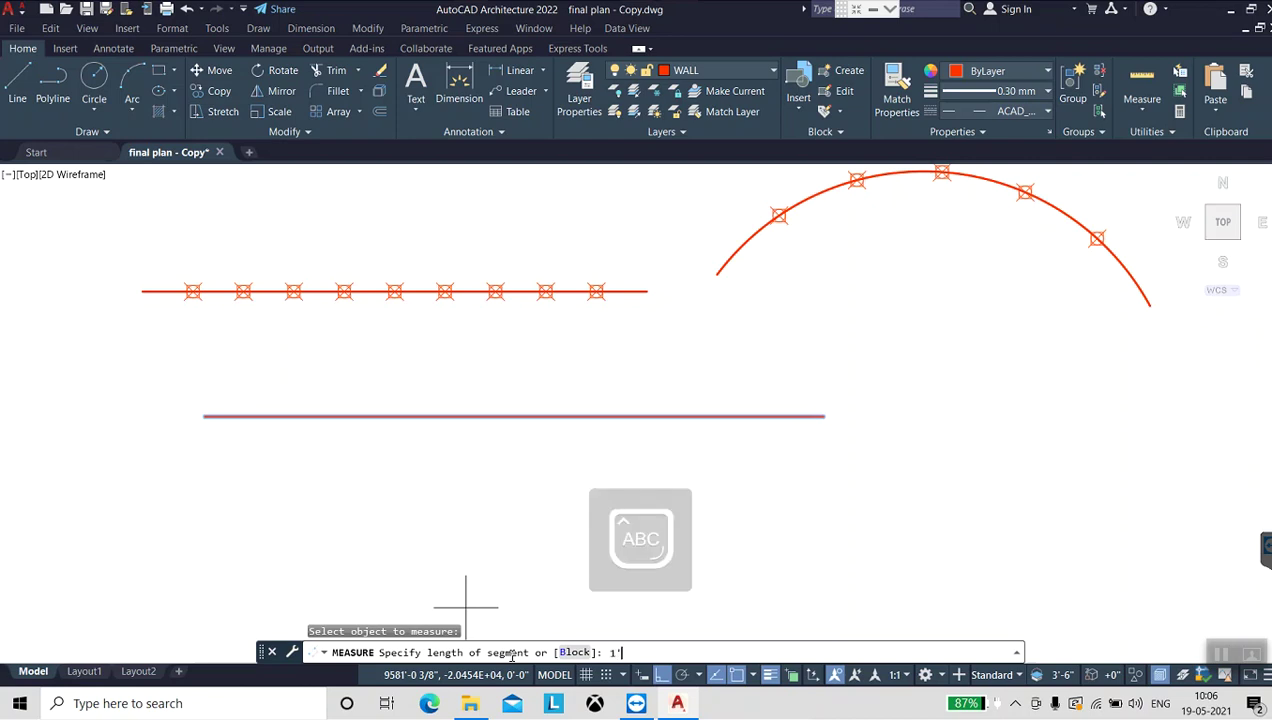
{"action": "key", "text": "Return"}
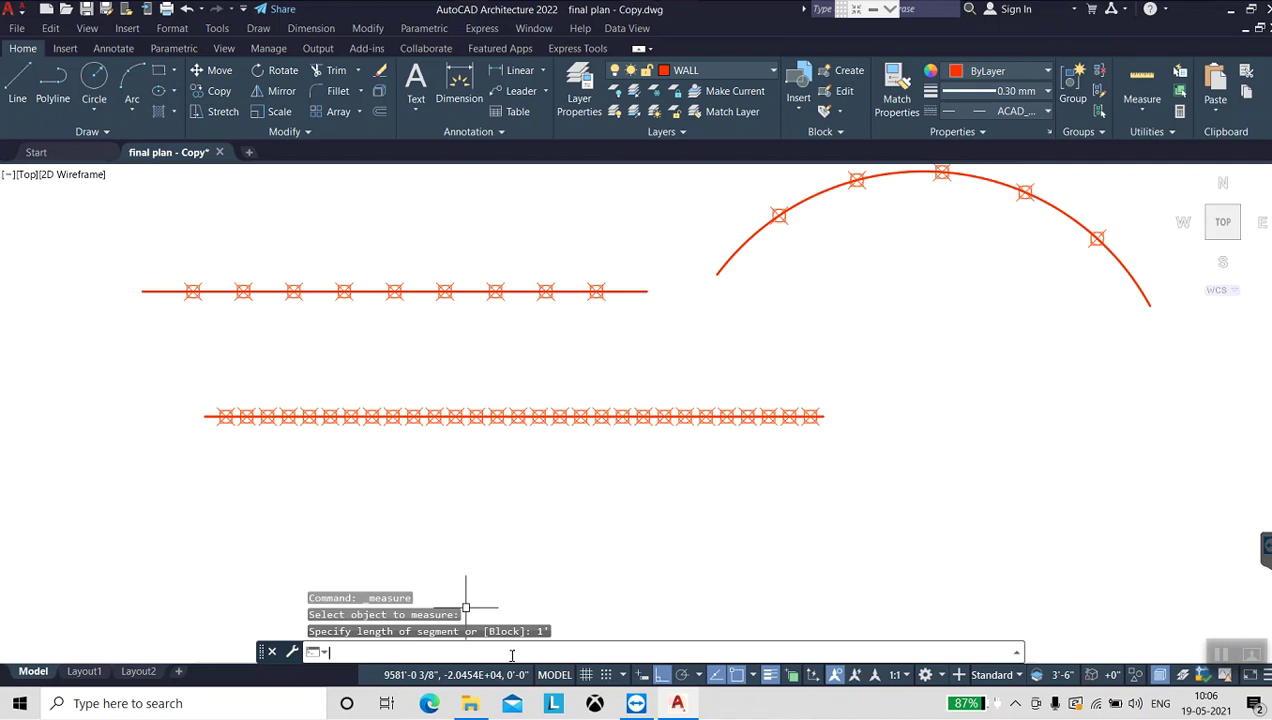
{"action": "key", "text": "ctrl+z"}
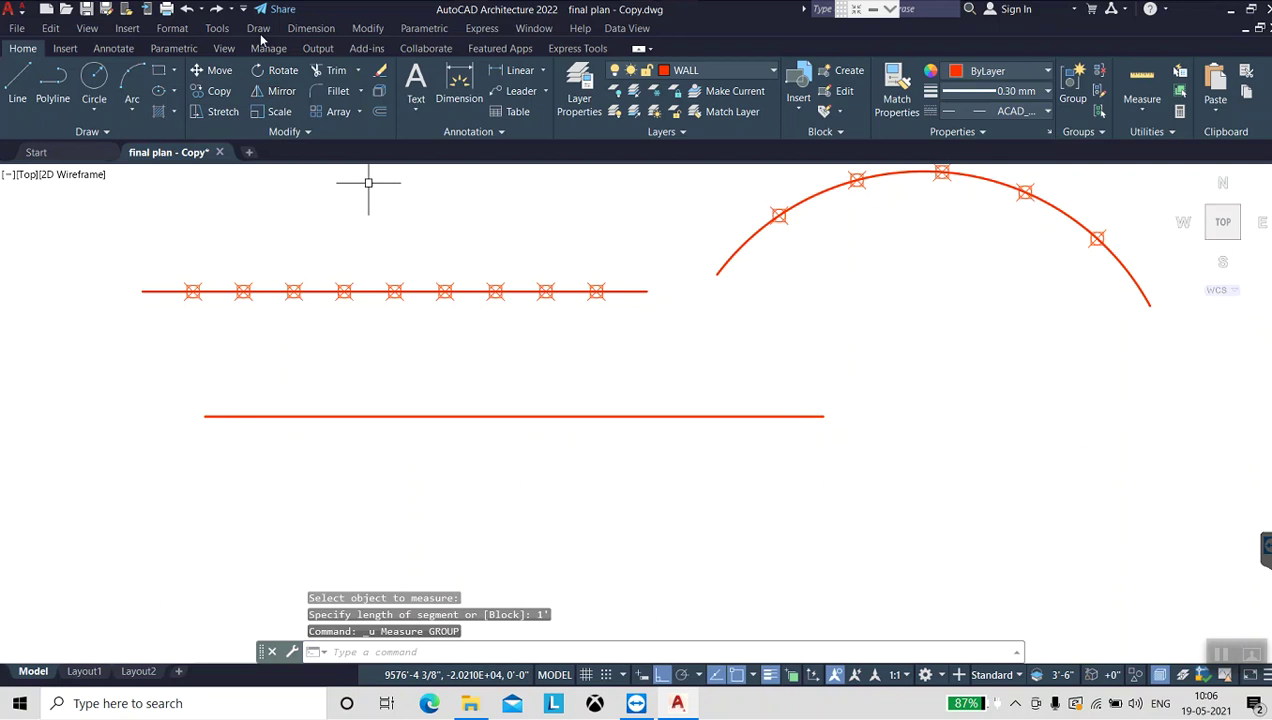
{"action": "left_click", "coordinate": [258, 28]}
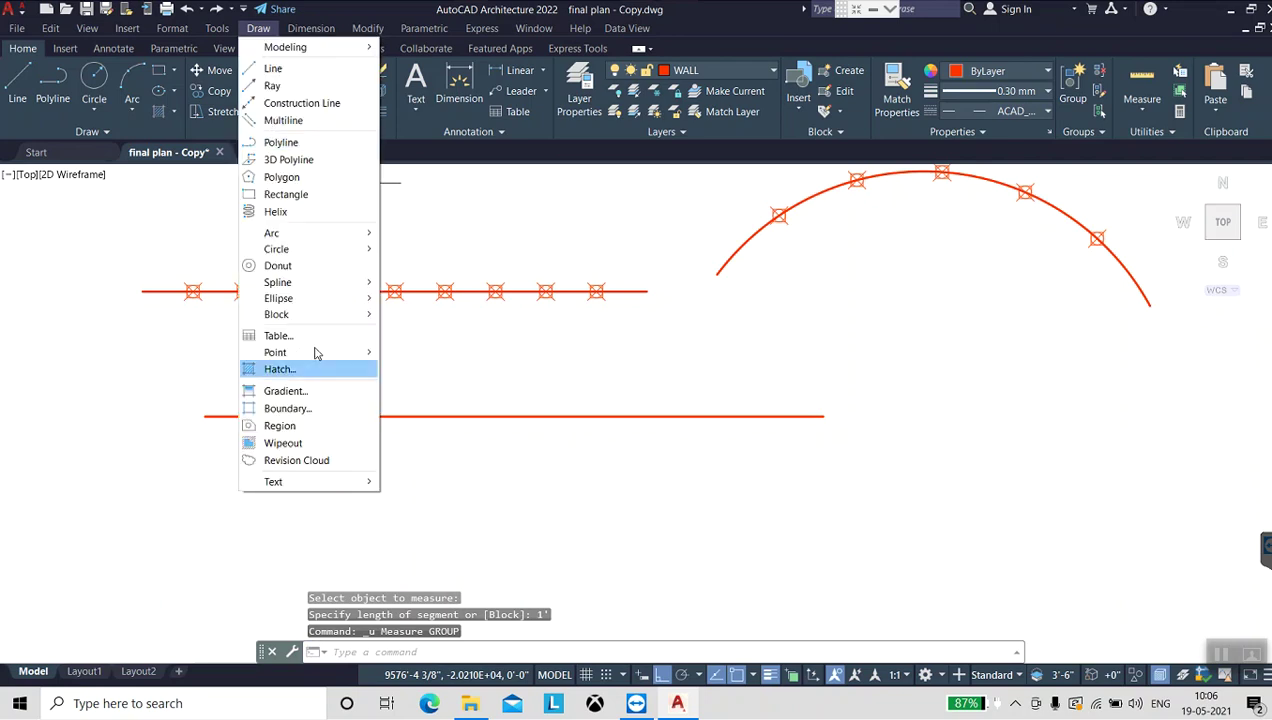
{"action": "mouse_move", "coordinate": [275, 352]}
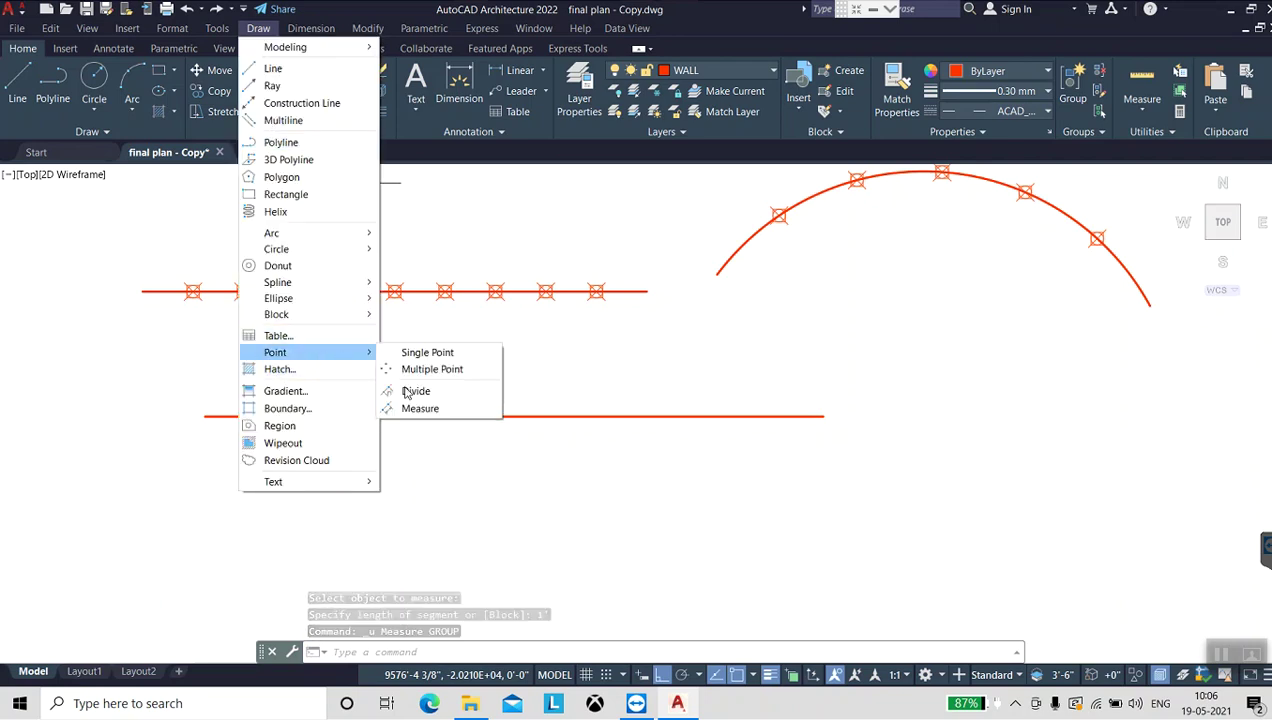
Measure the lower line with point markers at 10' spacing.
{"action": "left_click", "coordinate": [420, 409]}
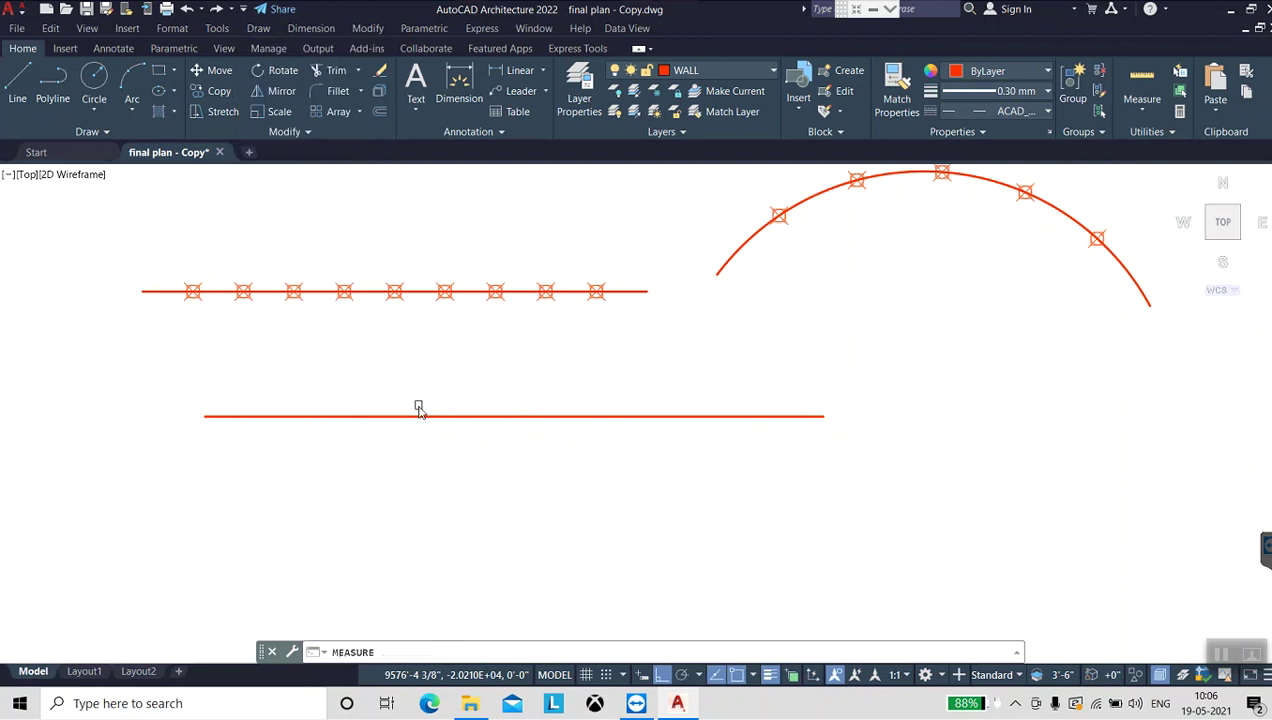
{"action": "left_click", "coordinate": [412, 418]}
{"action": "type", "text": "10"}
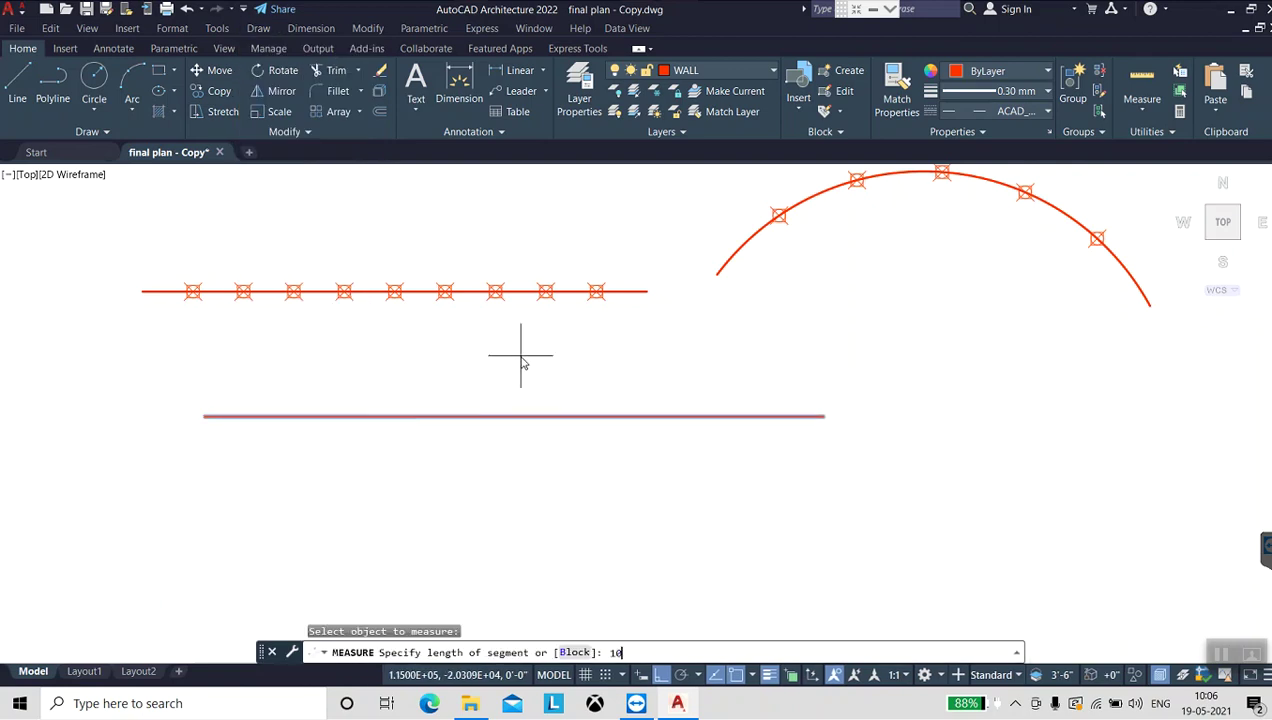
{"action": "type", "text": "'"}
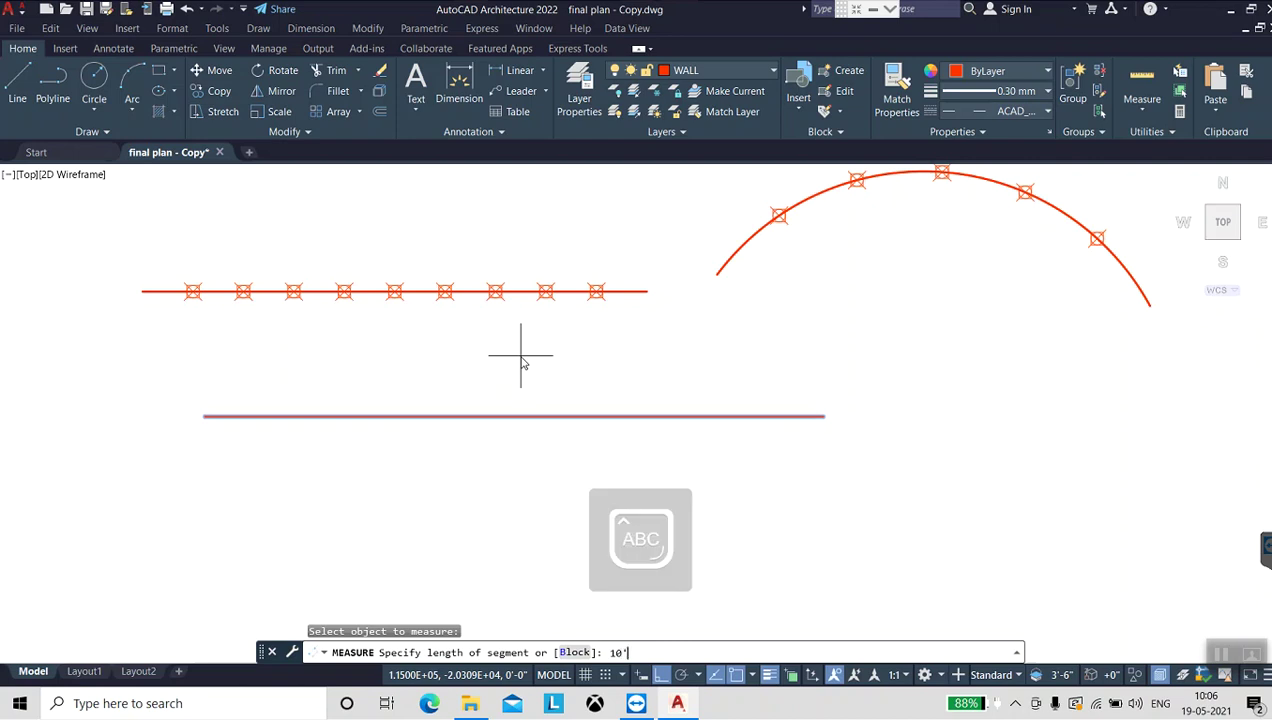
{"action": "key", "text": "Return"}
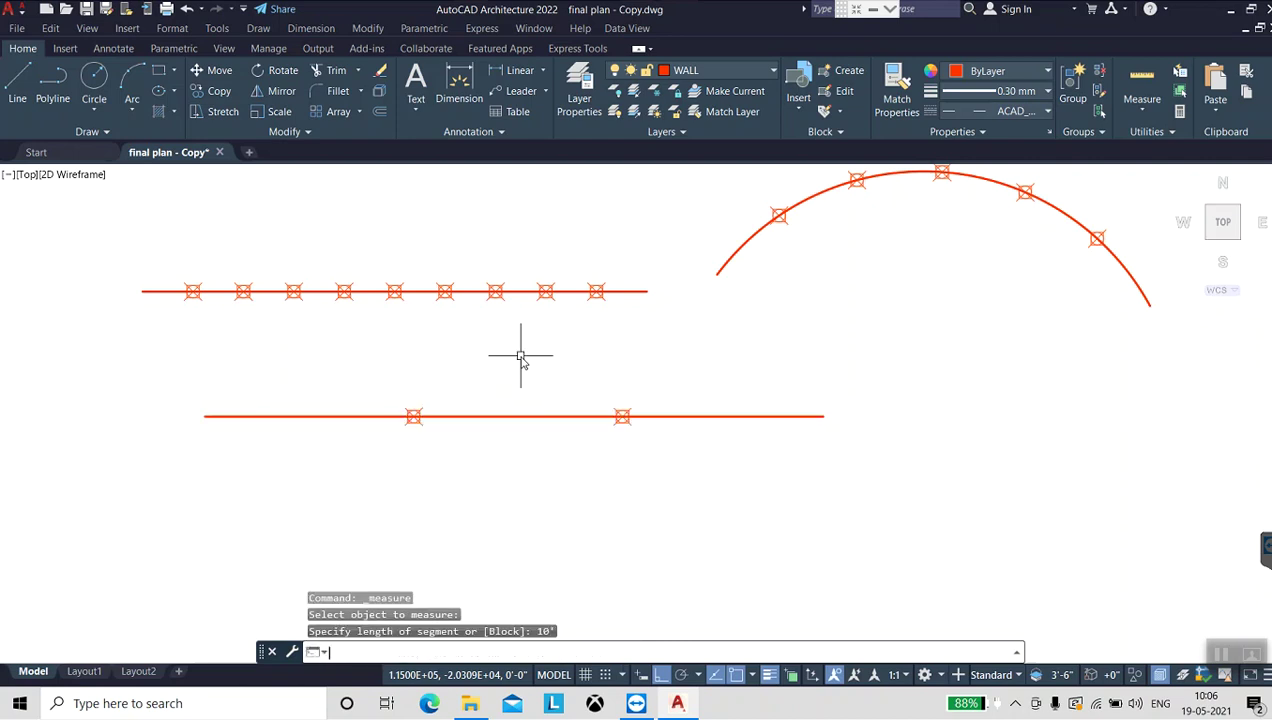
{"action": "left_click", "coordinate": [520, 70]}
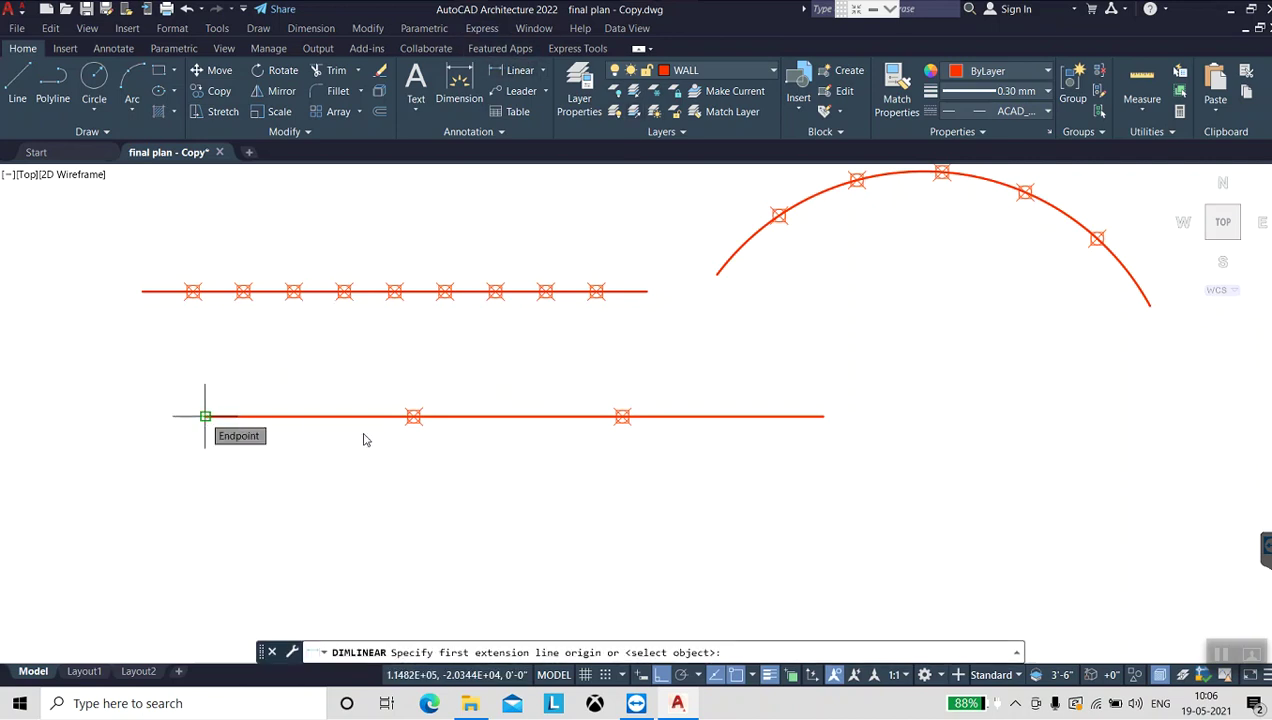
Add two 120.0000 linear dimensions: left end to first point below, between points above.
{"action": "left_click", "coordinate": [205, 416]}
{"action": "left_click", "coordinate": [413, 416]}
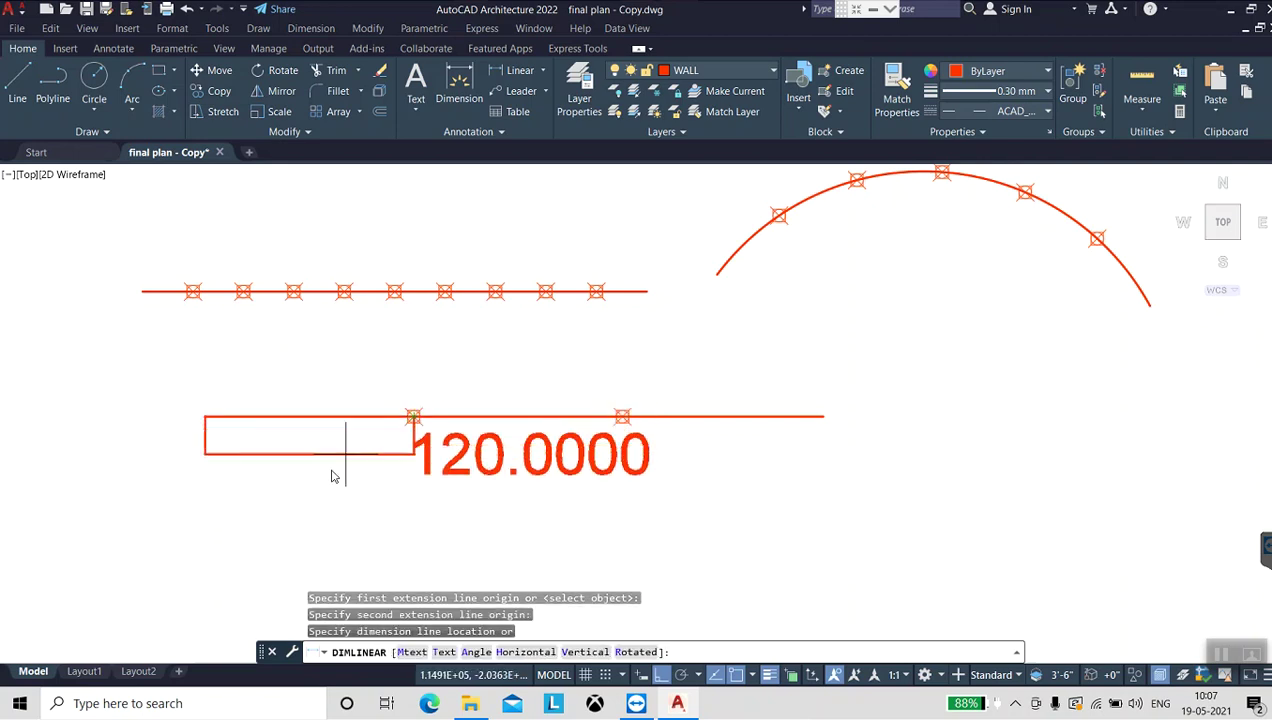
{"action": "left_click", "coordinate": [327, 520]}
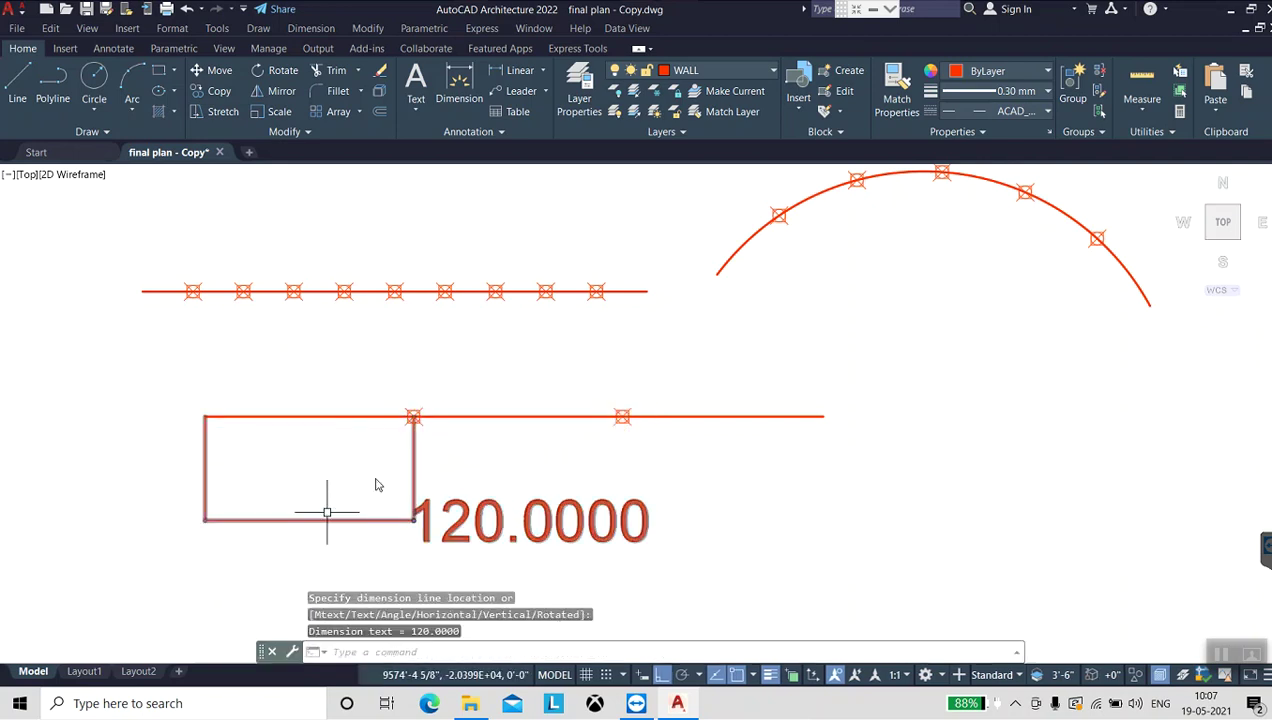
{"action": "key", "text": "Return"}
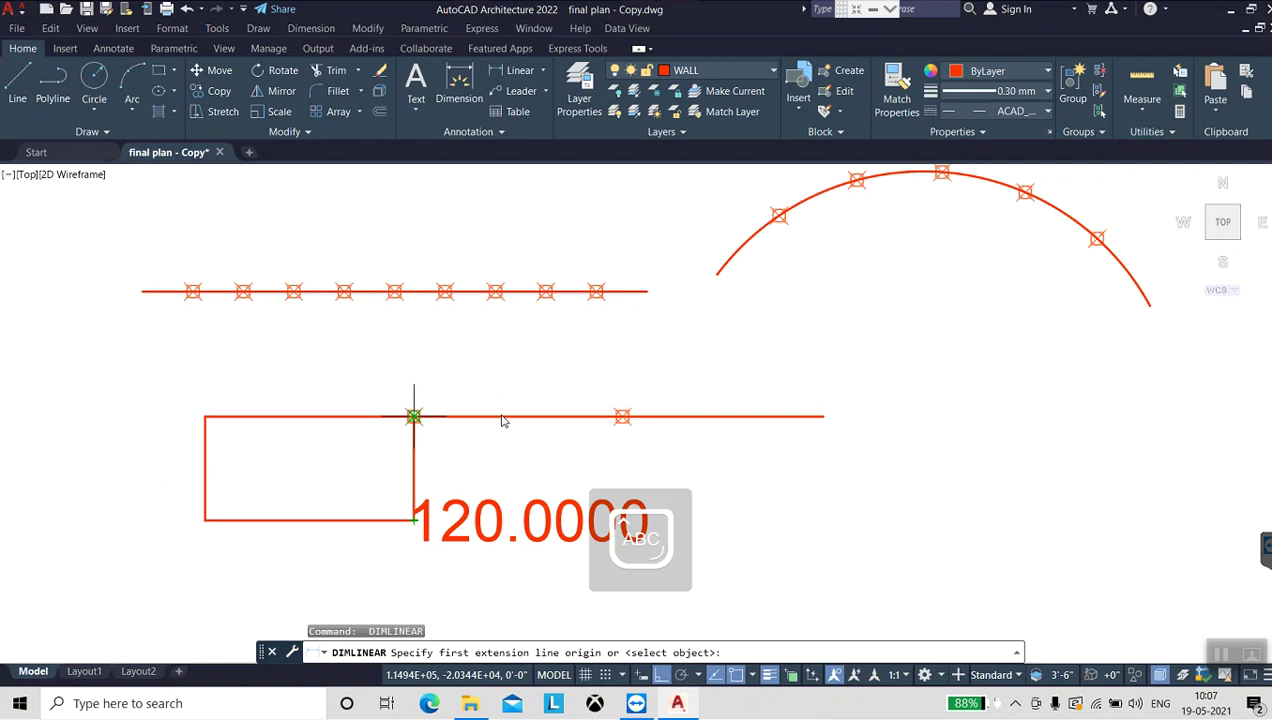
{"action": "left_click", "coordinate": [413, 416]}
{"action": "left_click", "coordinate": [621, 416]}
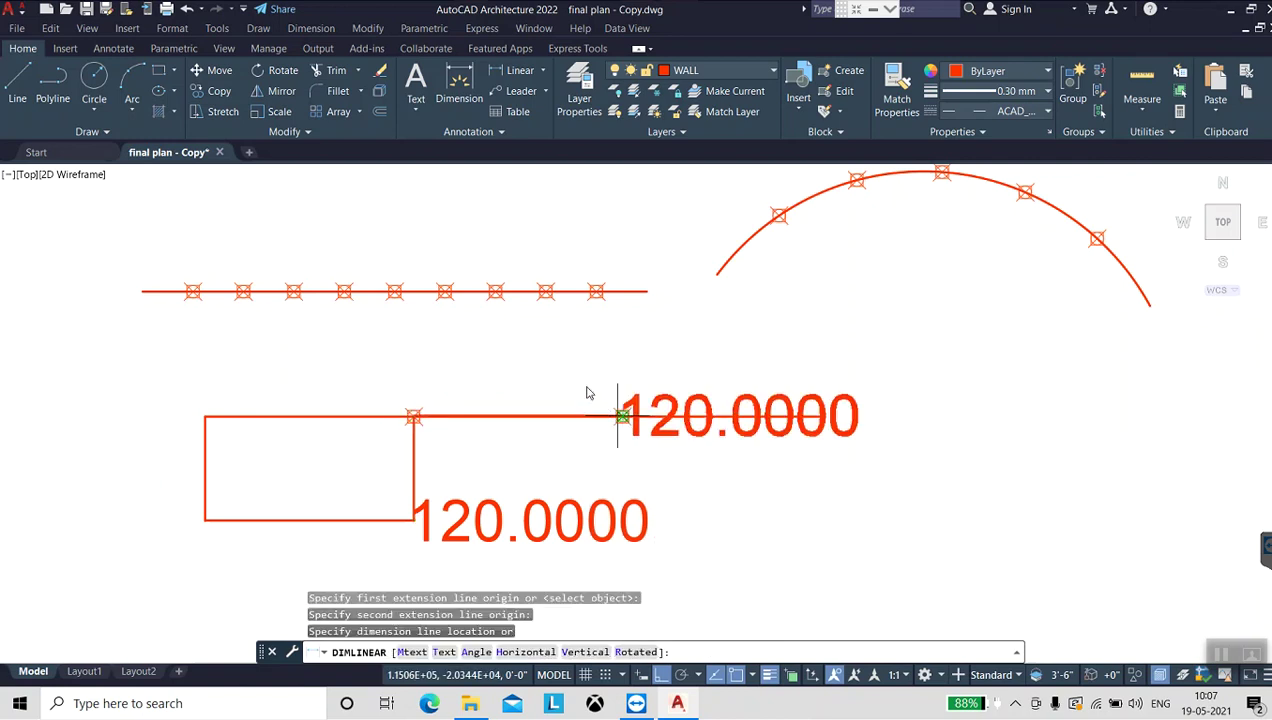
{"action": "left_click", "coordinate": [559, 343]}
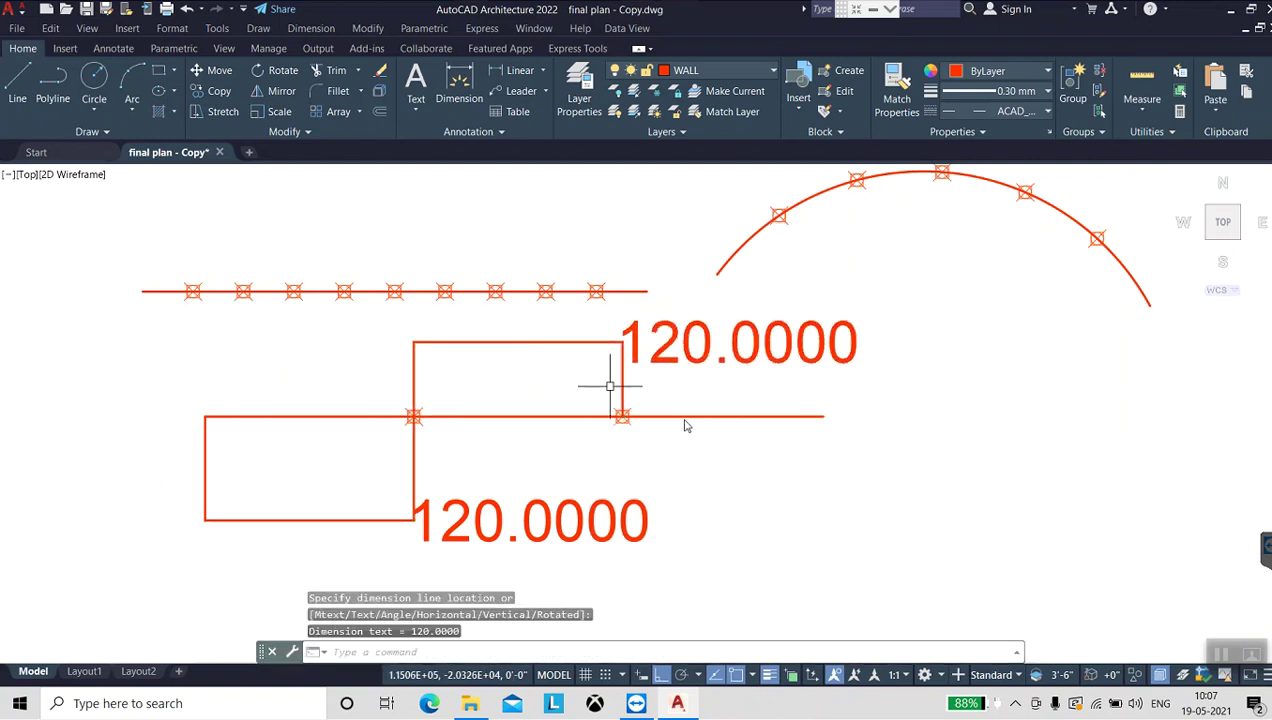
Dimension the 115.4005 span from the second point to the right end, then undo it.
{"action": "key", "text": "Return"}
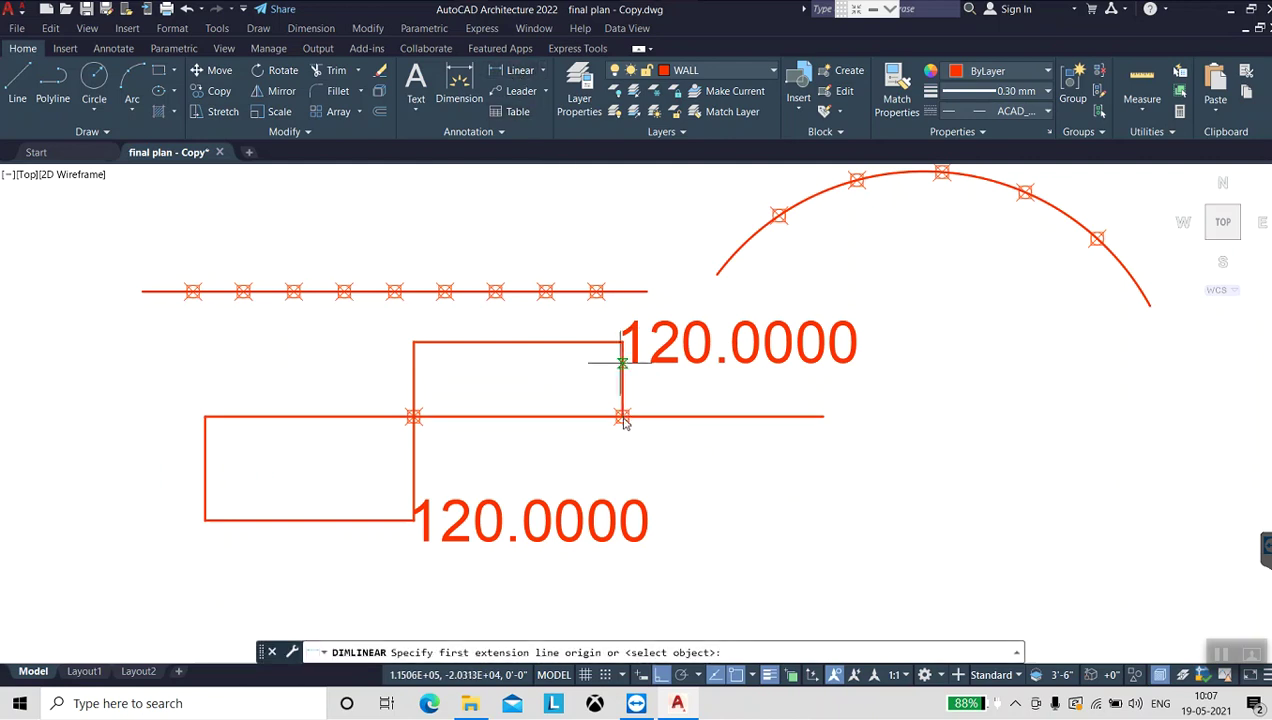
{"action": "left_click", "coordinate": [622, 416]}
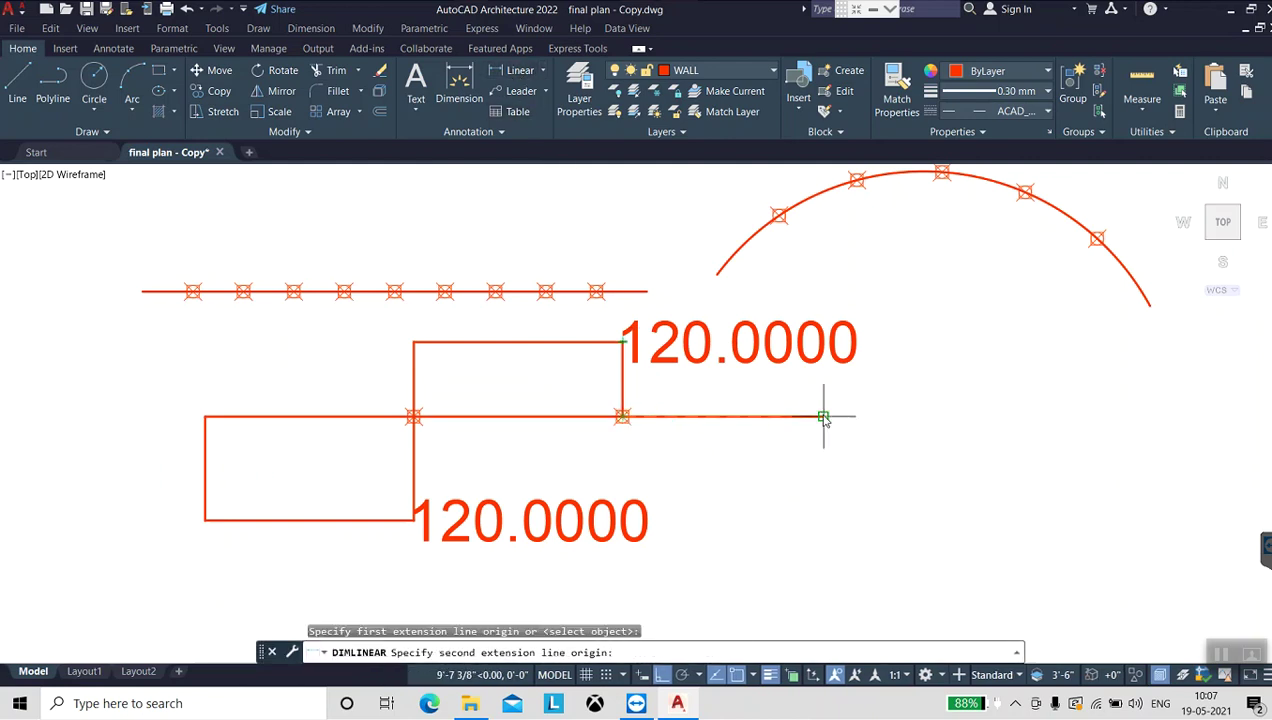
{"action": "left_click", "coordinate": [823, 416]}
{"action": "left_click", "coordinate": [819, 455]}
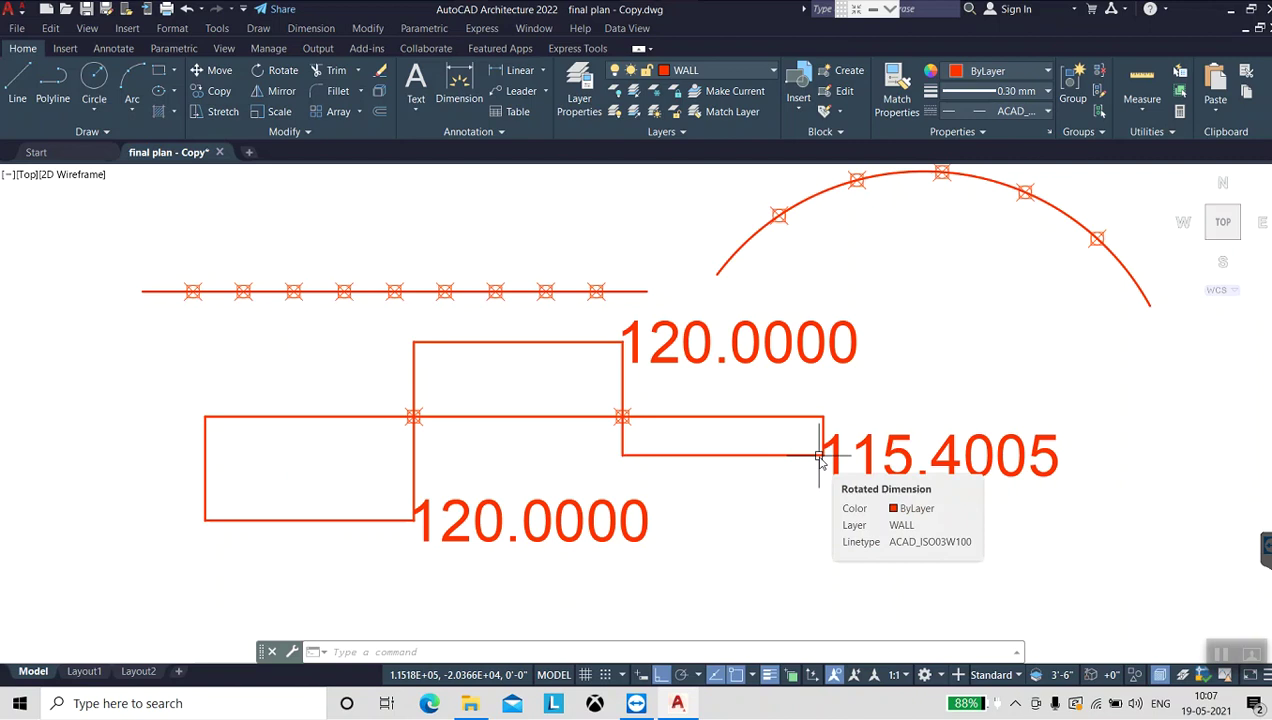
{"action": "key", "text": "ctrl+z"}
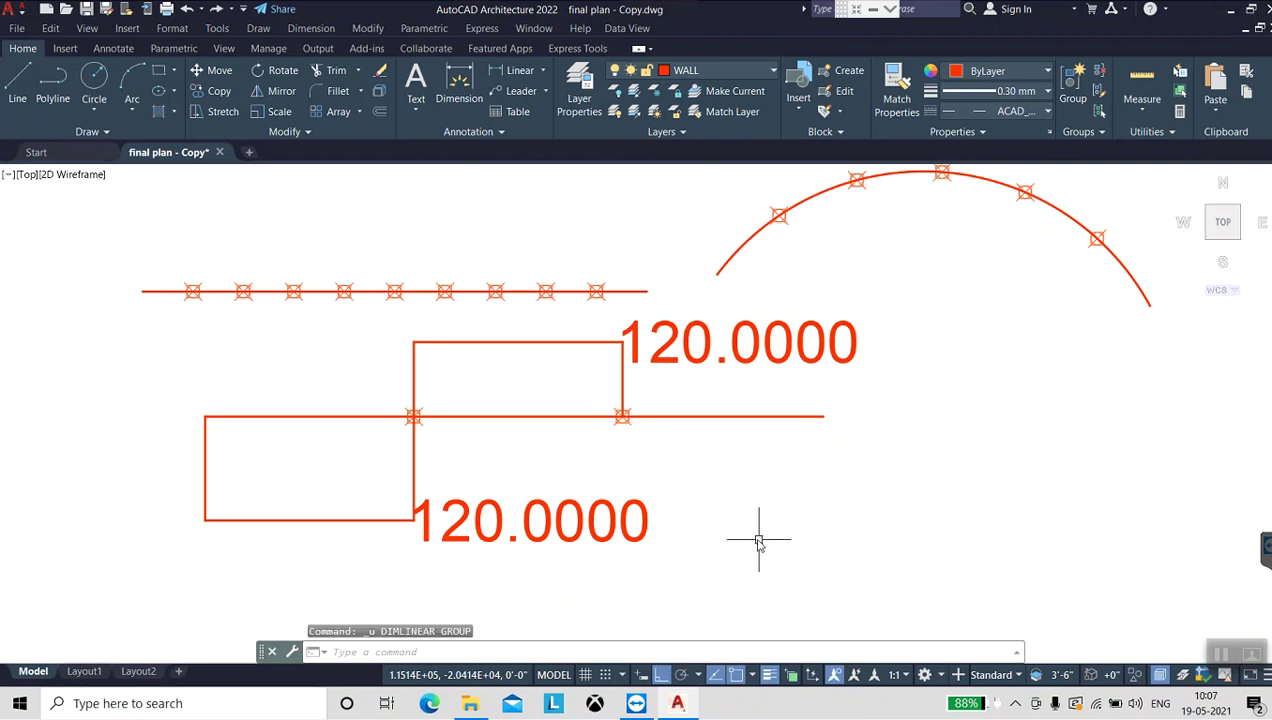
Undo back to the bare lower line and measure it with points every 3'.
{"action": "key", "text": "ctrl+z"}
{"action": "key", "text": "ctrl+z"}
{"action": "key", "text": "ctrl+z"}
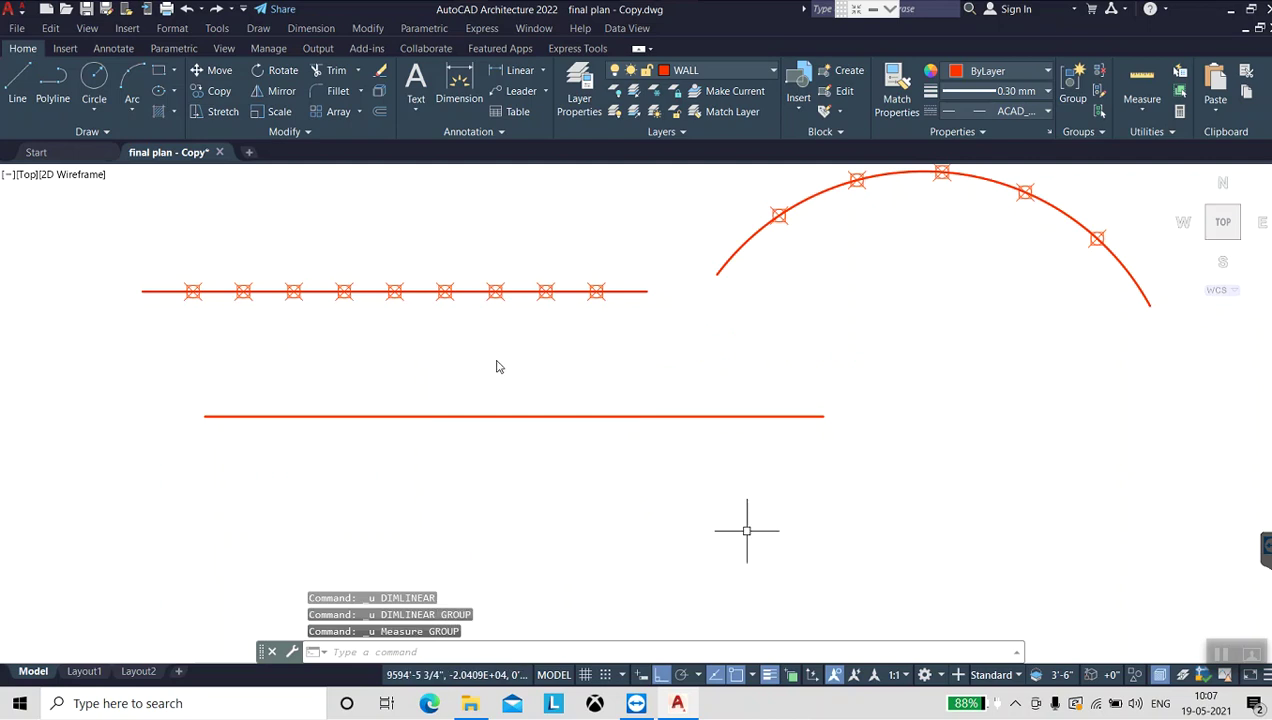
{"action": "left_click", "coordinate": [258, 28]}
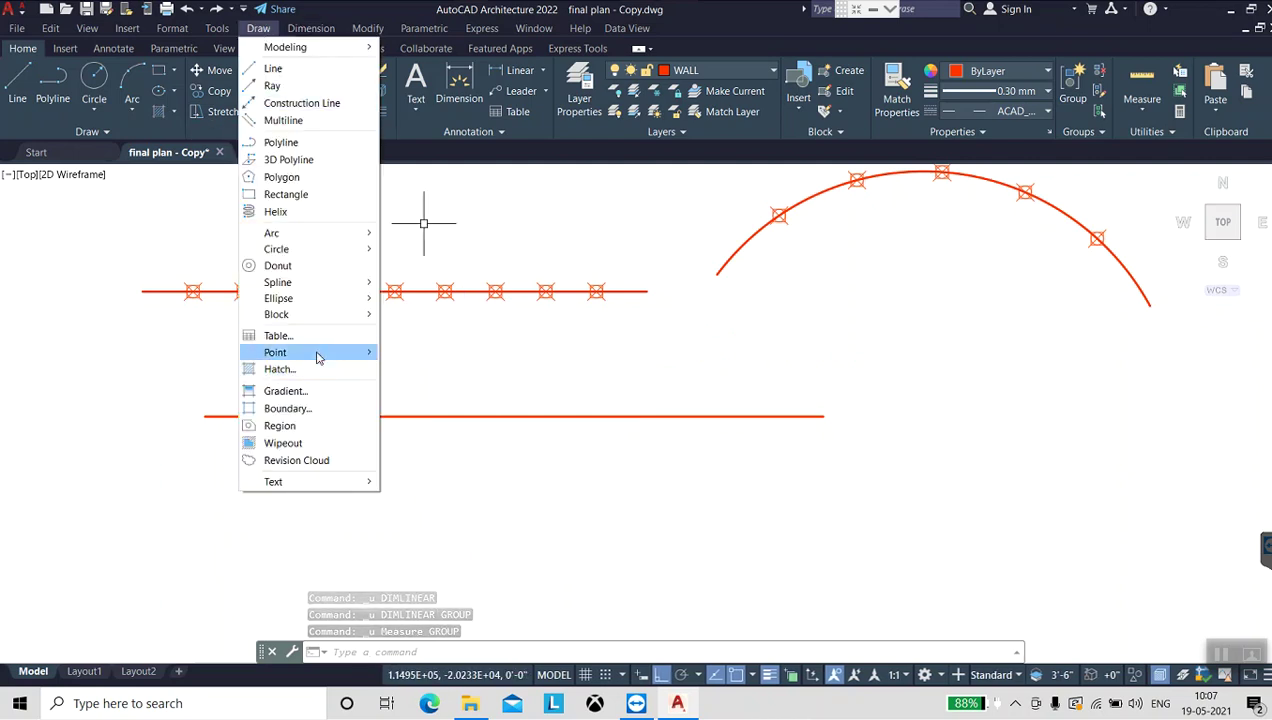
{"action": "left_click", "coordinate": [362, 354]}
{"action": "mouse_move", "coordinate": [275, 352]}
{"action": "left_click", "coordinate": [418, 408]}
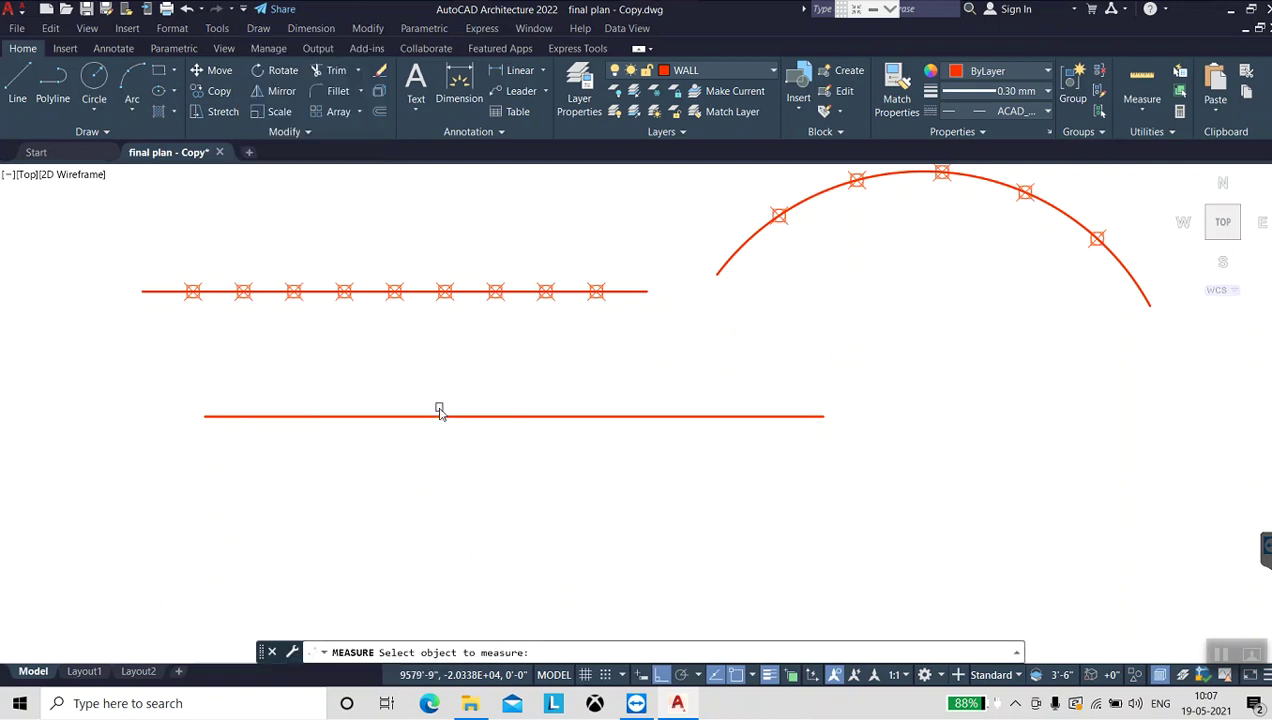
{"action": "left_click", "coordinate": [496, 418]}
{"action": "type", "text": "3"}
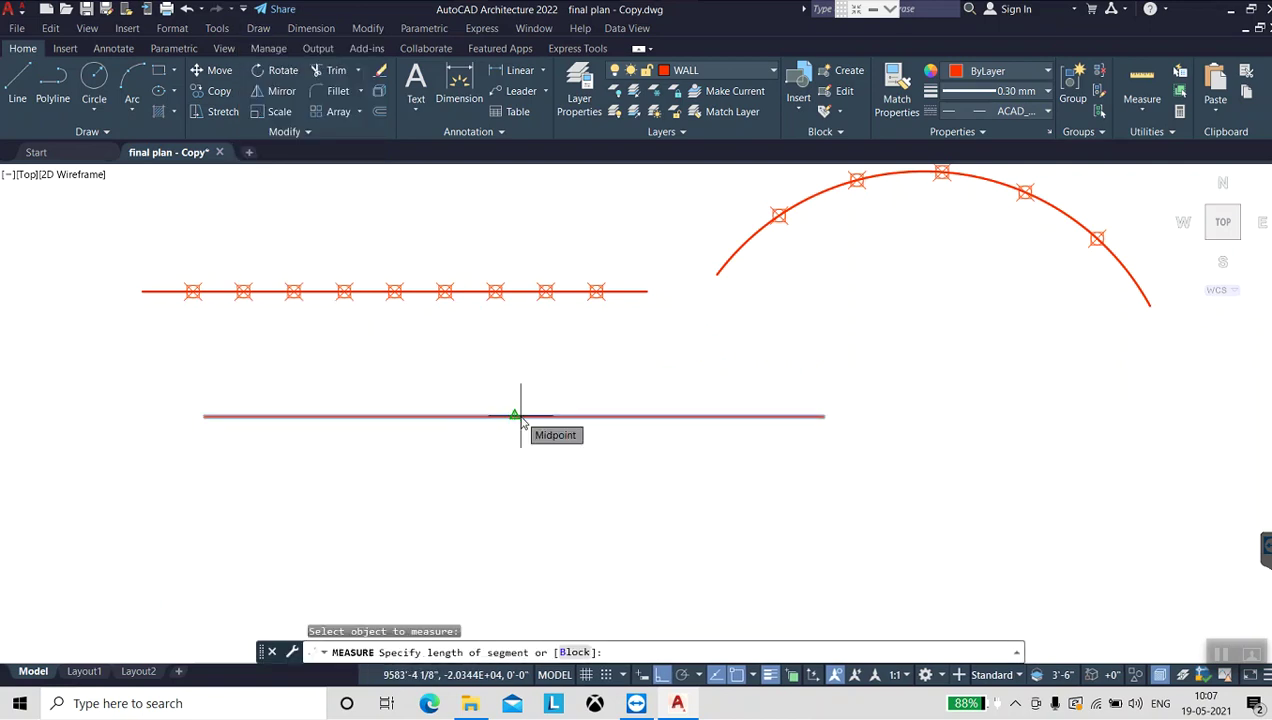
{"action": "type", "text": "'"}
{"action": "key", "text": "Return"}
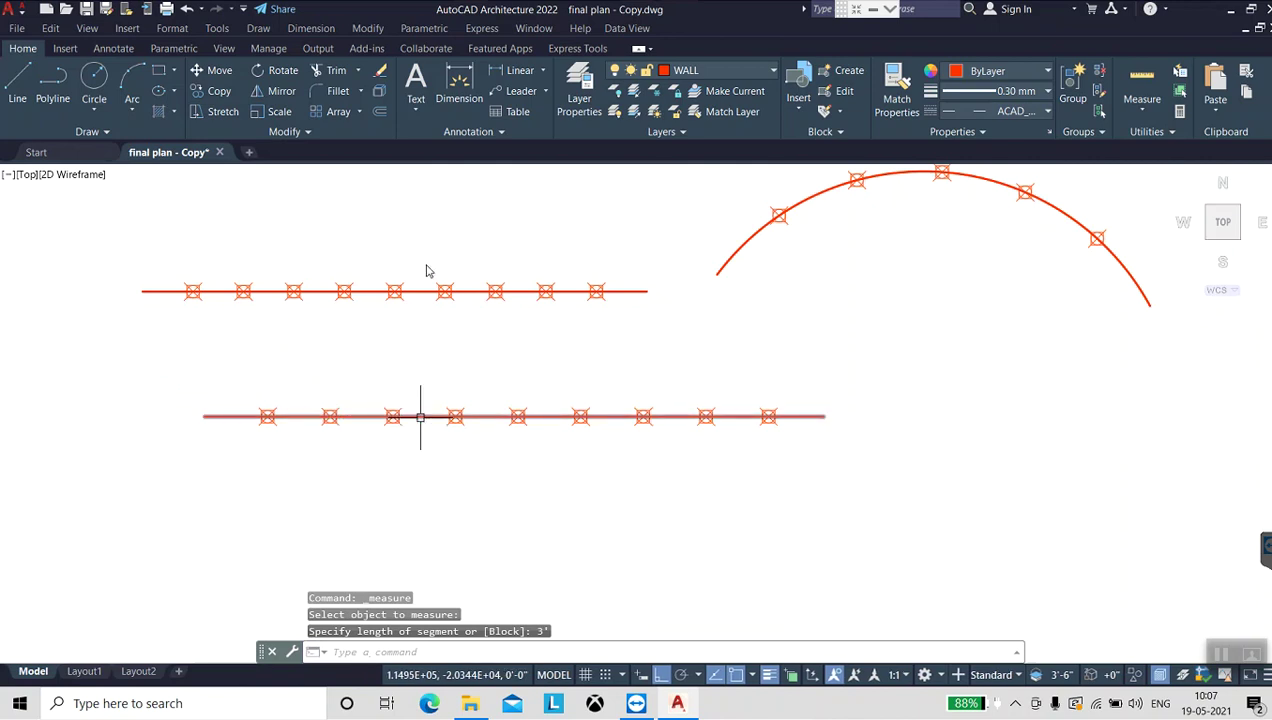
Dimension the first 36.0000 span from the line's left end, placed above.
{"action": "left_click", "coordinate": [459, 90]}
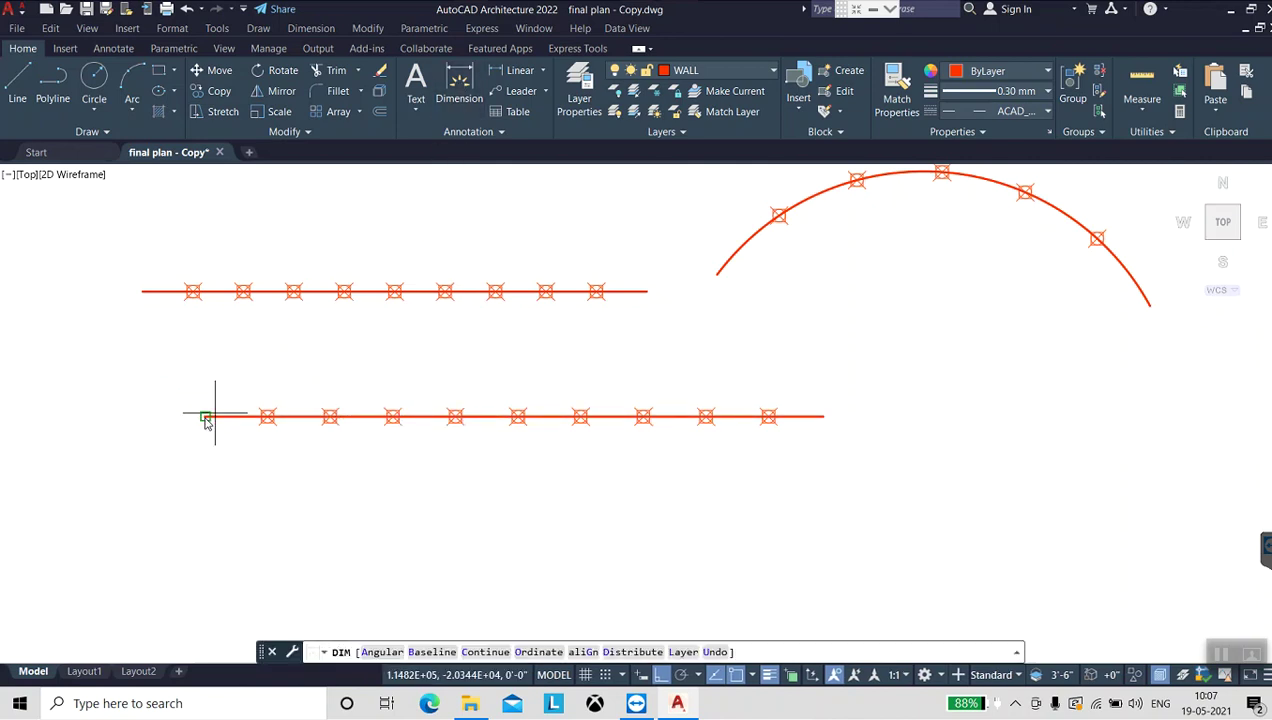
{"action": "left_click", "coordinate": [204, 416]}
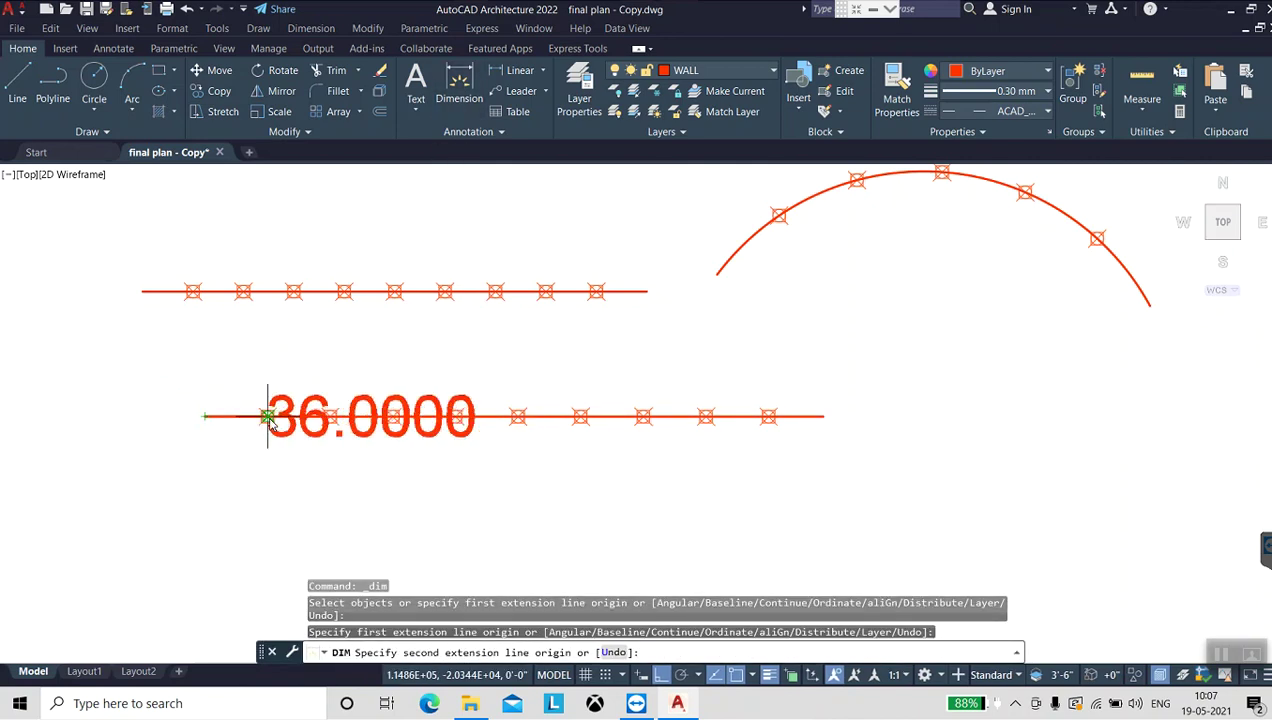
{"action": "left_click", "coordinate": [267, 416]}
{"action": "left_click", "coordinate": [250, 359]}
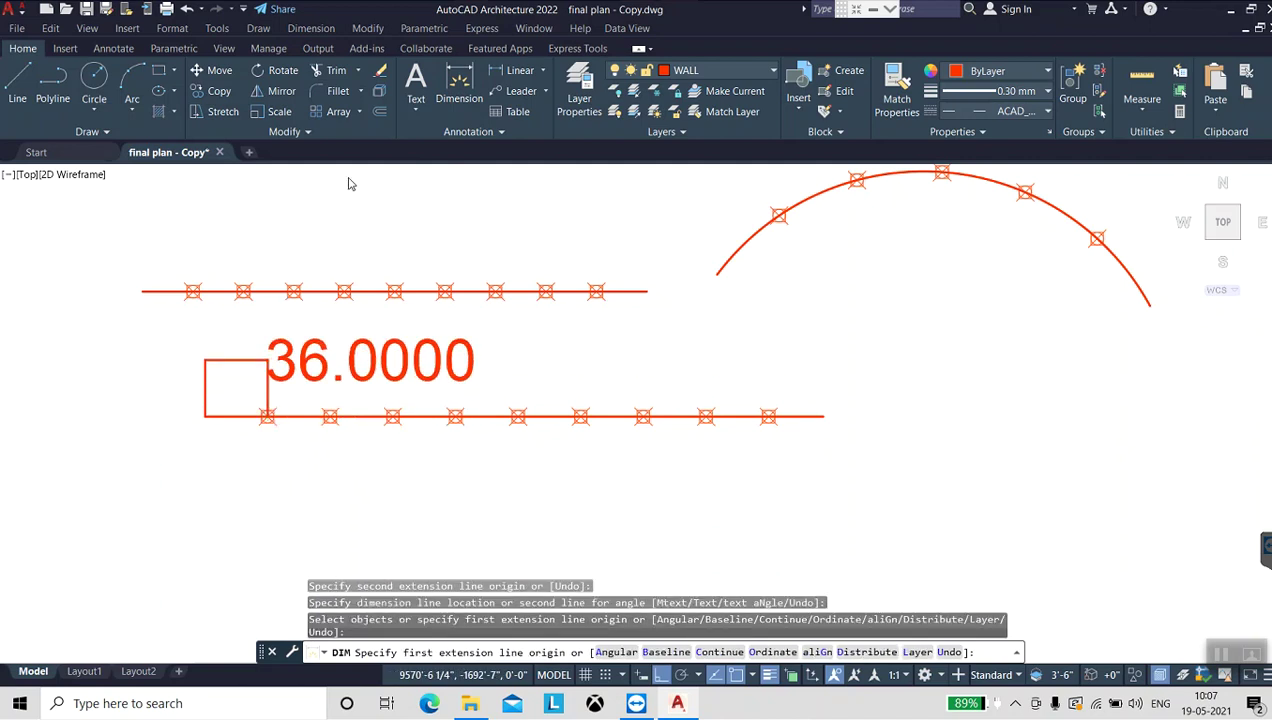
Cancel a mis-measured 33.7002 dimension and add a 36.0000 mid-line span below.
{"action": "left_click", "coordinate": [512, 70]}
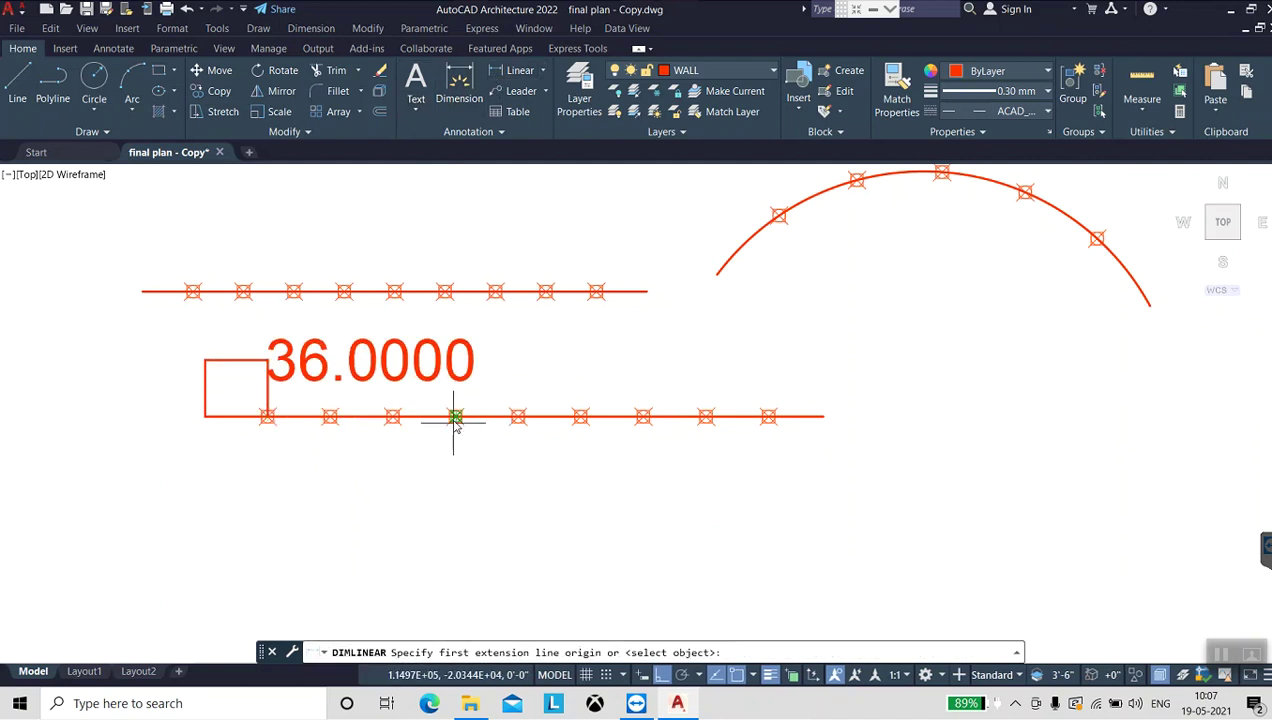
{"action": "left_click", "coordinate": [455, 416]}
{"action": "left_click", "coordinate": [514, 445]}
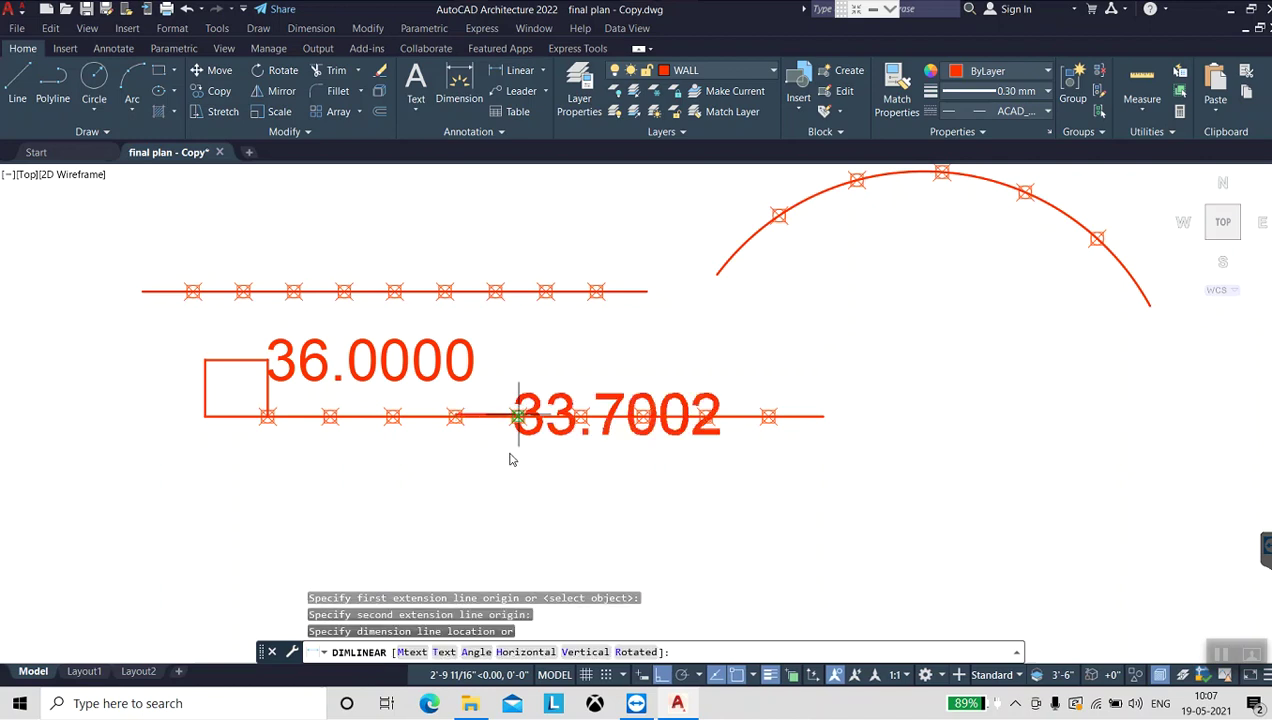
{"action": "key", "text": "Escape"}
{"action": "double_click", "coordinate": [511, 76]}
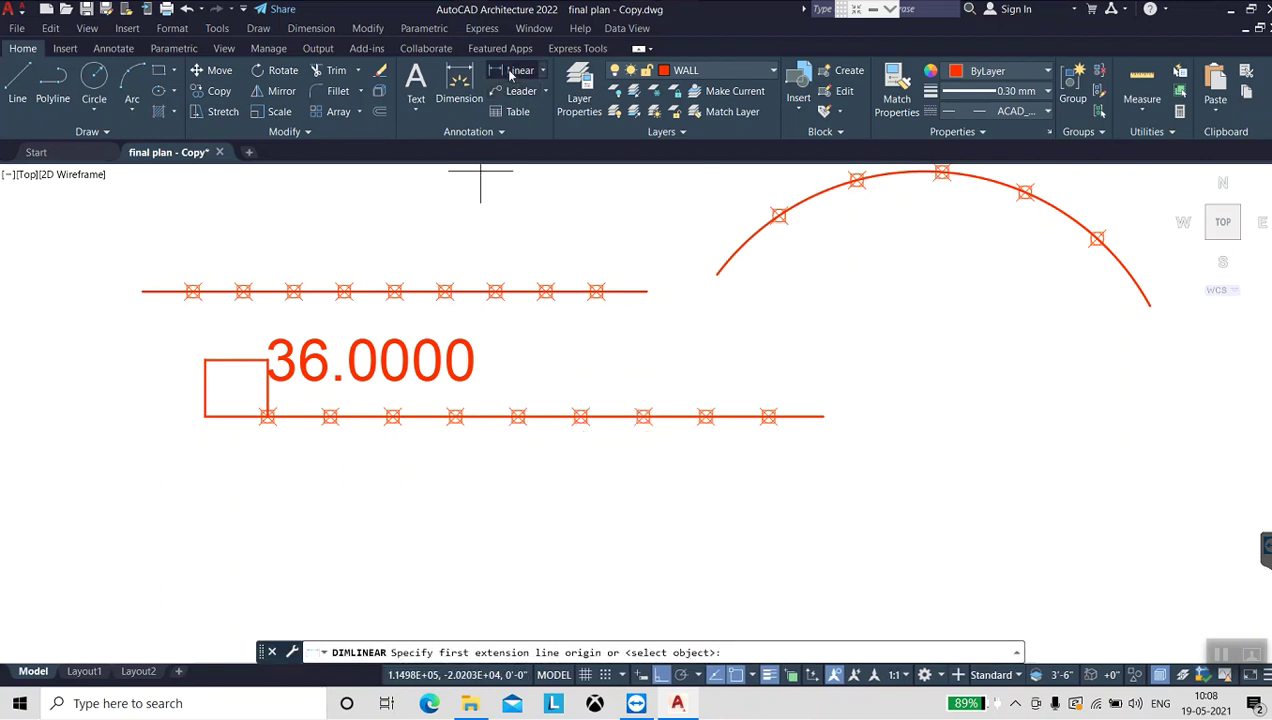
{"action": "left_click", "coordinate": [456, 417]}
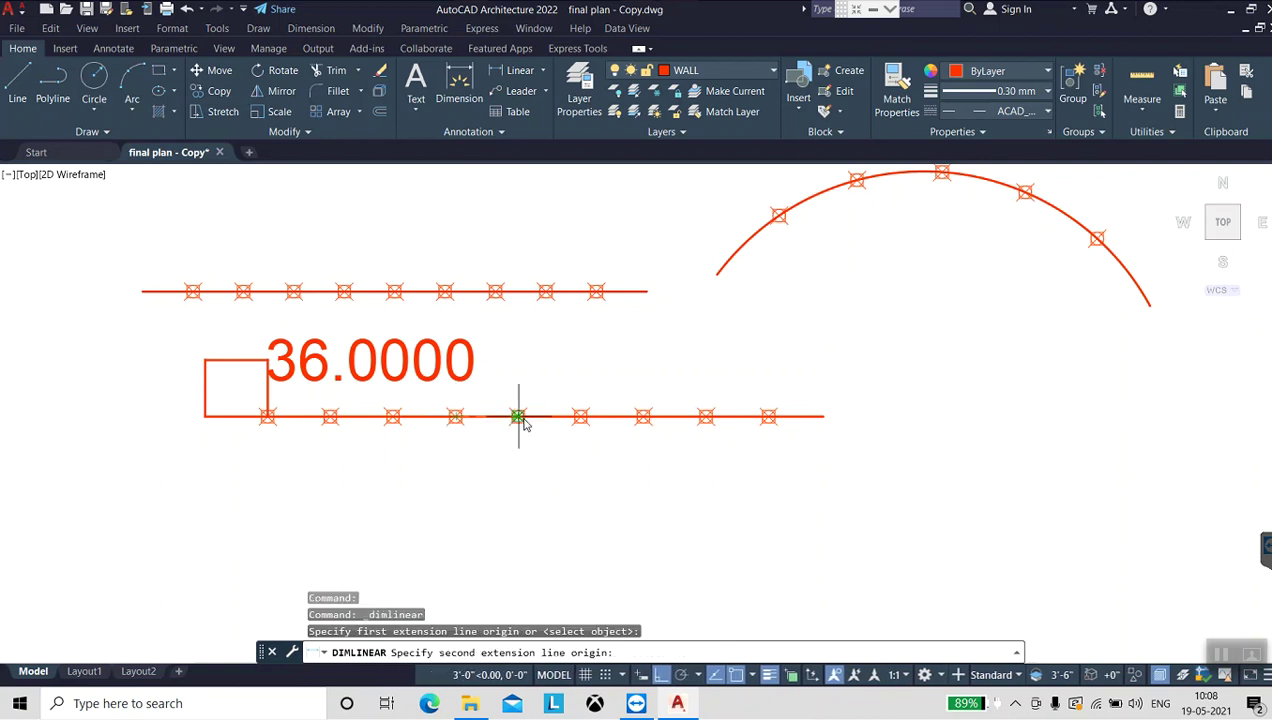
{"action": "left_click", "coordinate": [524, 417]}
{"action": "left_click", "coordinate": [510, 482]}
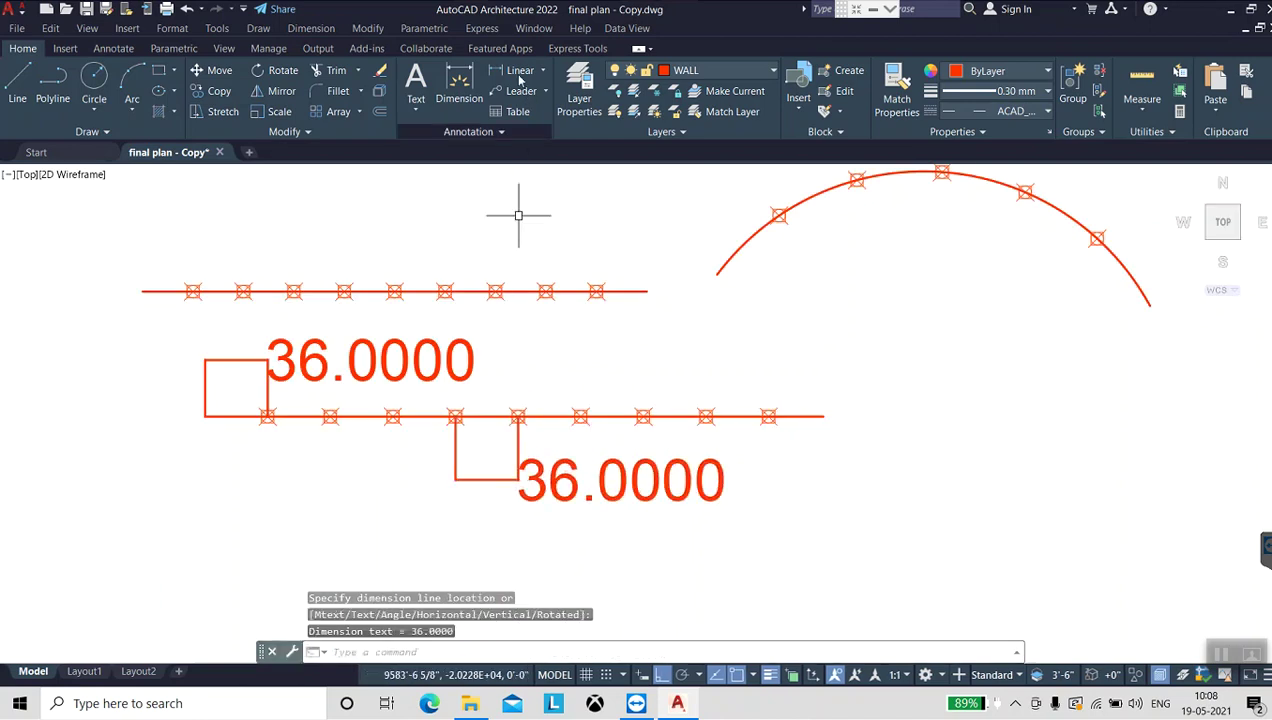
Dimension the 31.4005 remainder from the last point to the right end, placed above.
{"action": "key", "text": "Return"}
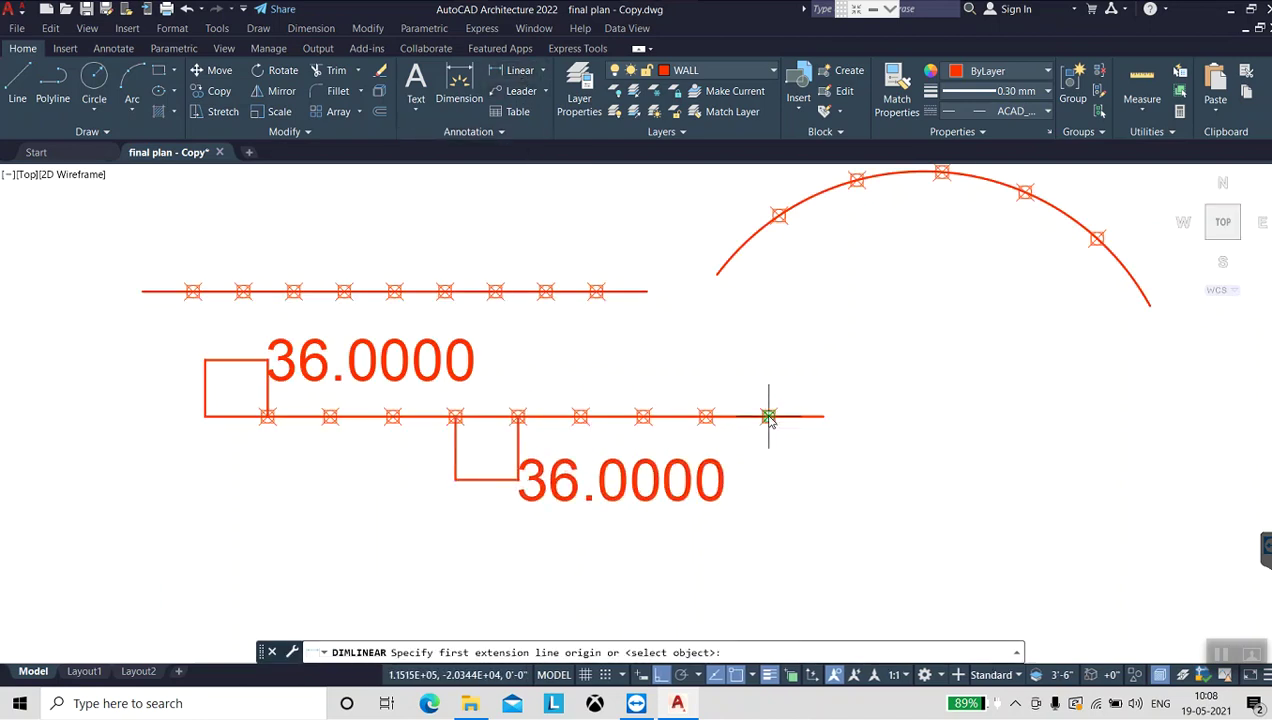
{"action": "left_click", "coordinate": [768, 416]}
{"action": "left_click", "coordinate": [822, 416]}
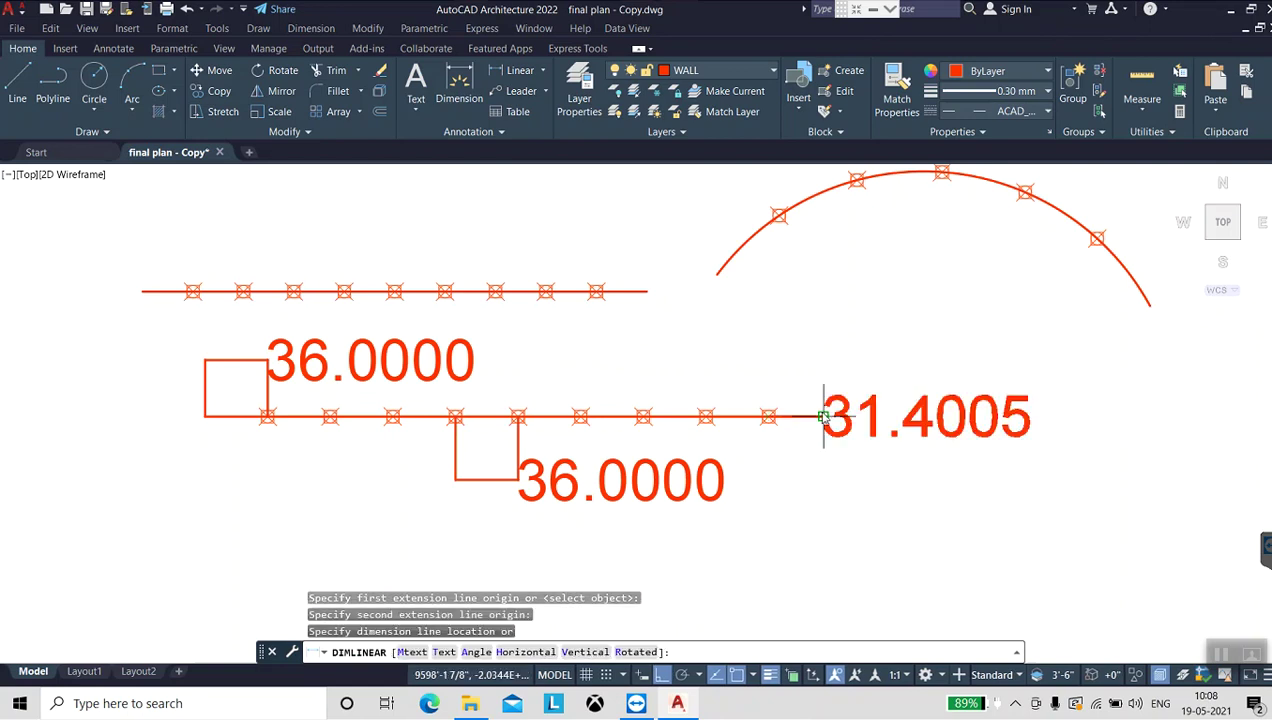
{"action": "left_click", "coordinate": [822, 375]}
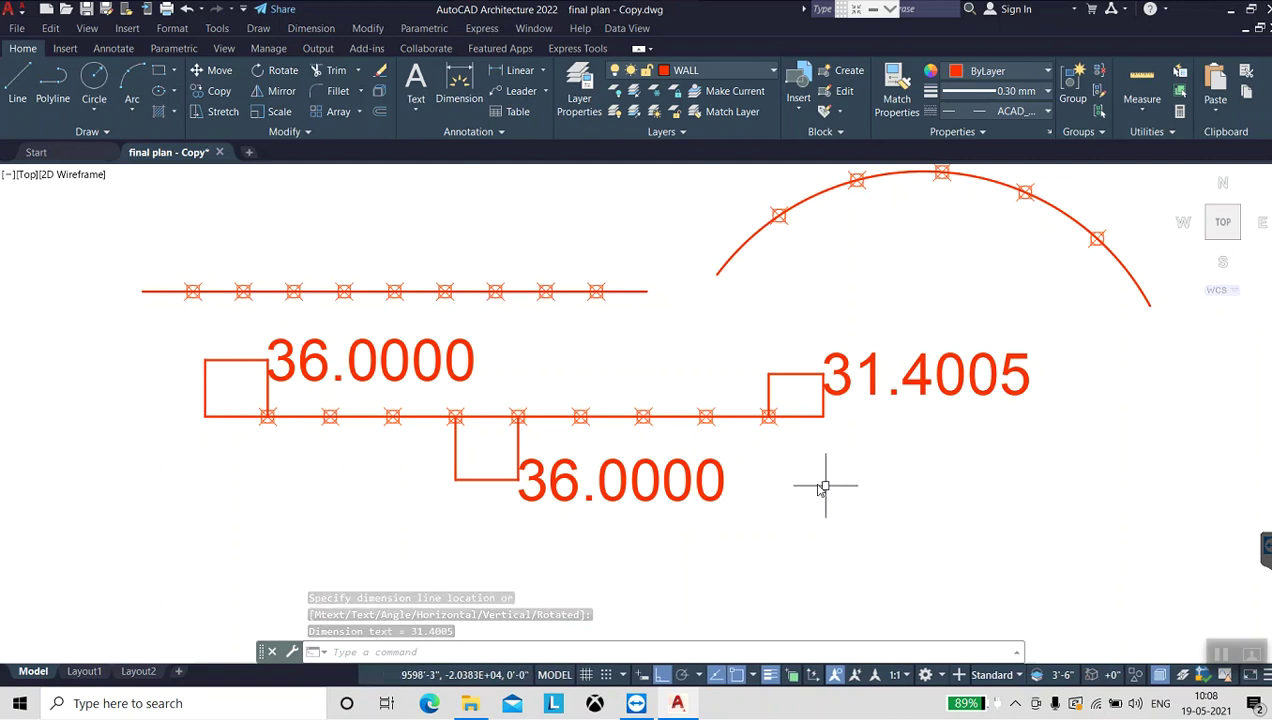
{"action": "mouse_move", "coordinate": [659, 318]}
{"action": "middle_mouse_down"}
{"action": "mouse_move", "coordinate": [674, 368]}
{"action": "mouse_move", "coordinate": [663, 355]}
{"action": "mouse_move", "coordinate": [663, 390]}
{"action": "middle_mouse_up"}
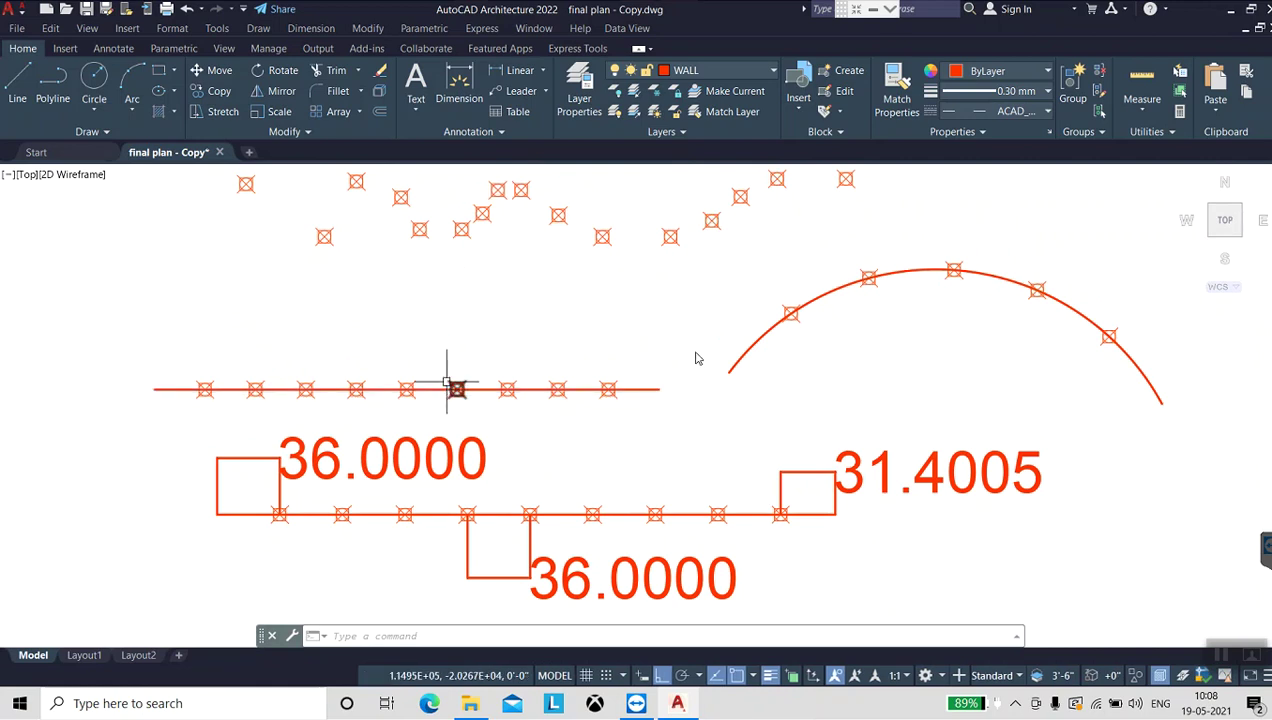
{"action": "middle_click_drag", "start_coordinate": [842, 391], "coordinate": [842, 393]}
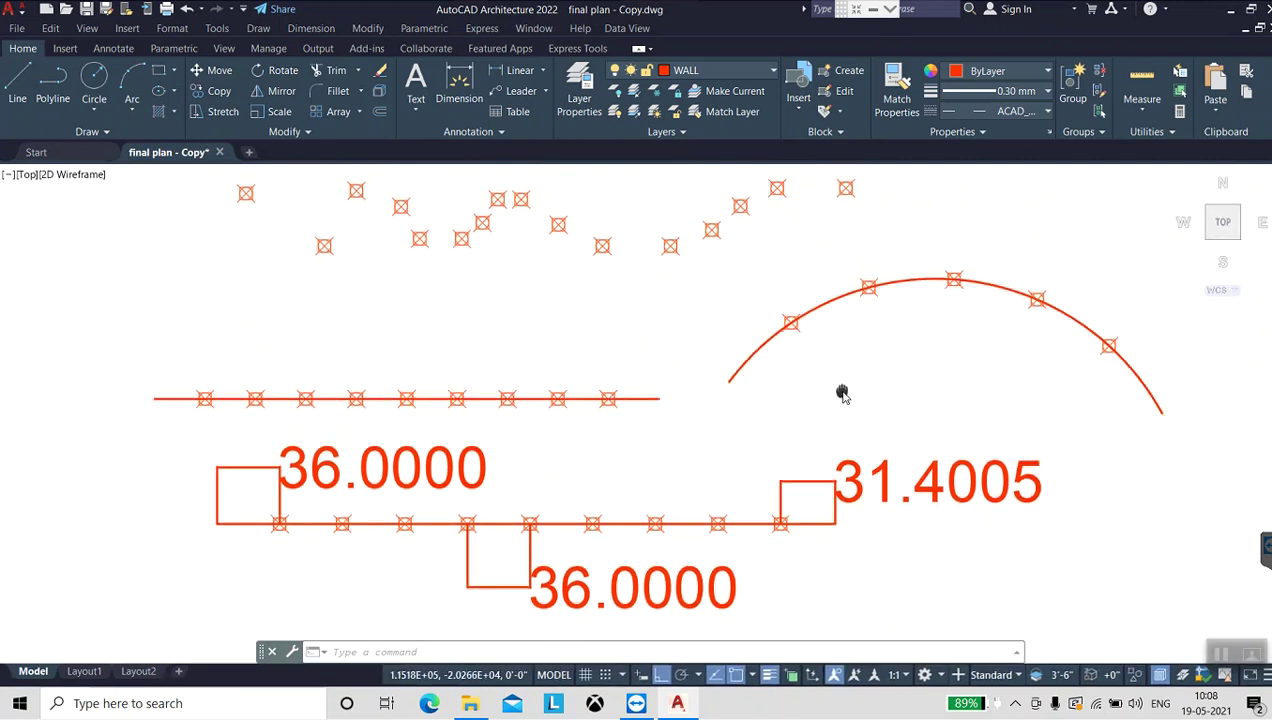